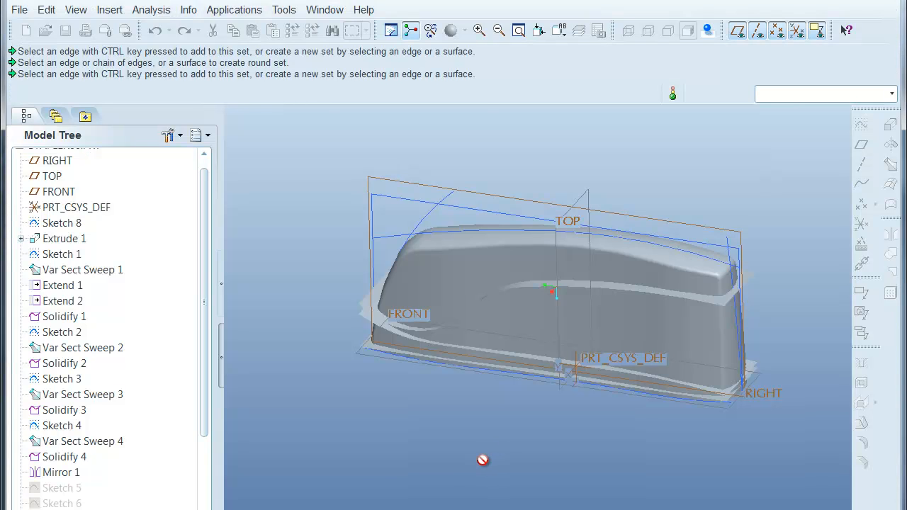
# - Switch to the stapler assembly window
pyautogui.click(325, 9)
pyautogui.click(345, 182)
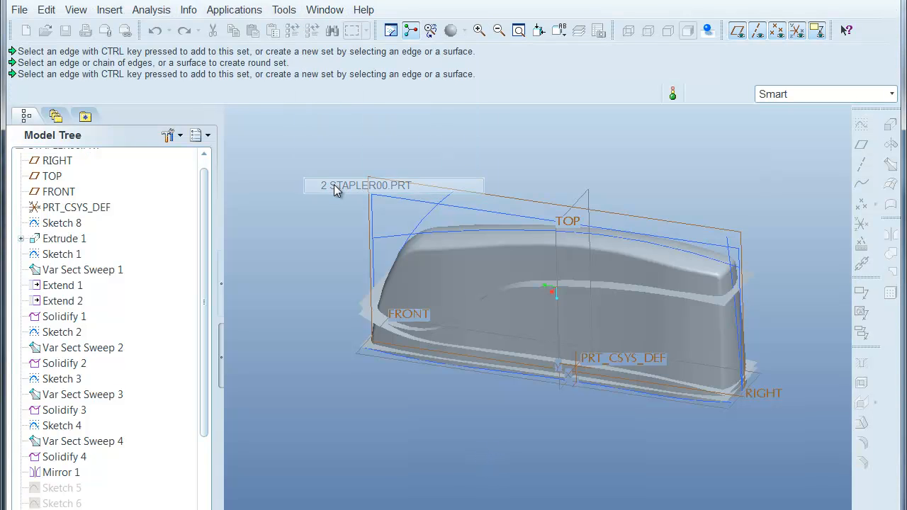
pyautogui.click(325, 9)
pyautogui.click(358, 166)
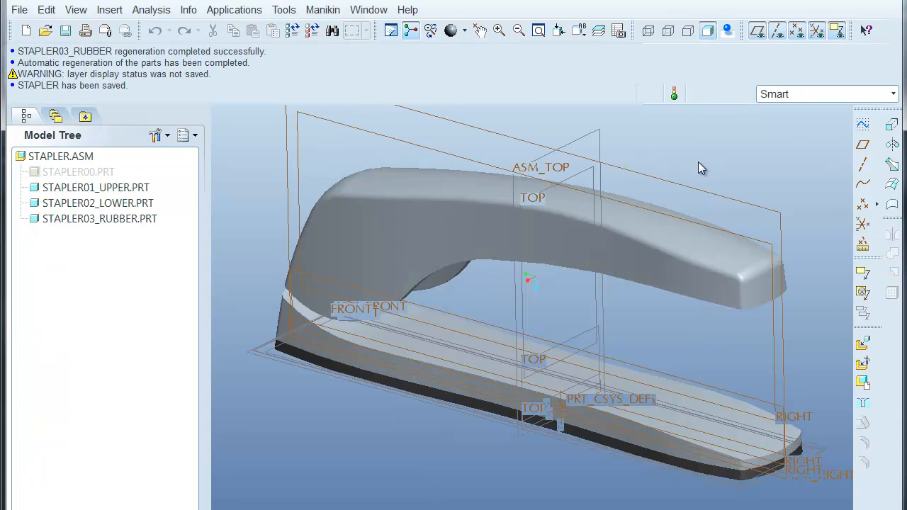
# - Open the lower base part, STAPLER02_LOWER, from the assembly in its own window
pyautogui.moveTo(696, 150); pyautogui.dragTo(379, 324, button='middle')
pyautogui.scroll(-4, 410, 401)
pyautogui.click(409, 401)
pyautogui.rightClick(409, 401)
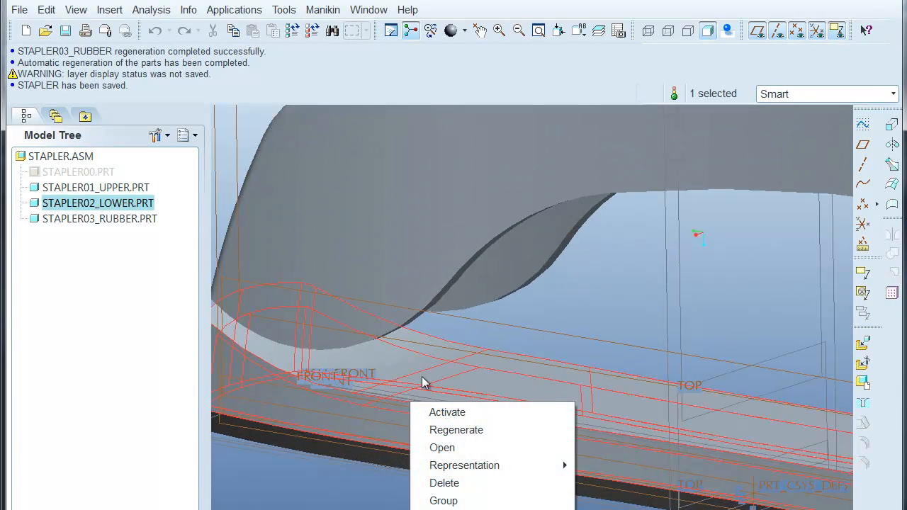
pyautogui.click(442, 447)
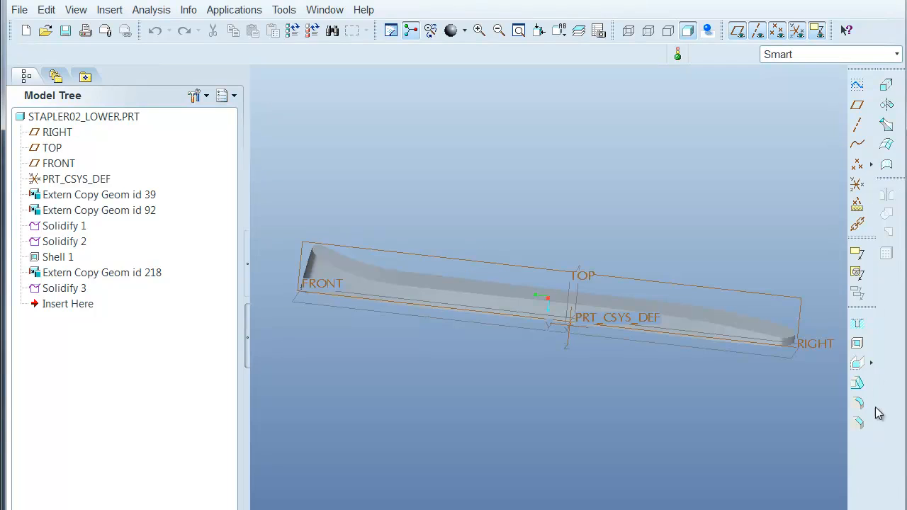
# - Round the upper outer edge of the lower base part with a 0.12 radius
pyautogui.click(858, 402)
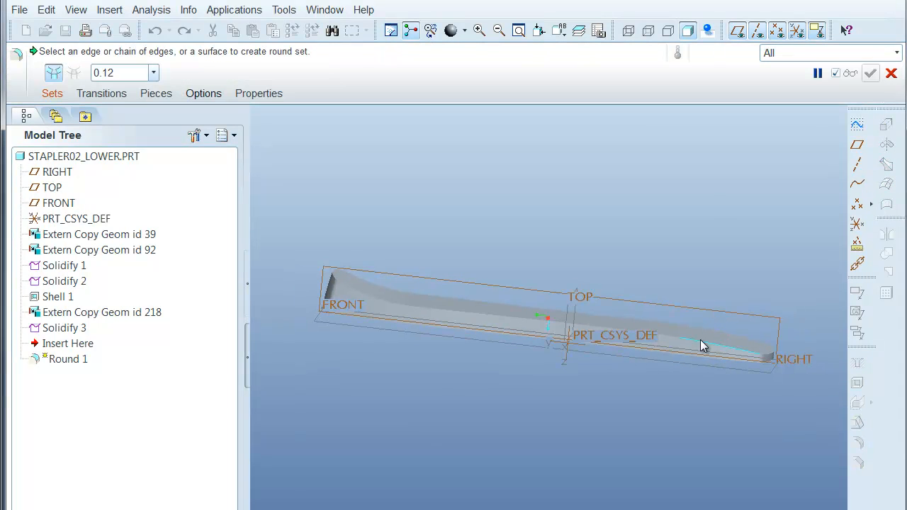
pyautogui.click(702, 345)
pyautogui.middleClick(655, 417)
pyautogui.moveTo(585, 420); pyautogui.dragTo(506, 243, button='middle')
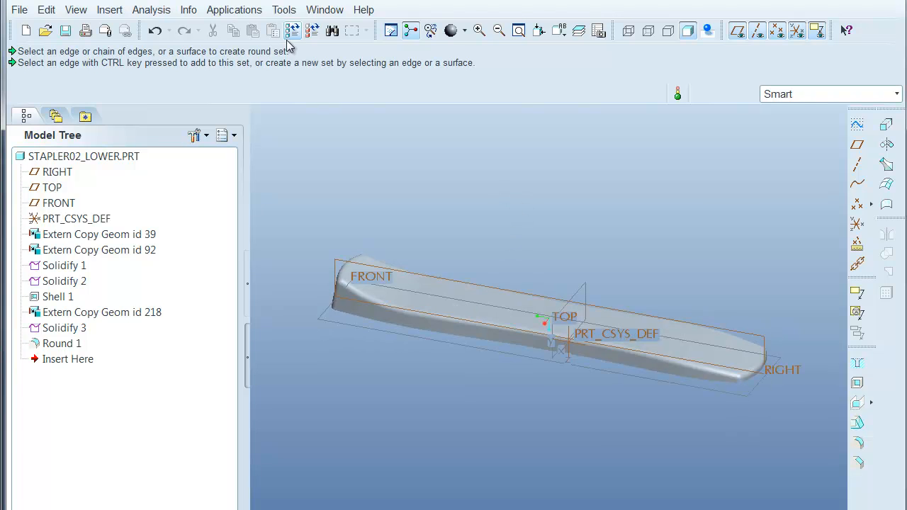
# - Return to the stapler assembly and open the upper handle part, STAPLER01_UPPER, in its own window
pyautogui.click(331, 10)
pyautogui.click(356, 168)
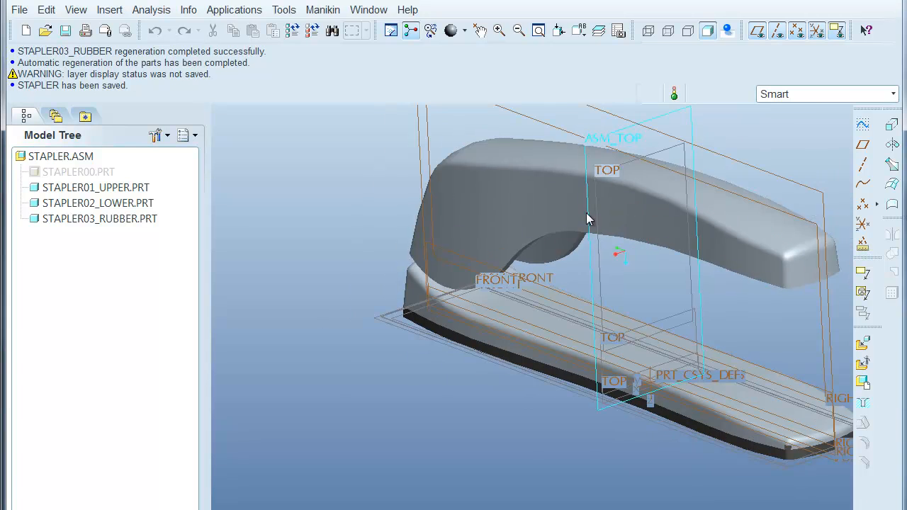
pyautogui.click(585, 211)
pyautogui.rightClick(569, 214)
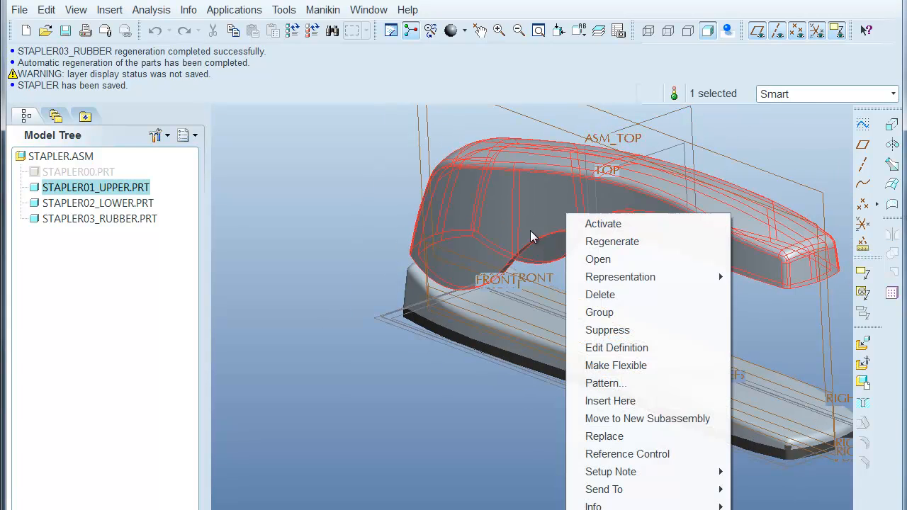
pyautogui.click(612, 262)
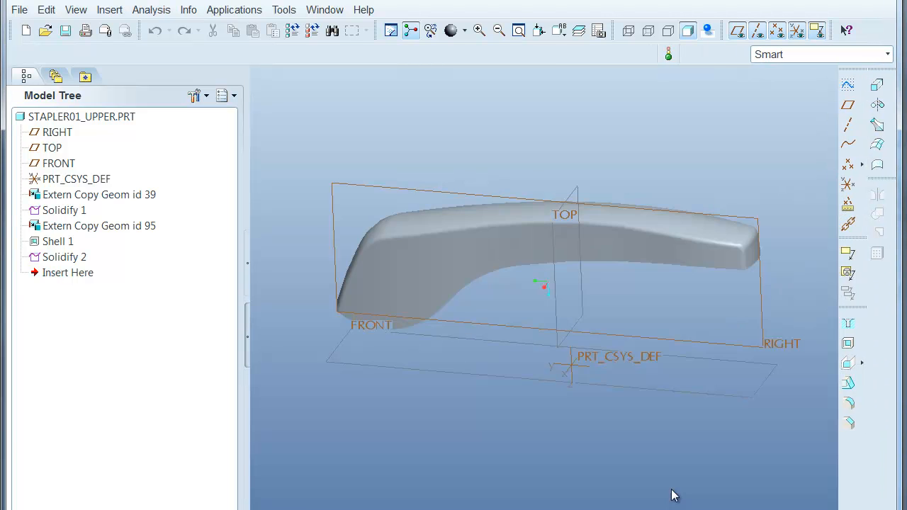
# - Roll the upper part's feature insertion point back to just before Solidify 2
pyautogui.moveTo(669, 425); pyautogui.dragTo(627, 265, button='middle')
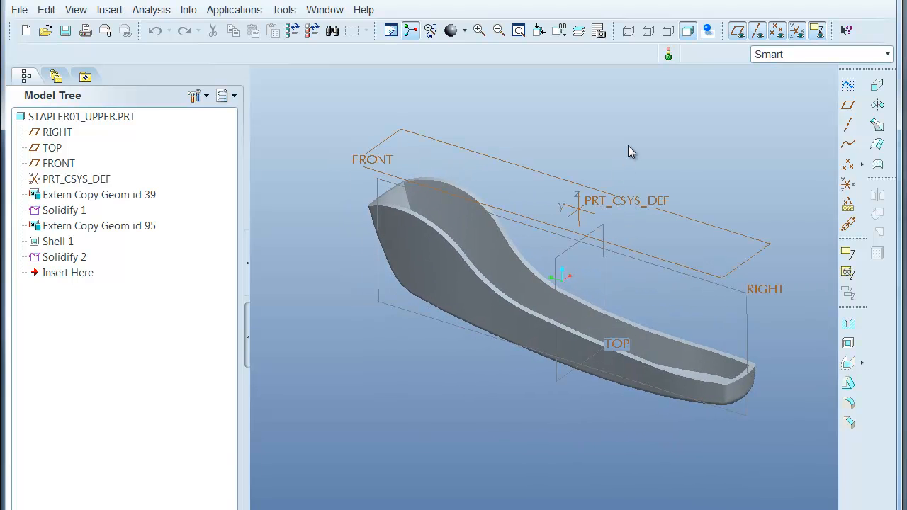
pyautogui.keyDown('shift'); pyautogui.moveTo(628, 145); pyautogui.dragTo(633, 152, button='middle'); pyautogui.keyUp('shift')
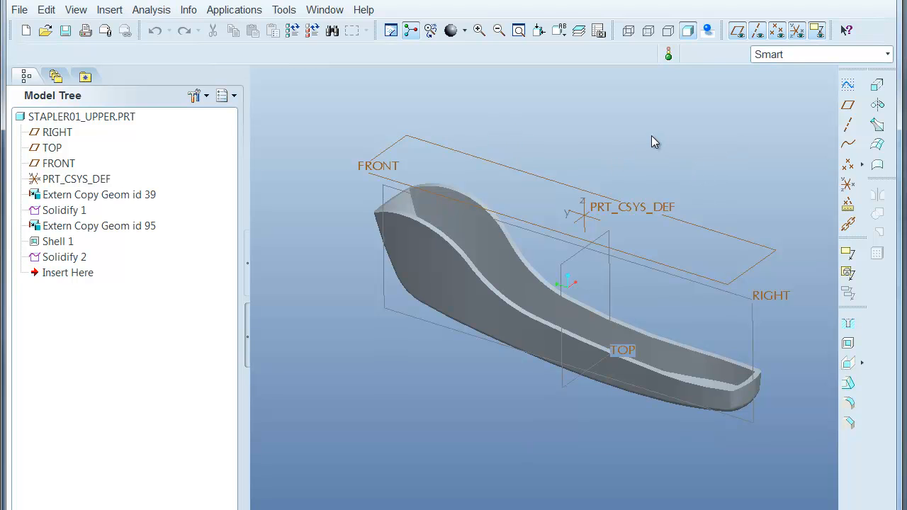
pyautogui.moveTo(51, 272)
pyautogui.mouseDown()
pyautogui.moveTo(44, 211)
pyautogui.moveTo(55, 221)
pyautogui.moveTo(52, 258)
pyautogui.mouseUp()
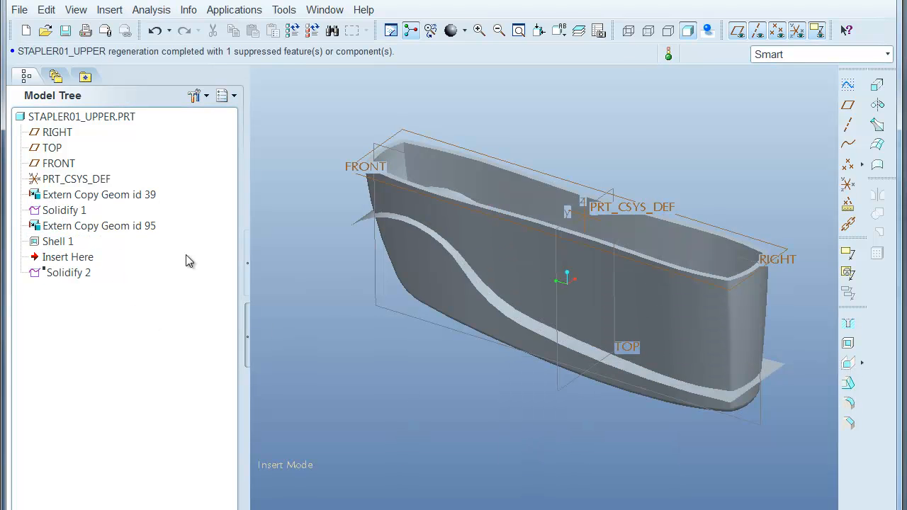
# - Sketch a narrow rectangle about 0.12 wide and 2.64 long on the FRONT plane, crossing the shell near its tip end
pyautogui.click(847, 84)
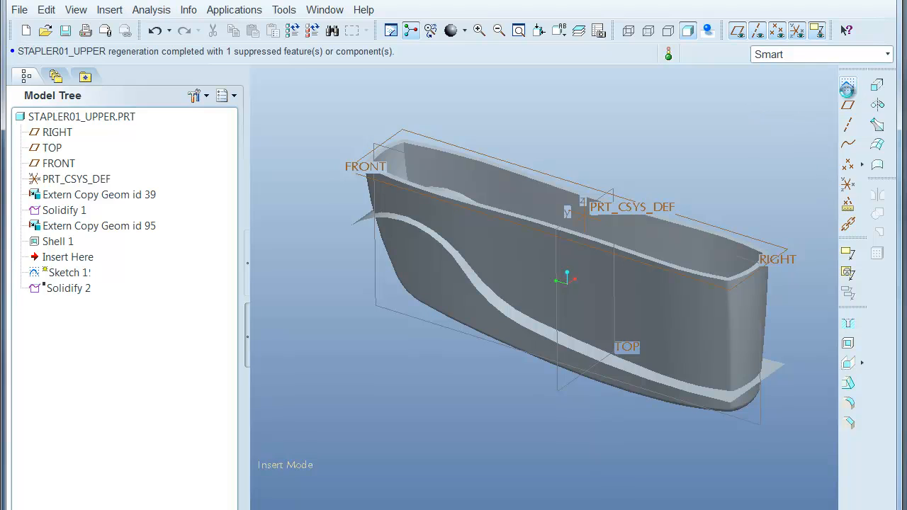
pyautogui.click(784, 257)
pyautogui.middleClick(775, 238)
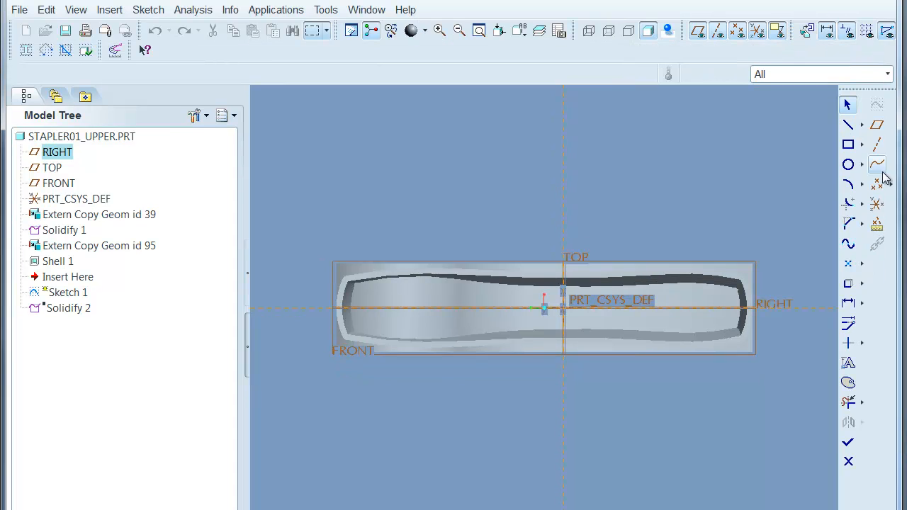
pyautogui.click(848, 146)
pyautogui.scroll(-3, 695, 241)
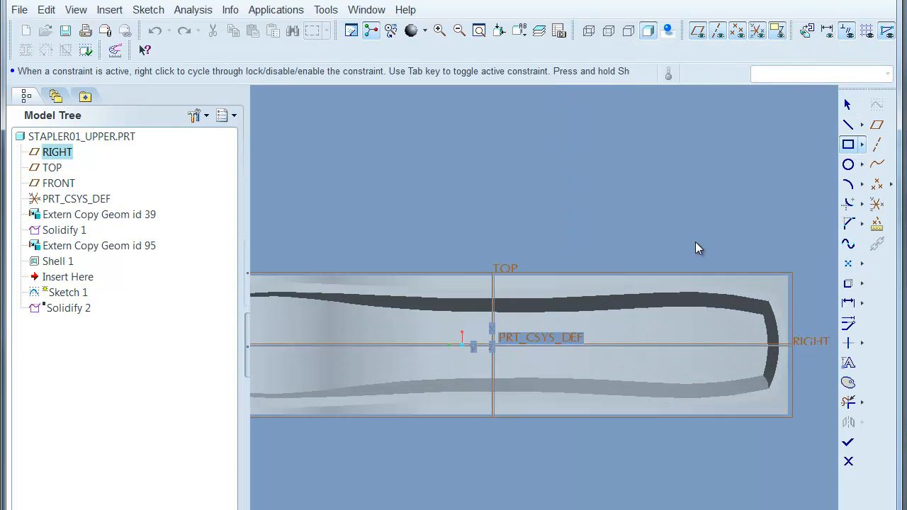
pyautogui.click(691, 430)
pyautogui.middleClick(723, 447)
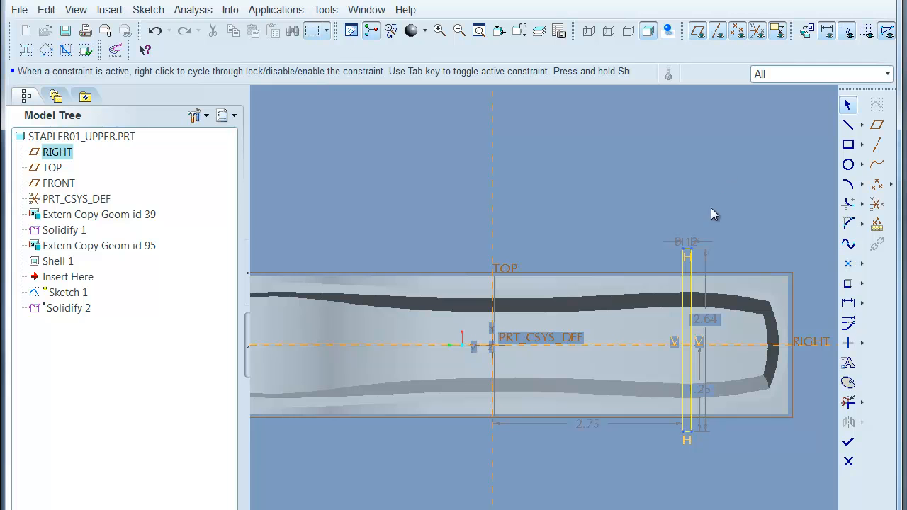
# - Dimension the distance from the TOP plane to the near long edge of the narrow rectangle
pyautogui.click(847, 302)
pyautogui.click(686, 289)
pyautogui.click(496, 303)
pyautogui.middleClick(527, 248)
pyautogui.middleClick(617, 167)
# - Dimension the narrow rectangle's width and finish the sketch
pyautogui.scroll(2, 680, 269)
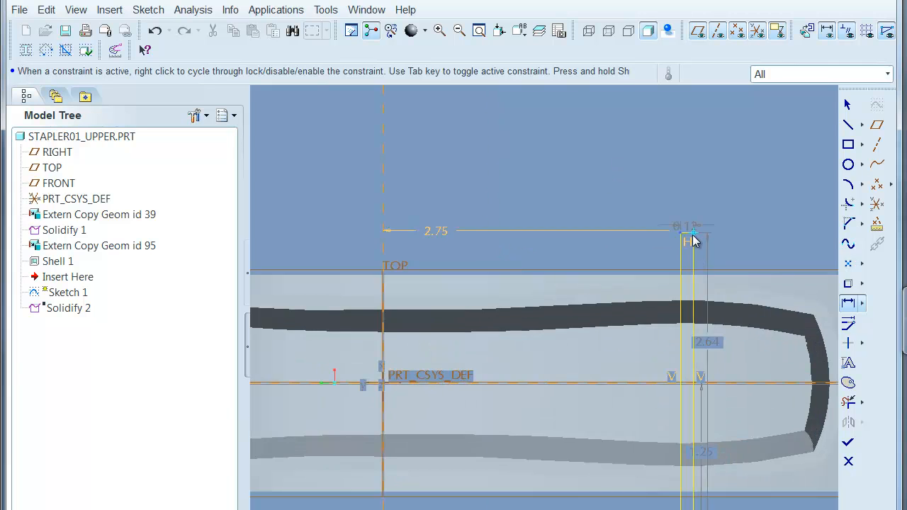
pyautogui.scroll(3, 693, 241)
pyautogui.click(684, 234)
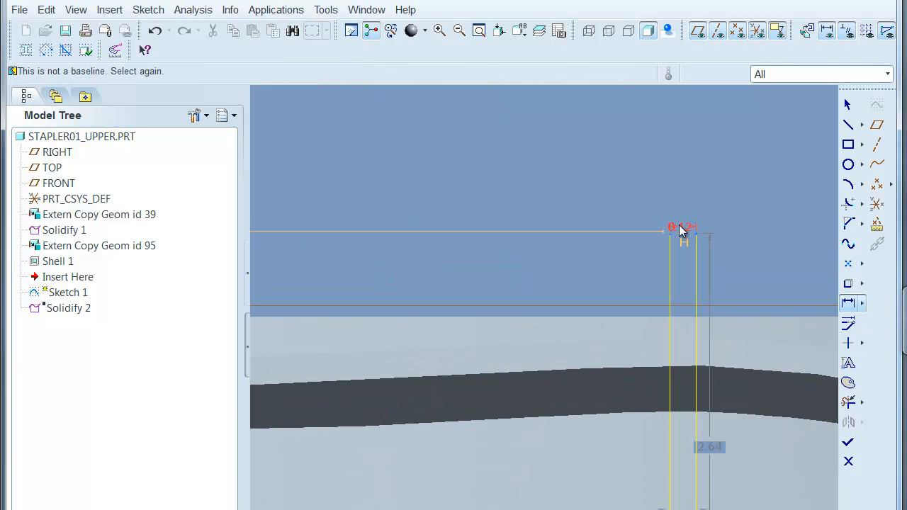
pyautogui.middleClick(740, 194)
pyautogui.middleClick(758, 241)
pyautogui.scroll(-5, 762, 253)
pyautogui.moveTo(788, 341)
pyautogui.mouseDown(button='middle')
pyautogui.moveTo(764, 255)
pyautogui.moveTo(764, 273)
pyautogui.mouseUp(button='middle')
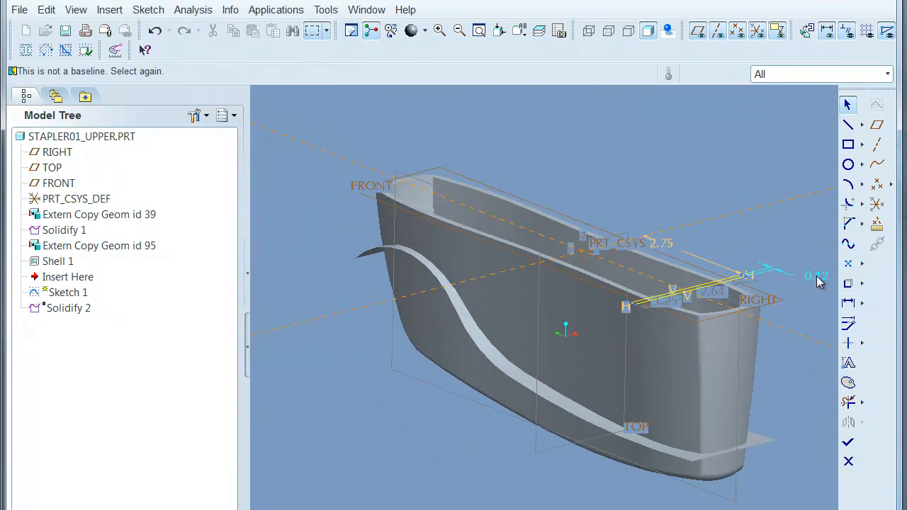
pyautogui.click(848, 442)
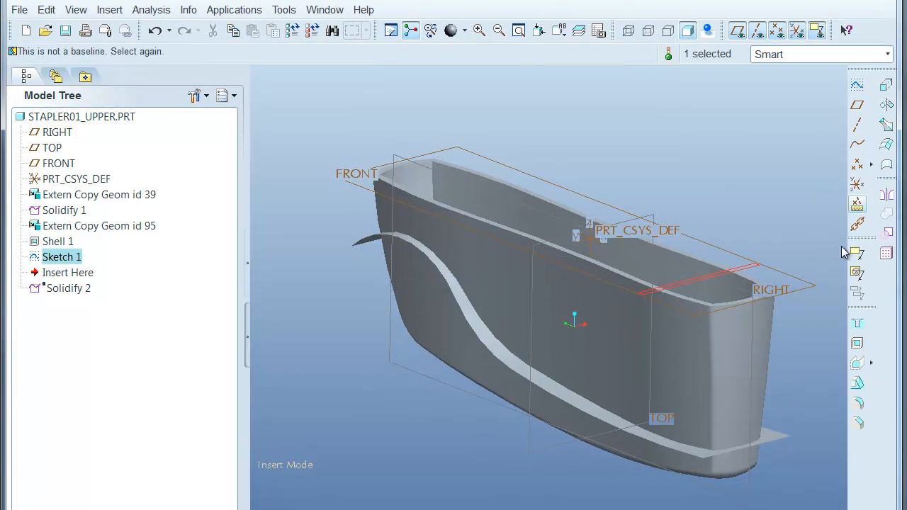
# - Extrude the rectangle into the shell as a rib, with the direction flipped and the depth set to To Next
pyautogui.click(889, 92)
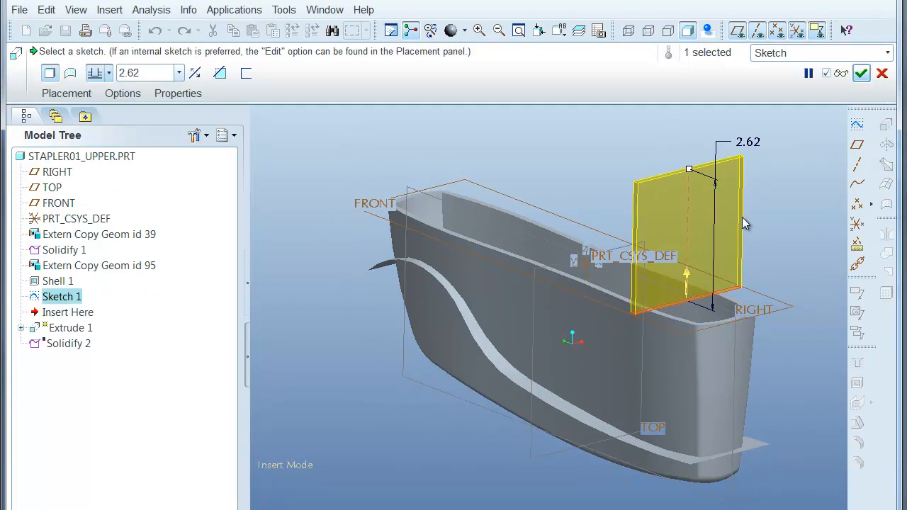
pyautogui.click(686, 275)
pyautogui.rightClick(684, 436)
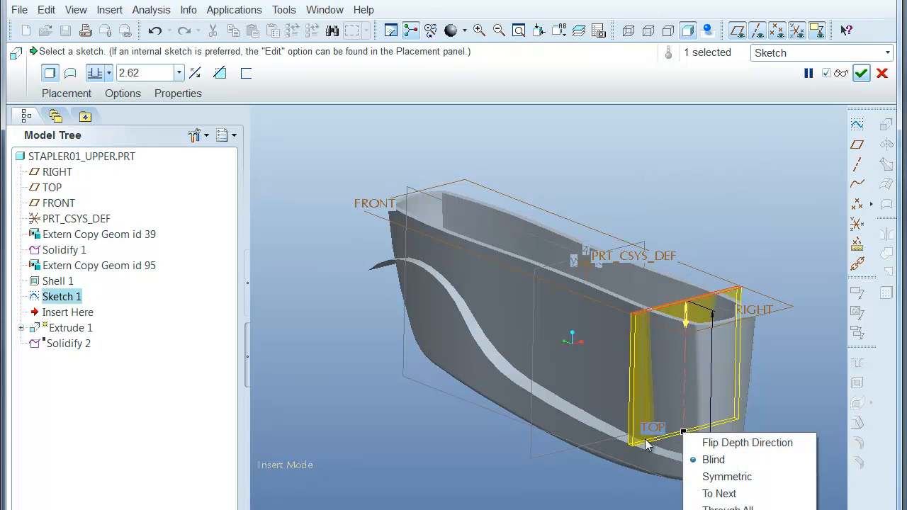
pyautogui.click(717, 492)
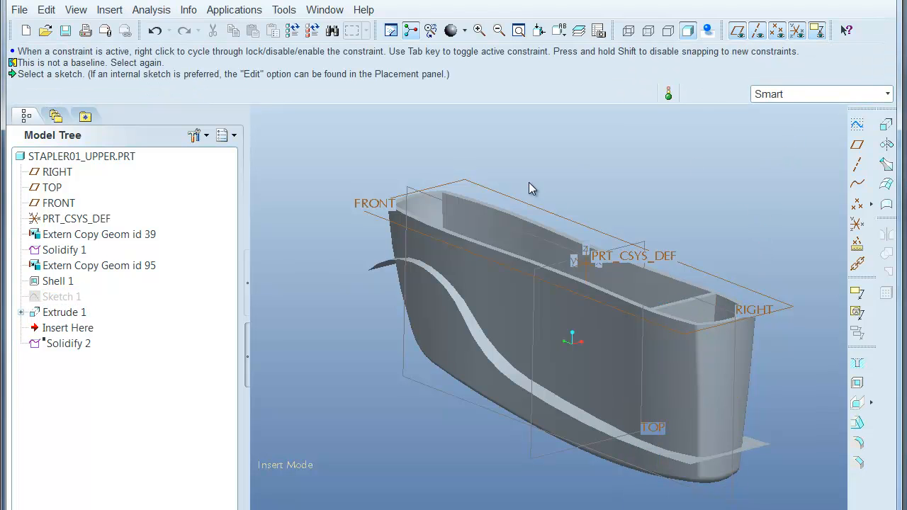
# - Restore Solidify 2 temporarily to inspect the trimmed rib, and put the insertion point back before it
pyautogui.moveTo(68, 328); pyautogui.dragTo(71, 354)
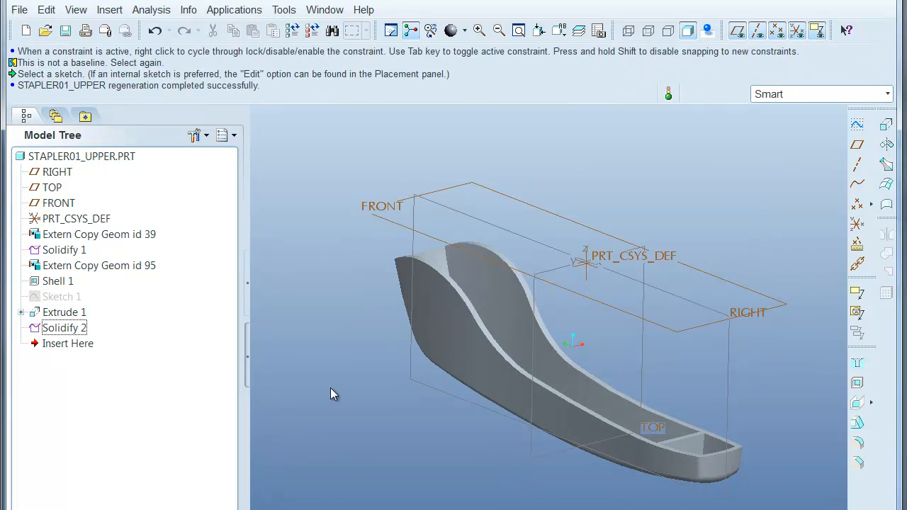
pyautogui.moveTo(669, 456); pyautogui.dragTo(603, 383, button='middle')
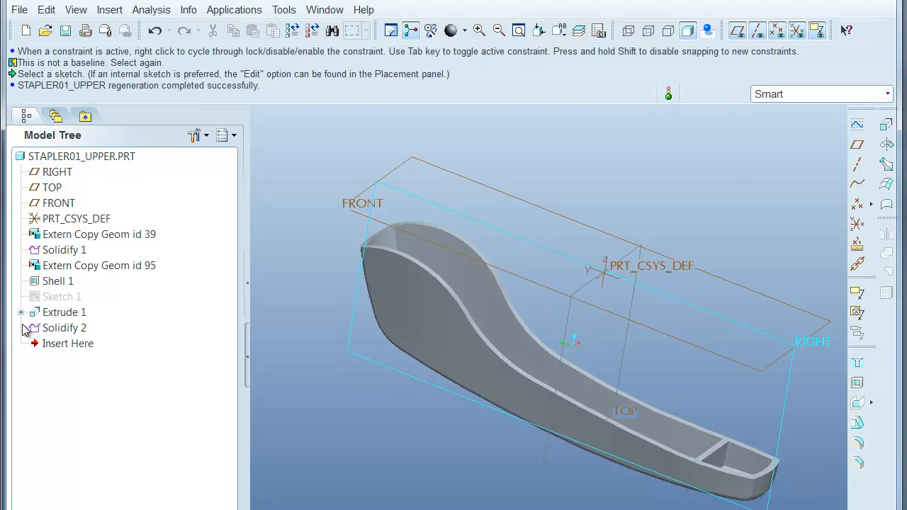
pyautogui.moveTo(56, 344); pyautogui.dragTo(58, 327)
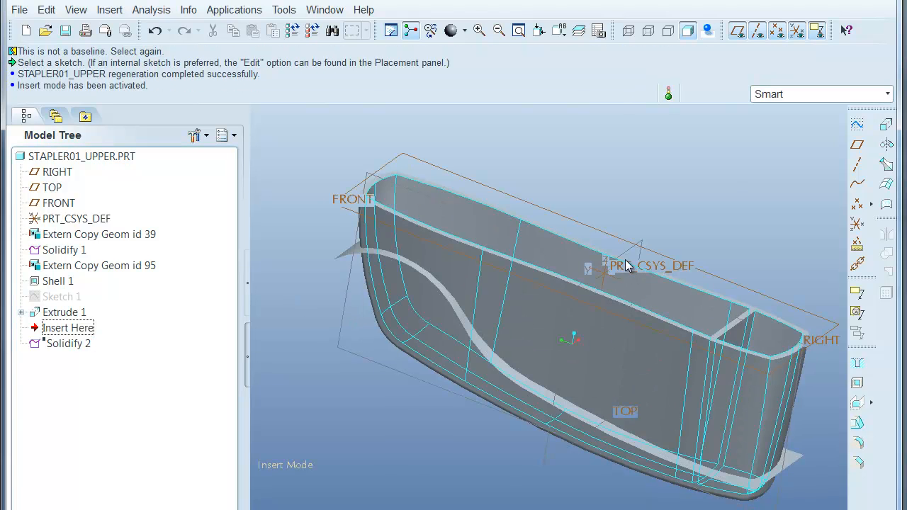
# - Pattern the rib into five instances along its 2.75 offset dimension, using a negative increment
pyautogui.click(733, 328)
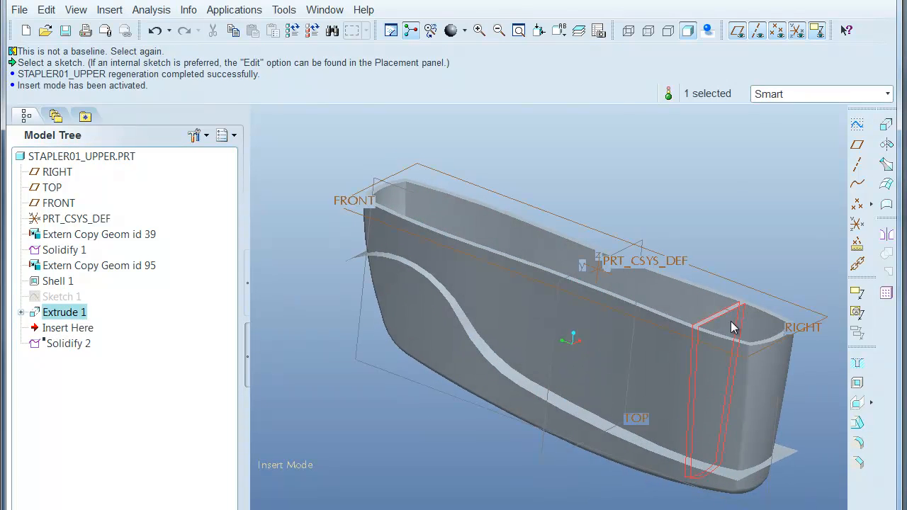
pyautogui.rightClick(734, 328)
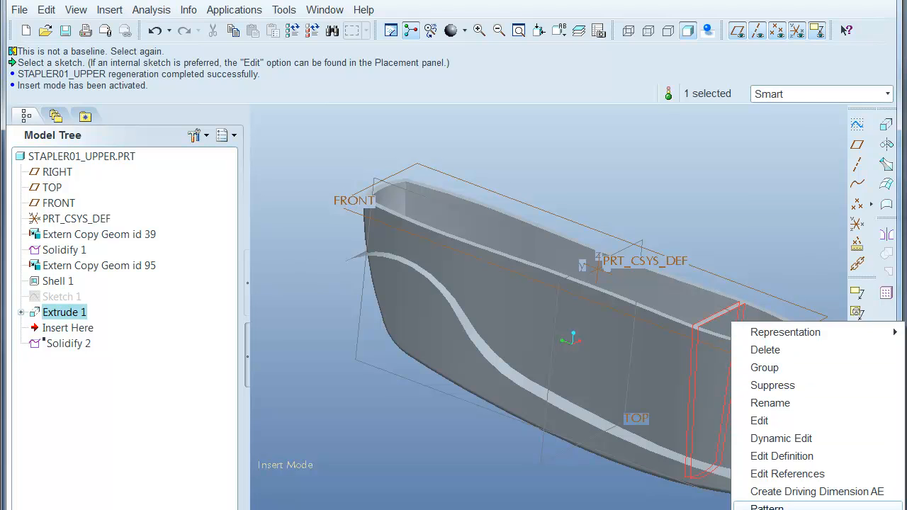
pyautogui.click(773, 505)
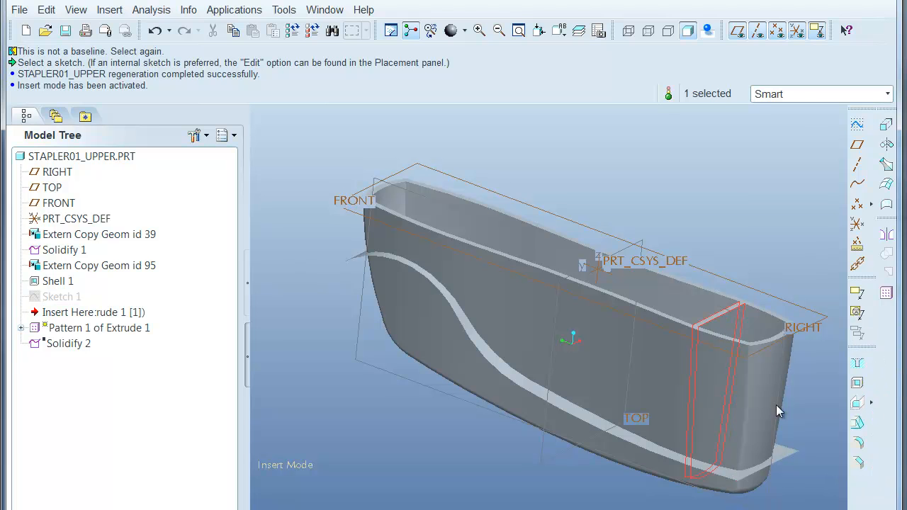
pyautogui.click(666, 259)
pyautogui.write('-')
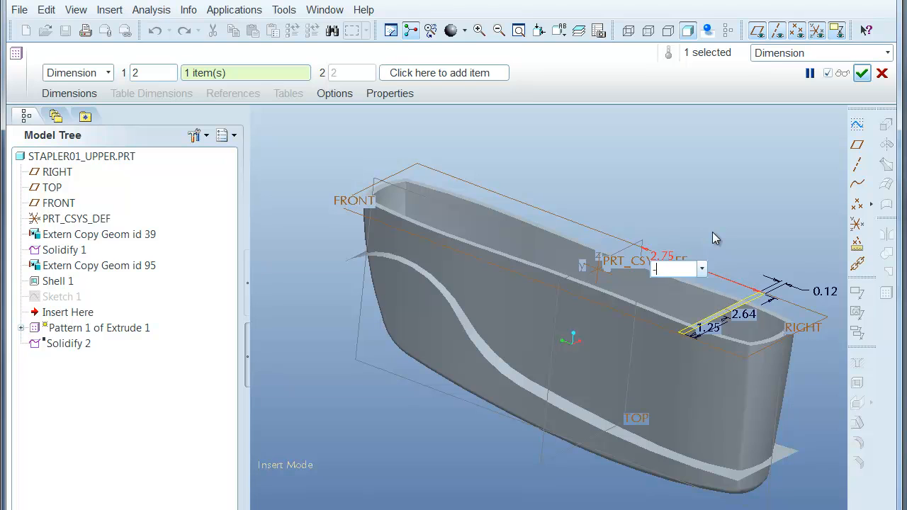
pyautogui.write('10')
pyautogui.press('Return')
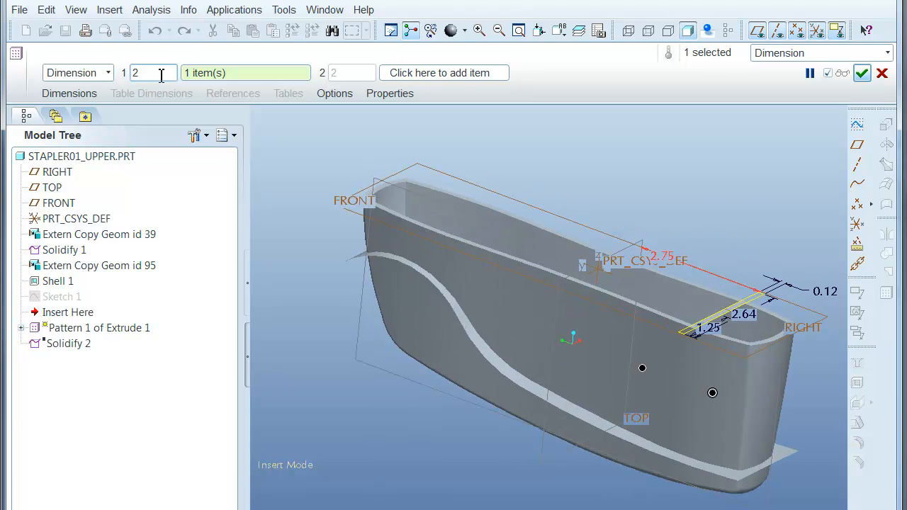
pyautogui.write('5')
pyautogui.press('Return')
pyautogui.middleClick(583, 149)
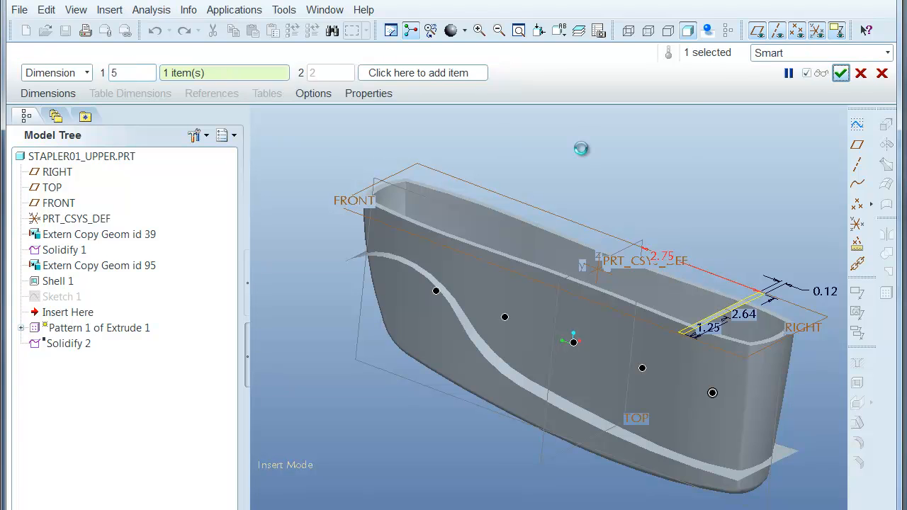
# - Move the insertion point past Solidify 2 so it trims the patterned ribs
pyautogui.moveTo(63, 331); pyautogui.dragTo(60, 357)
pyautogui.moveTo(678, 263); pyautogui.dragTo(646, 287, button='middle')
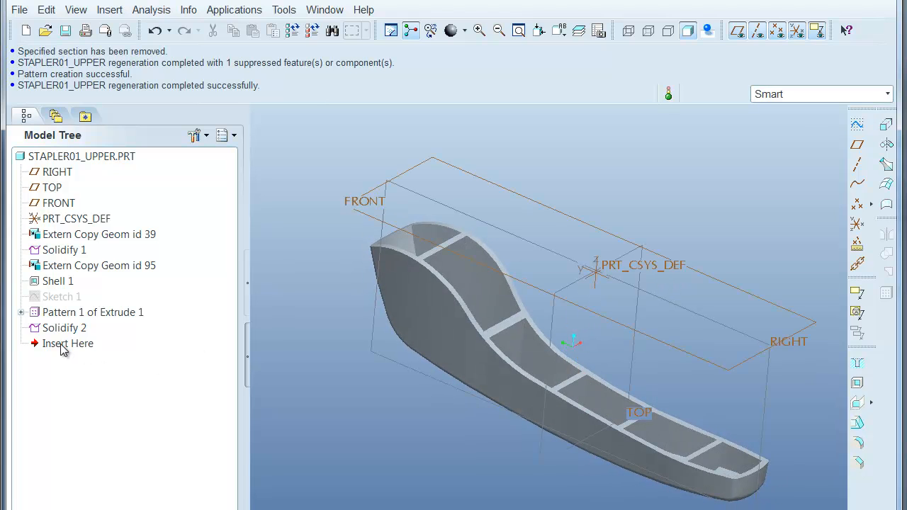
pyautogui.click(280, 11)
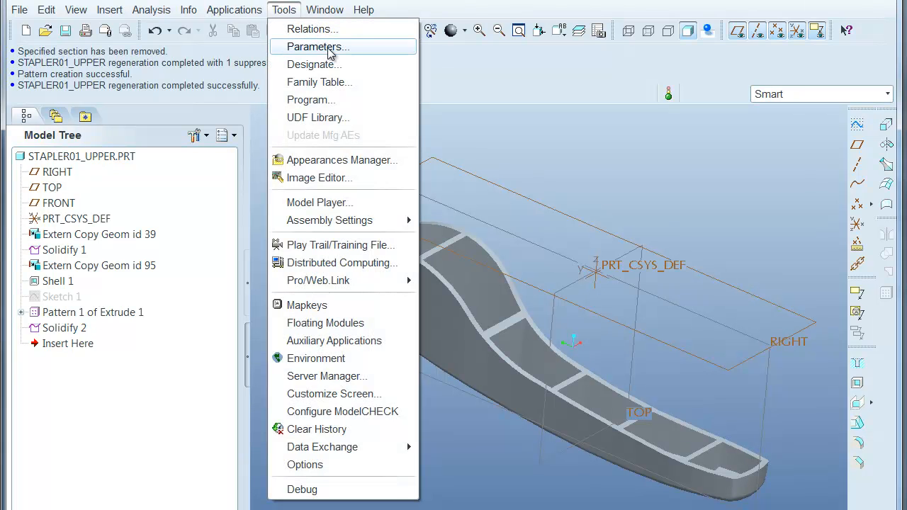
pyautogui.click(483, 102)
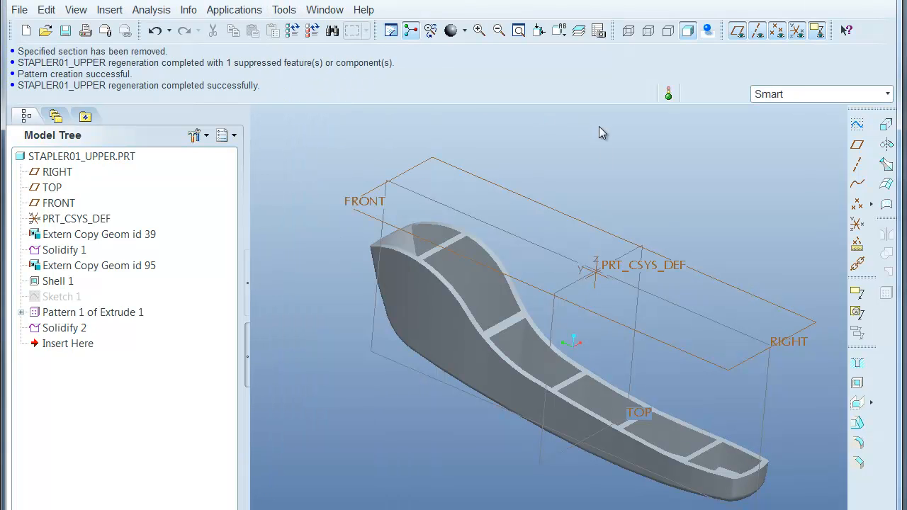
# - Display the Shell 1 thickness dimension and add a real-number part parameter named thk
pyautogui.doubleClick(481, 308)
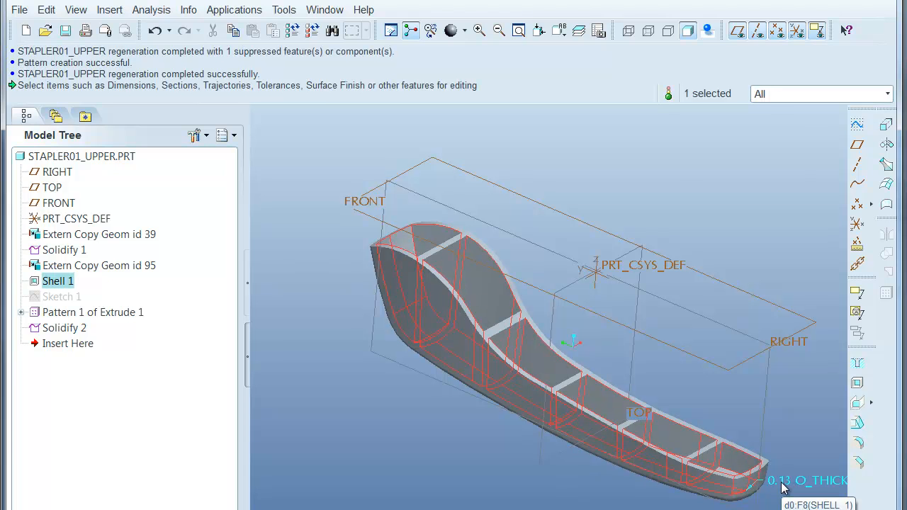
pyautogui.click(284, 10)
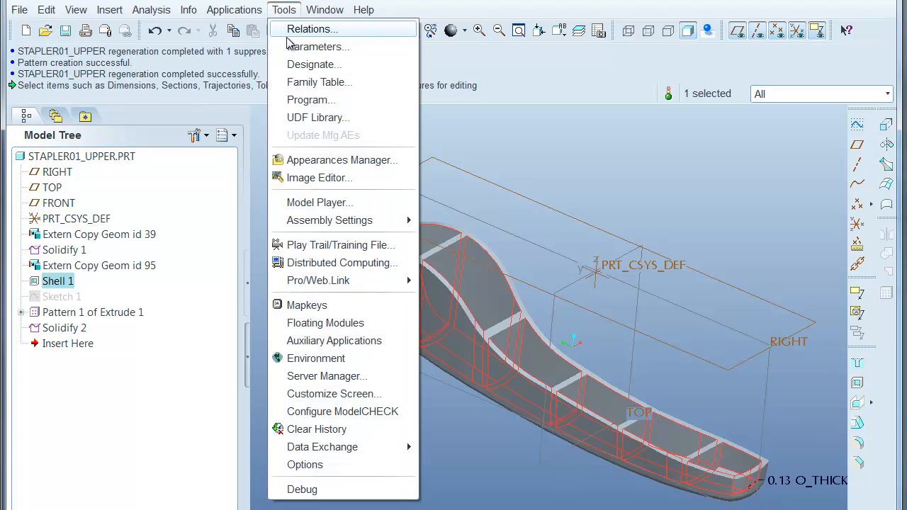
pyautogui.click(297, 46)
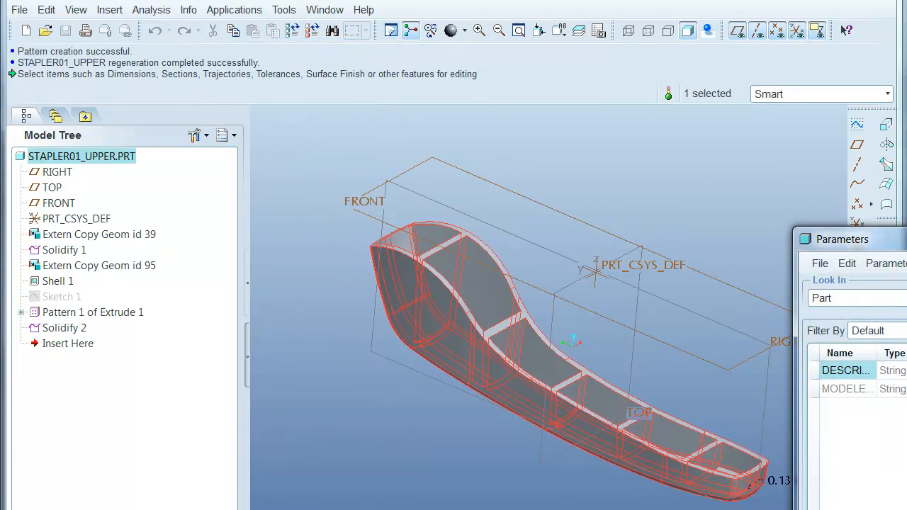
pyautogui.click(847, 407)
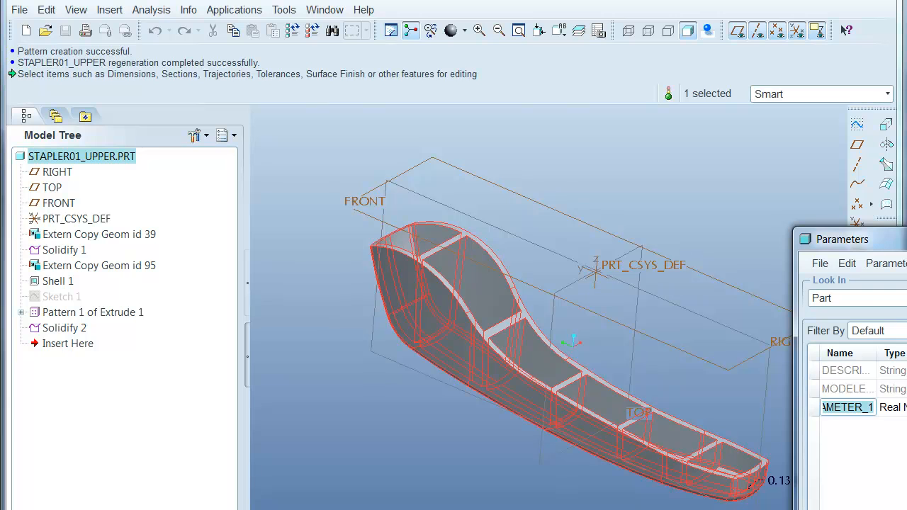
pyautogui.write('thk')
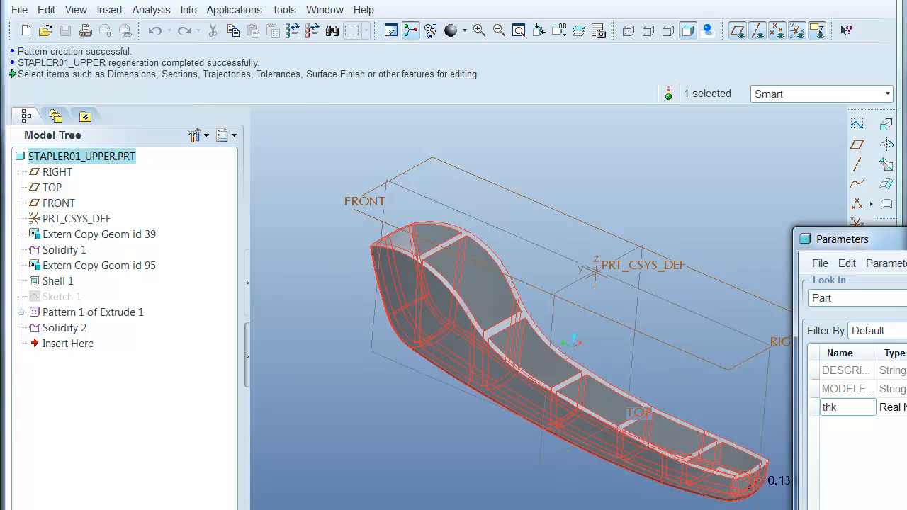
pyautogui.press('Return')
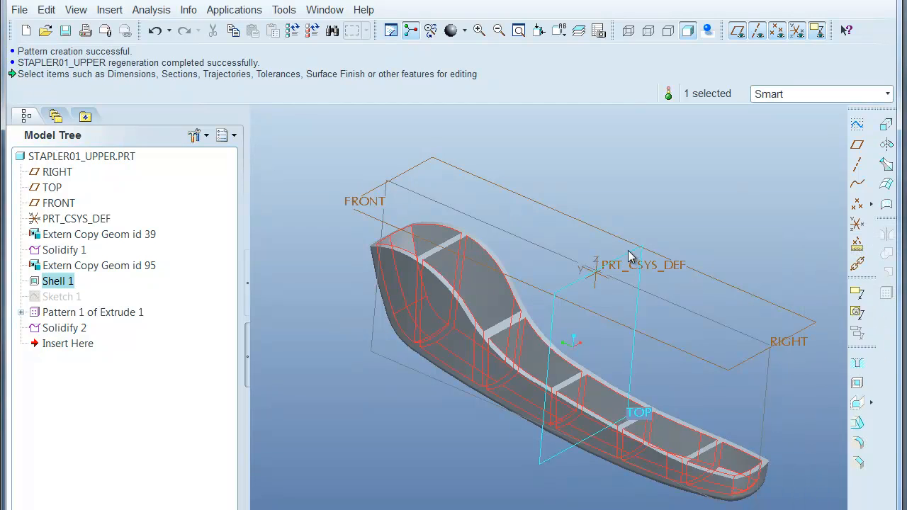
# - Drive the Shell 1 thickness with the parameter thk, accept the relation d0 = thk and regenerate the part
pyautogui.click(557, 278)
pyautogui.doubleClick(663, 437)
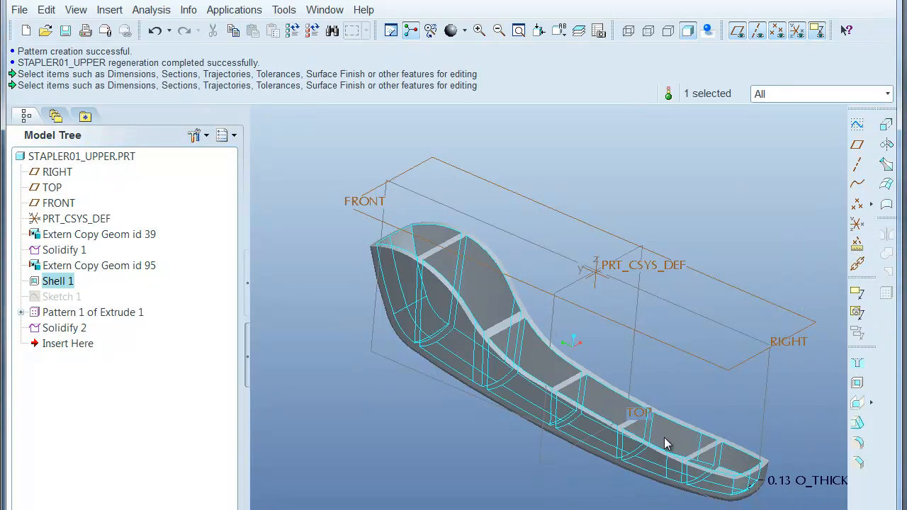
pyautogui.doubleClick(784, 482)
pyautogui.write('1')
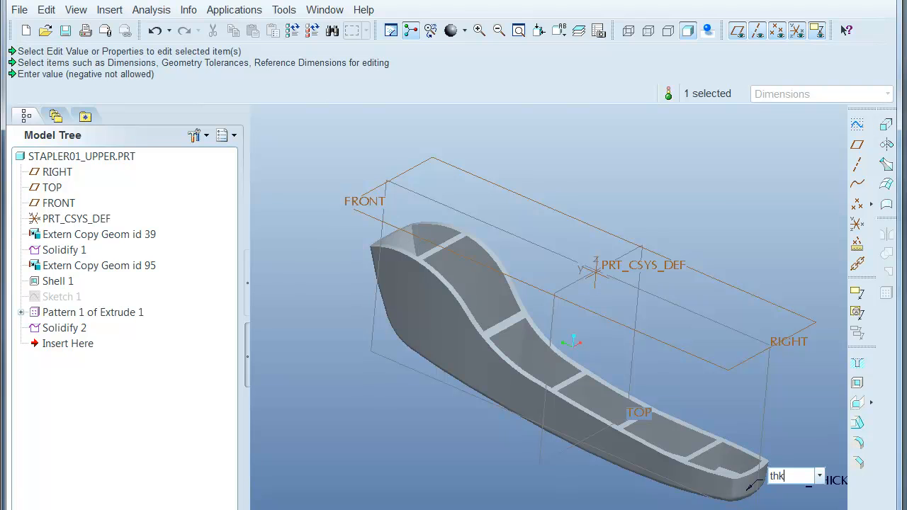
pyautogui.press('Return')
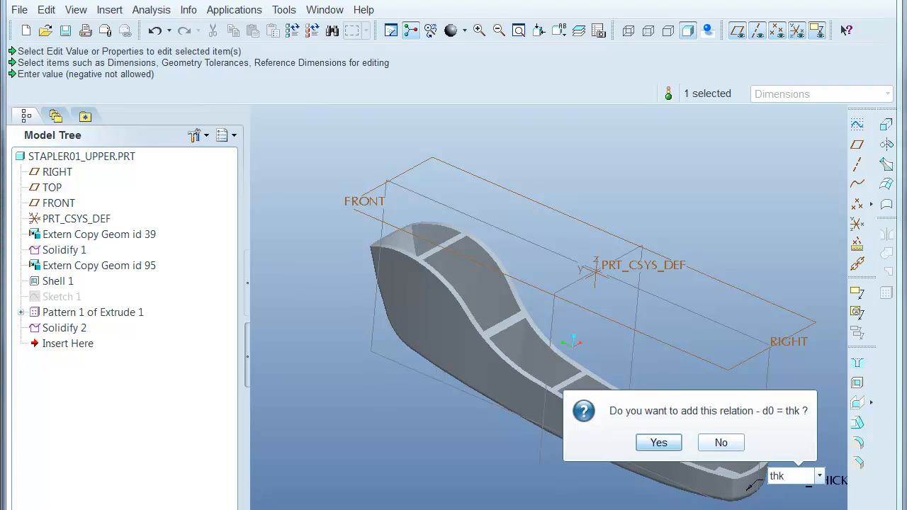
pyautogui.click(658, 443)
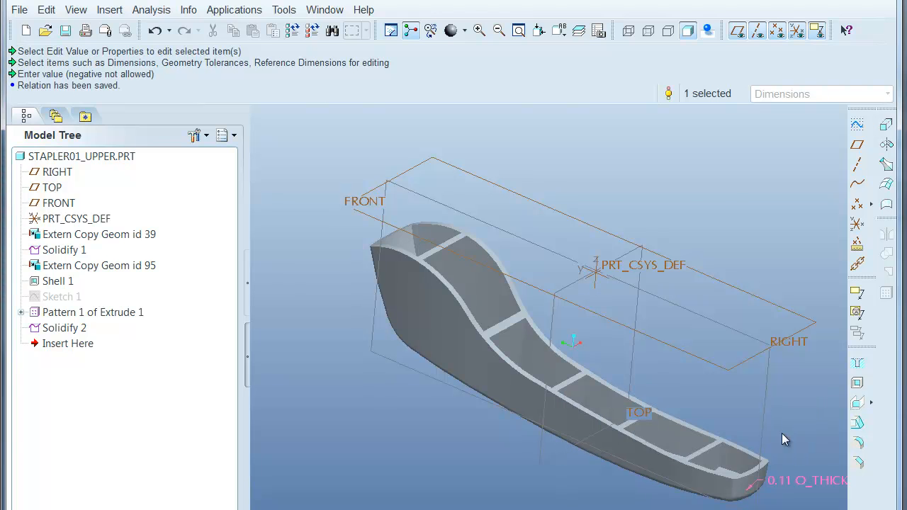
pyautogui.hotkey('ctrl', 'g')
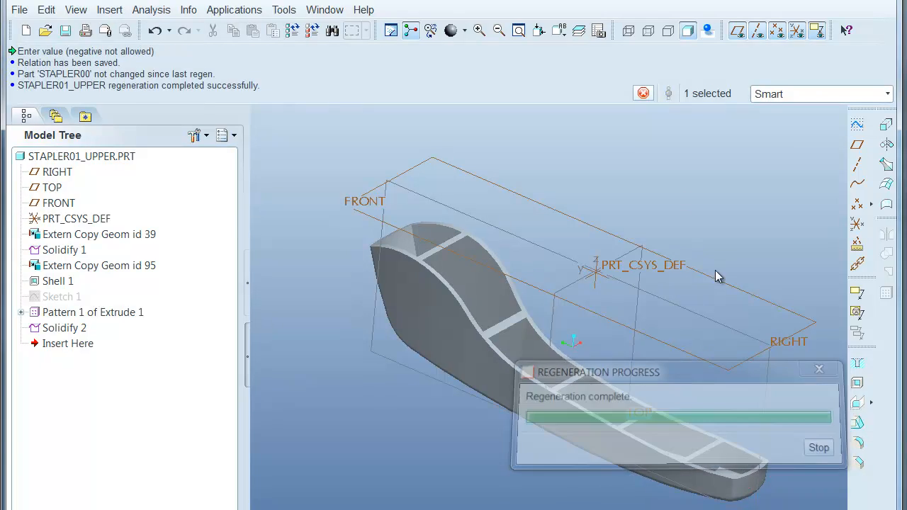
pyautogui.scroll(3, 729, 421)
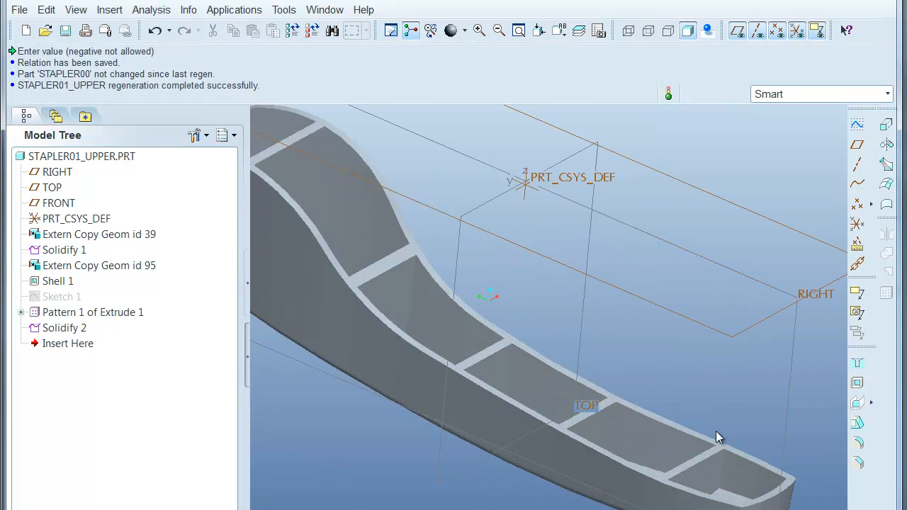
pyautogui.scroll(-3, 727, 424)
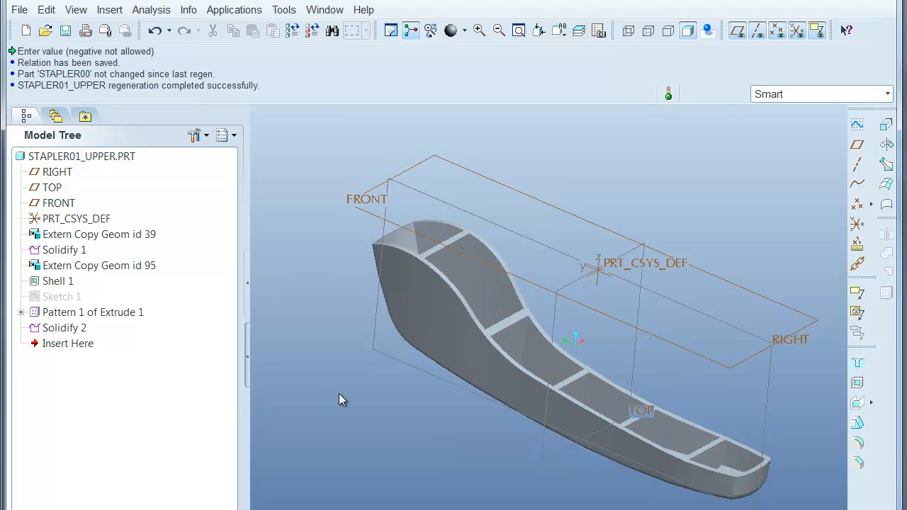
# - Drive the rib's 0.12 thickness dimension with thk*.7, accept the relation d2 = thk*.7 and regenerate the part
pyautogui.doubleClick(715, 457)
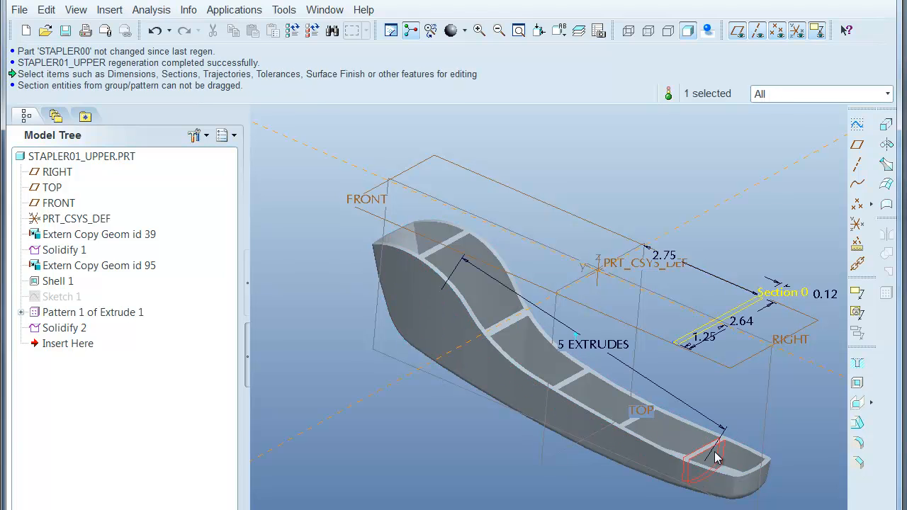
pyautogui.doubleClick(826, 293)
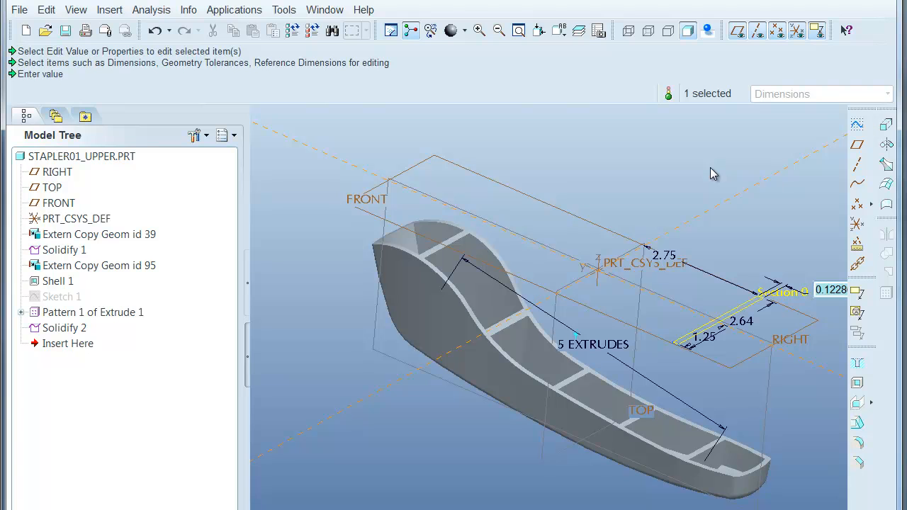
pyautogui.write('thk*.7')
pyautogui.press('Return')
pyautogui.click(717, 356)
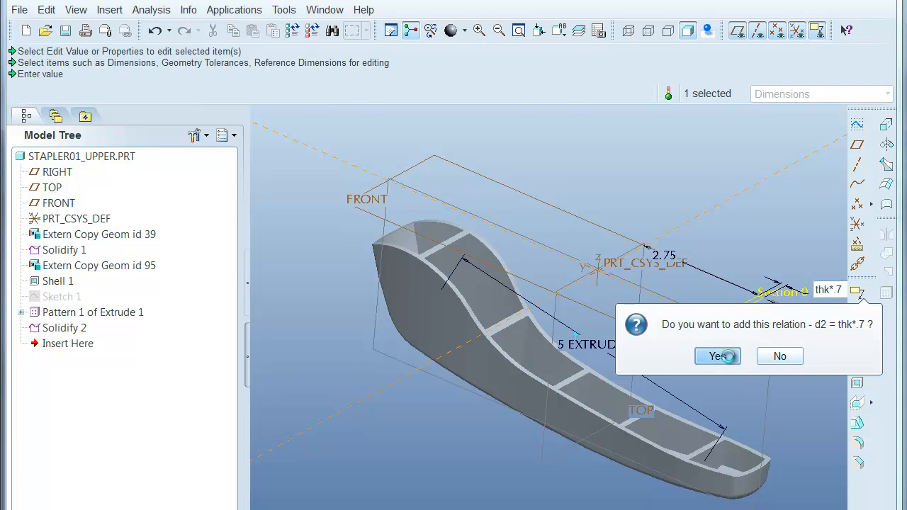
pyautogui.hotkey('ctrl', 'g')
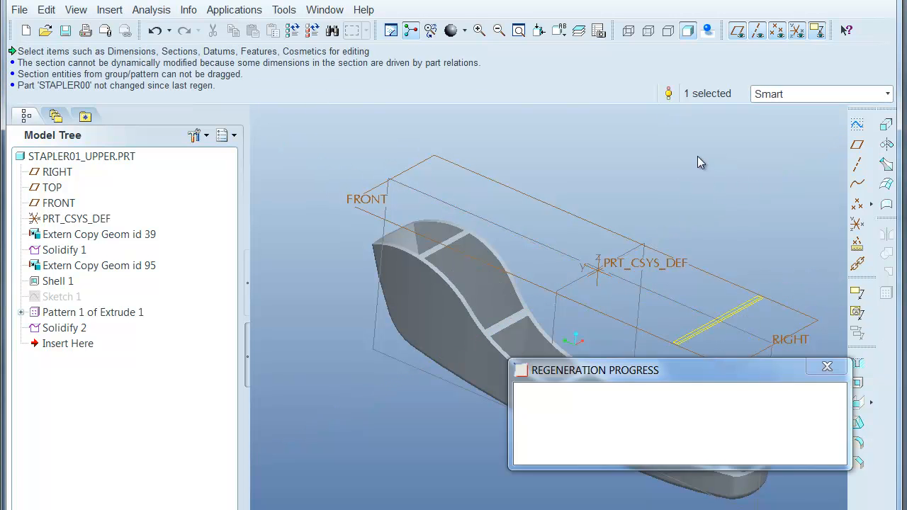
# - Inspect the ribs where they meet the shell wall, rolling back Solidify 2 temporarily and restoring it
pyautogui.moveTo(746, 264); pyautogui.dragTo(691, 342, button='middle')
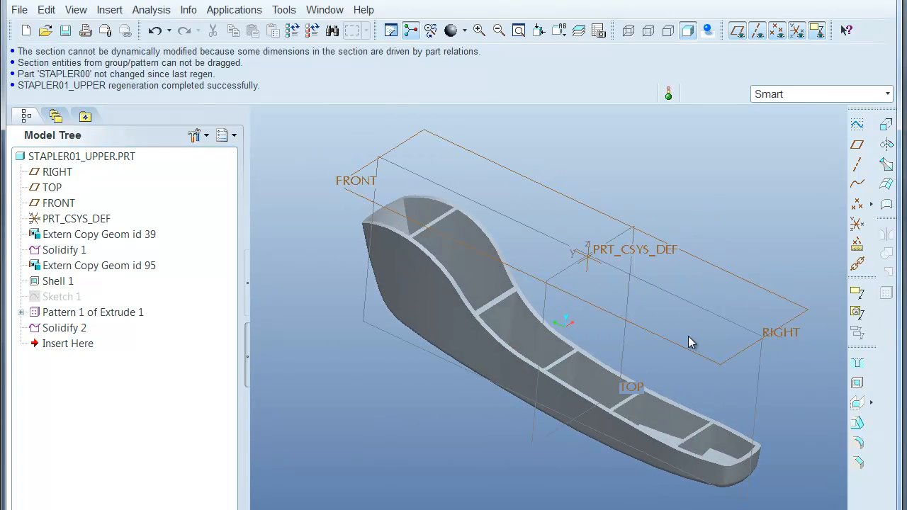
pyautogui.moveTo(685, 298)
pyautogui.mouseDown(button='middle')
pyautogui.moveTo(640, 295)
pyautogui.moveTo(652, 327)
pyautogui.mouseUp(button='middle')
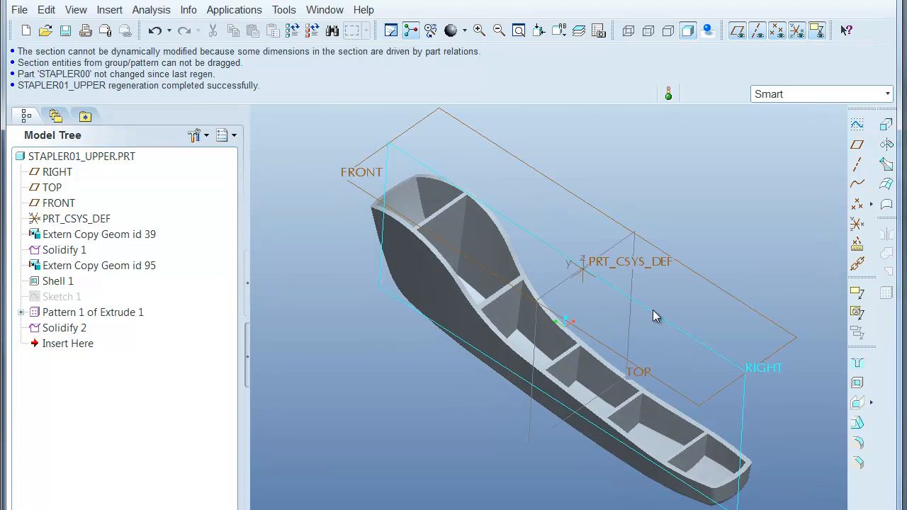
pyautogui.moveTo(401, 369)
pyautogui.mouseDown(button='middle')
pyautogui.moveTo(378, 454)
pyautogui.moveTo(498, 421)
pyautogui.moveTo(459, 415)
pyautogui.mouseUp(button='middle')
pyautogui.moveTo(491, 360); pyautogui.dragTo(446, 307, button='middle')
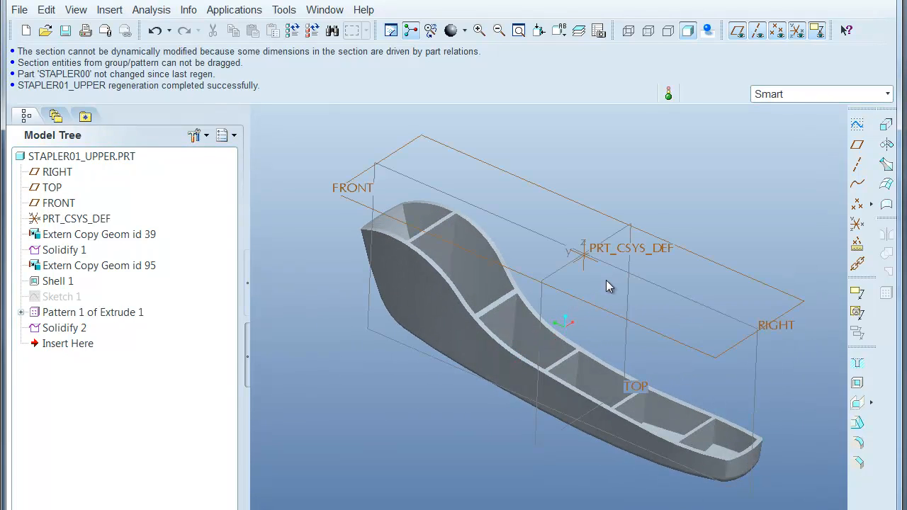
pyautogui.scroll(-4, 725, 385)
pyautogui.scroll(-3, 707, 390)
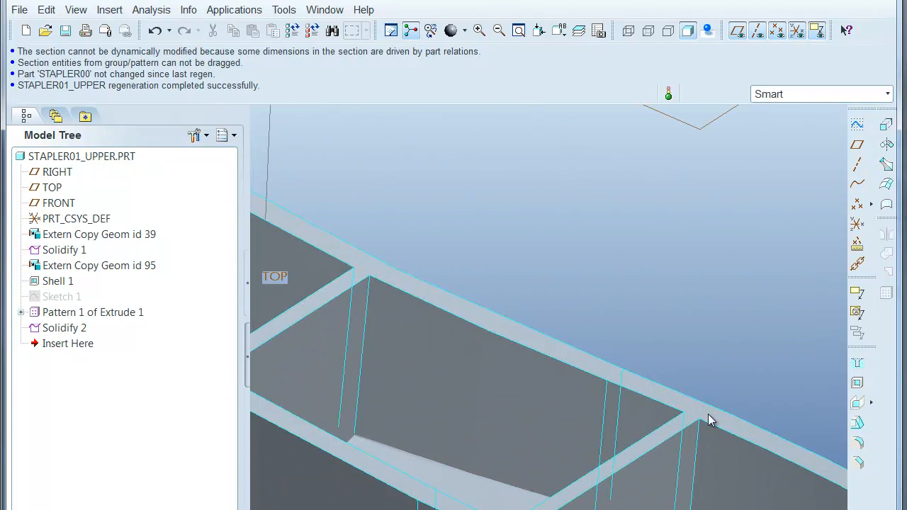
pyautogui.click(33, 331)
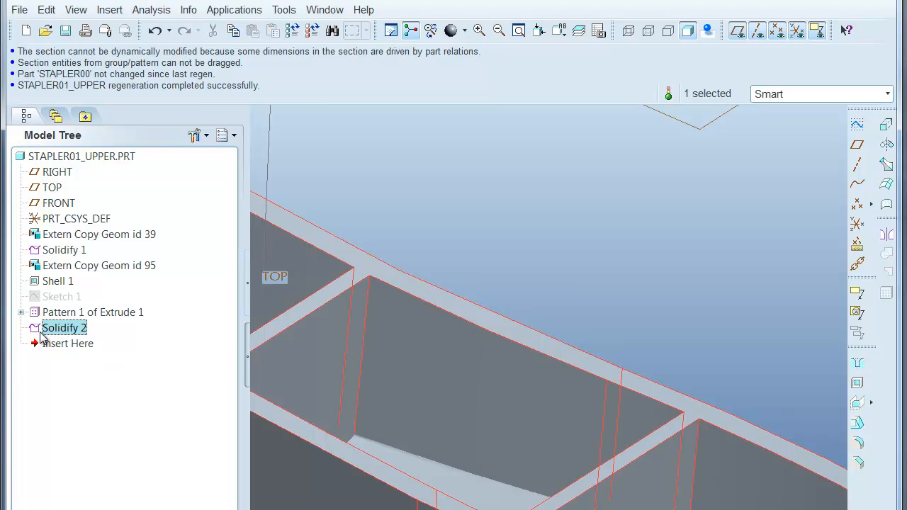
pyautogui.moveTo(52, 347); pyautogui.dragTo(51, 319)
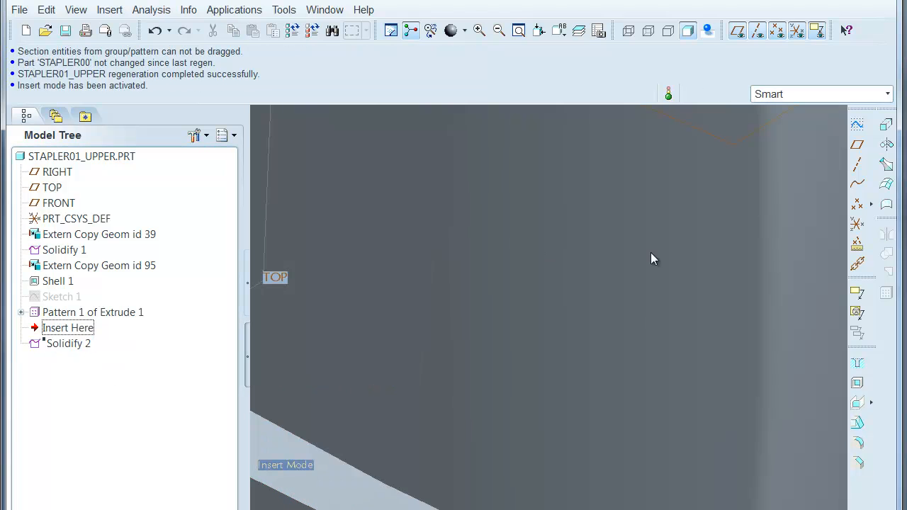
pyautogui.scroll(5, 776, 291)
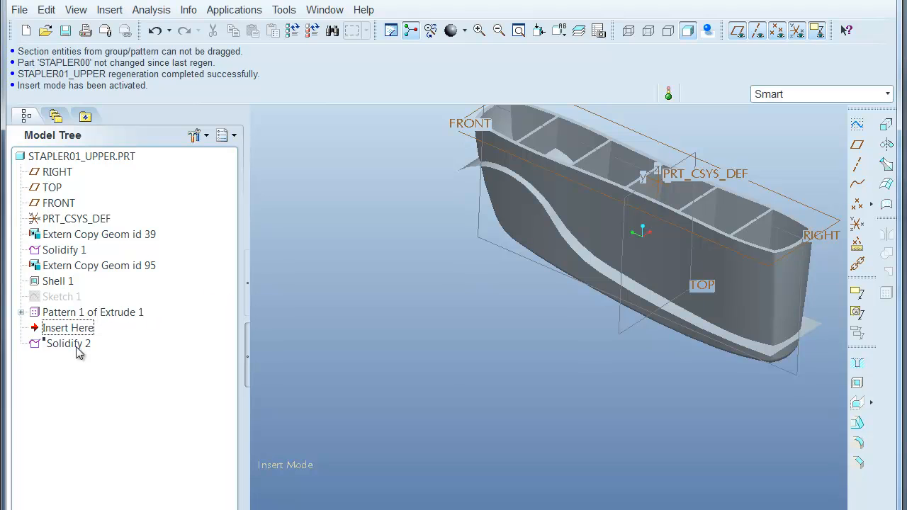
pyautogui.moveTo(51, 331); pyautogui.dragTo(51, 347)
# - Delete the rib pattern, then delete Extrude 1 together with Sketch 1 and resolve the relation that refers to them
pyautogui.rightClick(71, 315)
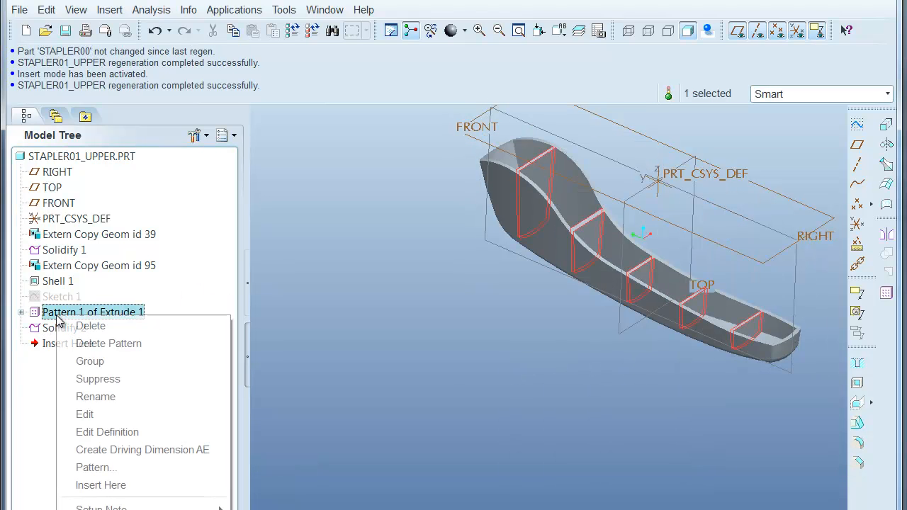
pyautogui.click(101, 344)
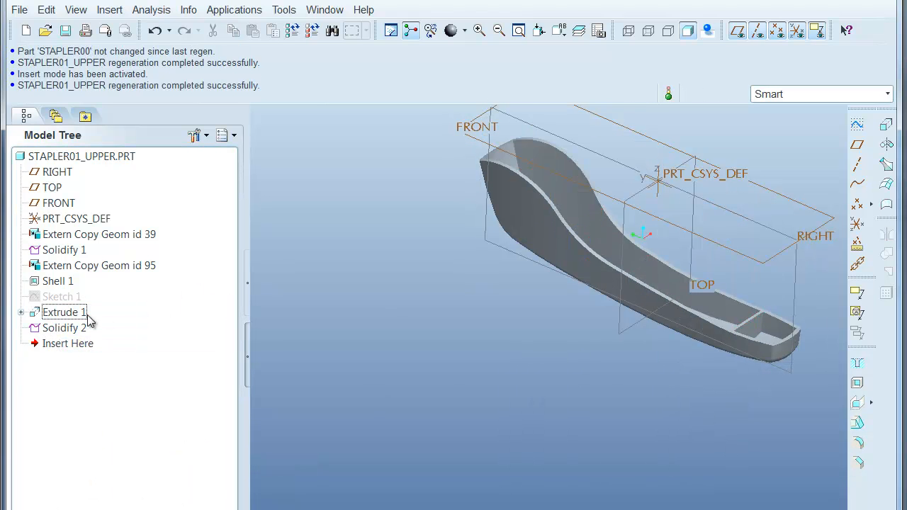
pyautogui.moveTo(54, 344)
pyautogui.mouseDown()
pyautogui.moveTo(46, 313)
pyautogui.moveTo(45, 343)
pyautogui.moveTo(52, 342)
pyautogui.mouseUp()
pyautogui.click(61, 311)
pyautogui.keyDown('ctrl'); pyautogui.click(60, 298); pyautogui.keyUp('ctrl')
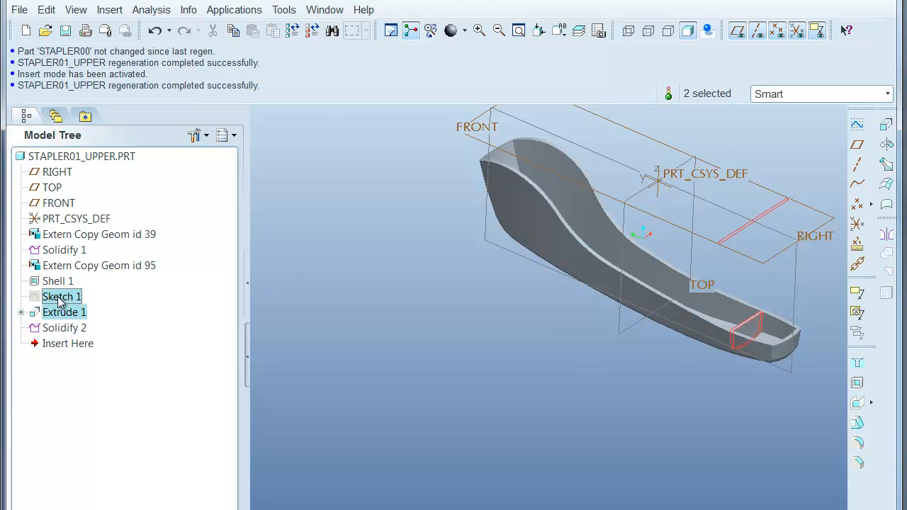
pyautogui.press('Delete')
pyautogui.click(642, 422)
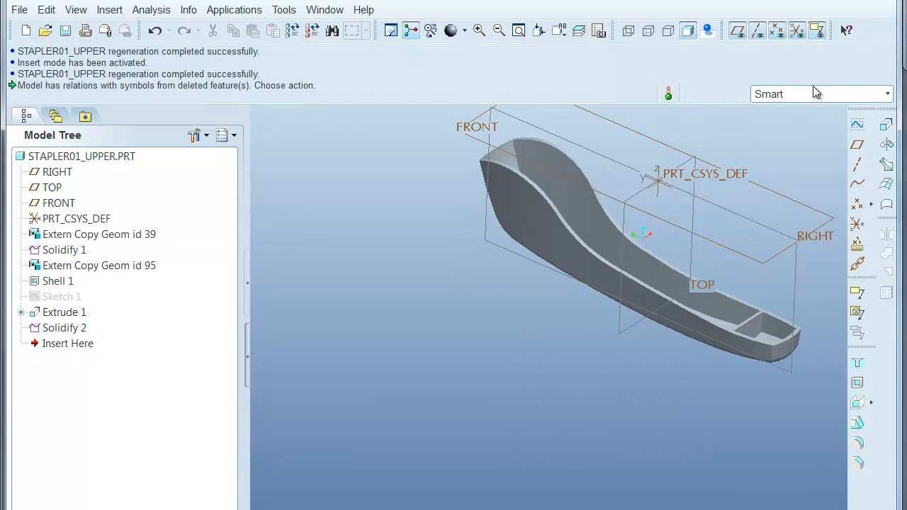
pyautogui.click(906, 42)
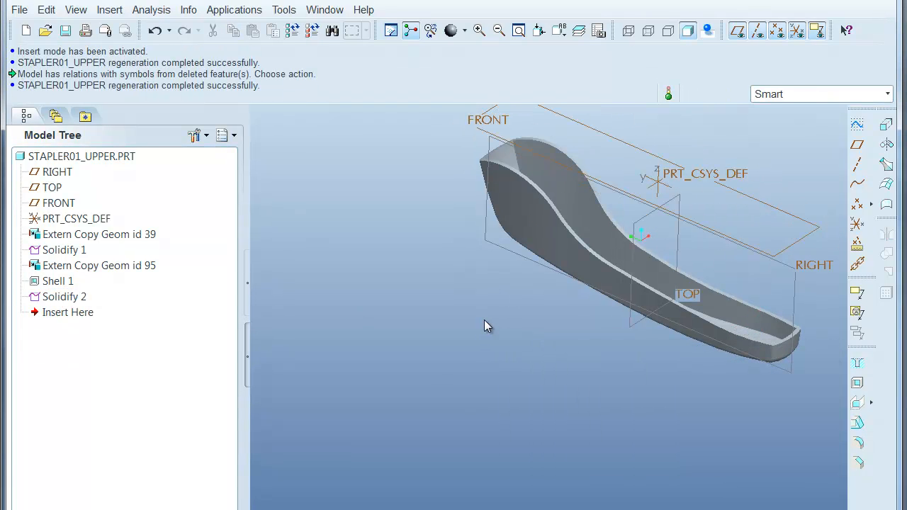
# - Reorder Extern Copy Geom id 95 ahead of Solidify 1 and place the insertion point between them
pyautogui.keyDown('shift'); pyautogui.moveTo(607, 311); pyautogui.dragTo(577, 345, button='middle'); pyautogui.keyUp('shift')
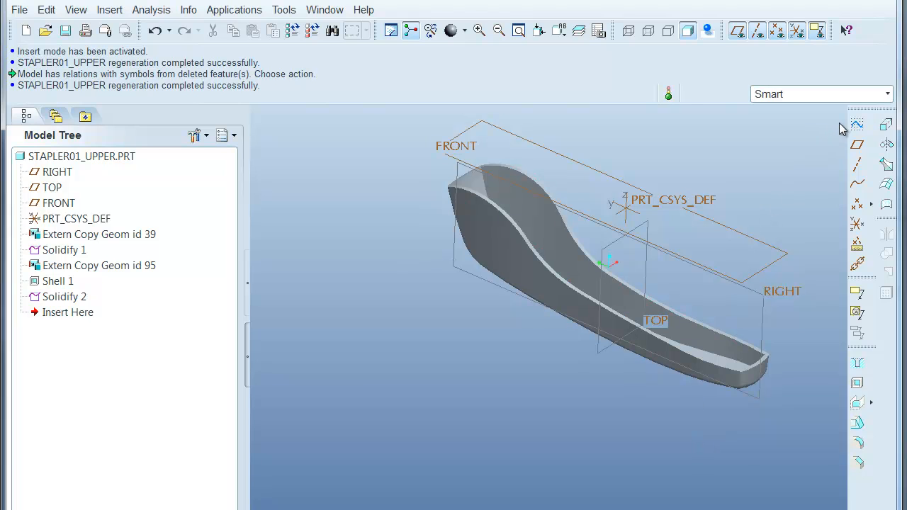
pyautogui.click(62, 314)
pyautogui.moveTo(51, 246); pyautogui.dragTo(58, 263)
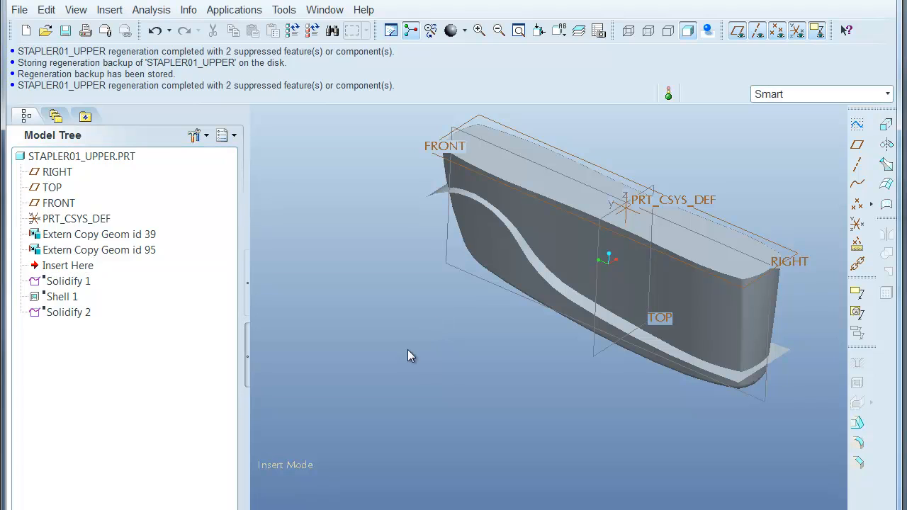
# - Create an intersection curve between the copied parting surface Extern Copy Geom id 95 and the RIGHT plane
pyautogui.keyDown('shift'); pyautogui.moveTo(796, 198); pyautogui.dragTo(737, 212, button='middle'); pyautogui.keyUp('shift')
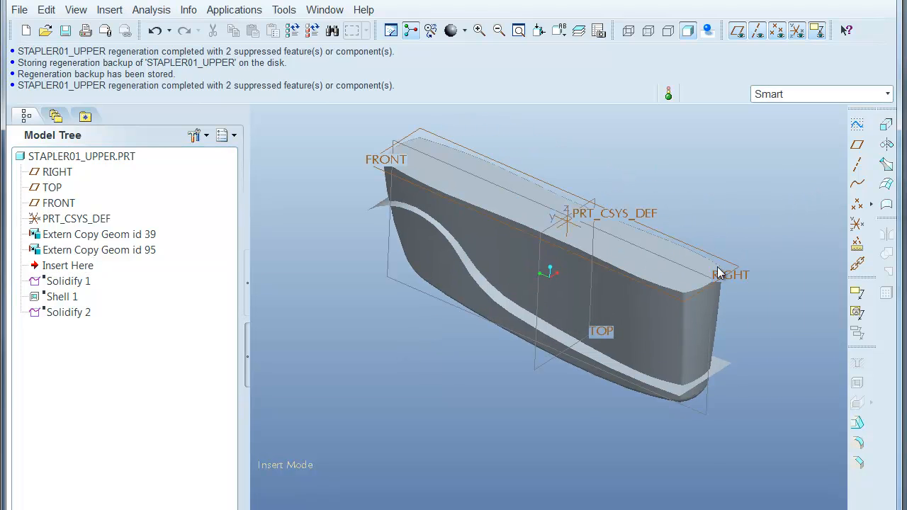
pyautogui.click(721, 364)
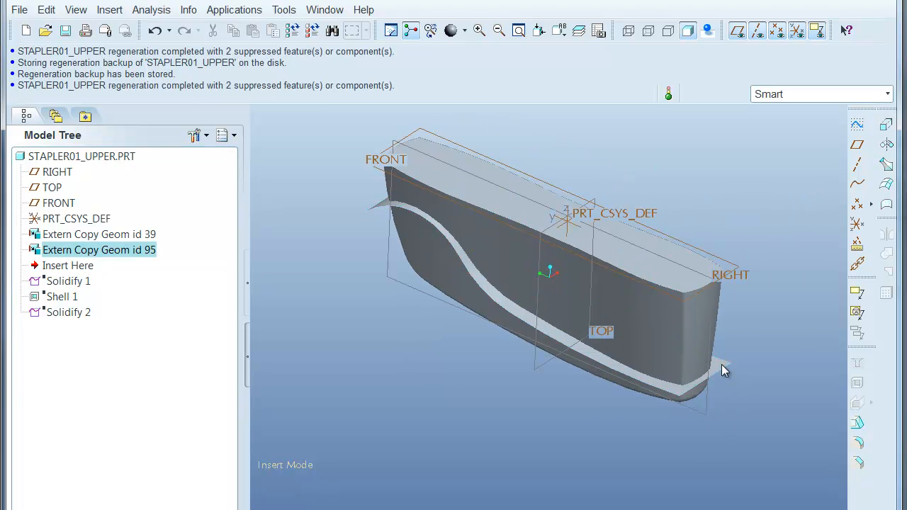
pyautogui.scroll(2, 720, 362)
pyautogui.scroll(-3, 721, 362)
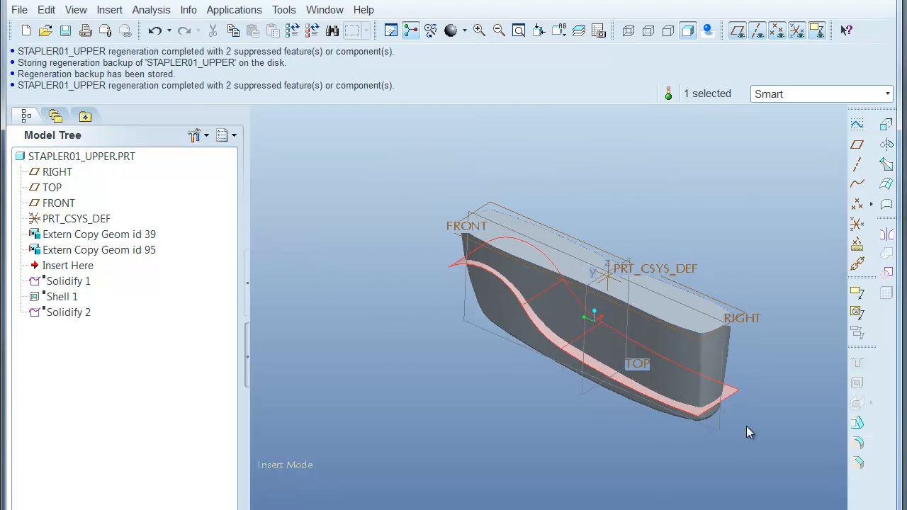
pyautogui.keyDown('ctrl'); pyautogui.click(719, 432); pyautogui.keyUp('ctrl')
pyautogui.click(47, 9)
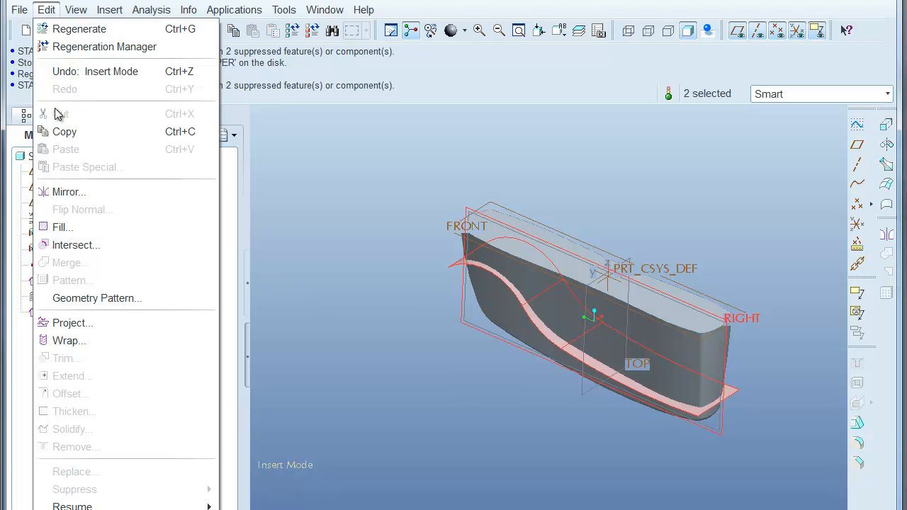
pyautogui.click(97, 244)
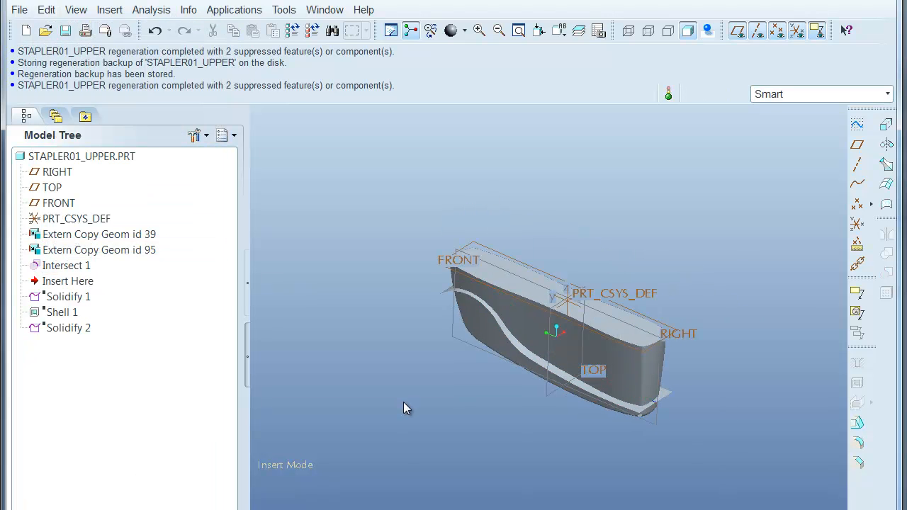
# - Move the insertion point below Solidify 2 so that all suppressed features are restored
pyautogui.scroll(3, 411, 385)
pyautogui.click(67, 281)
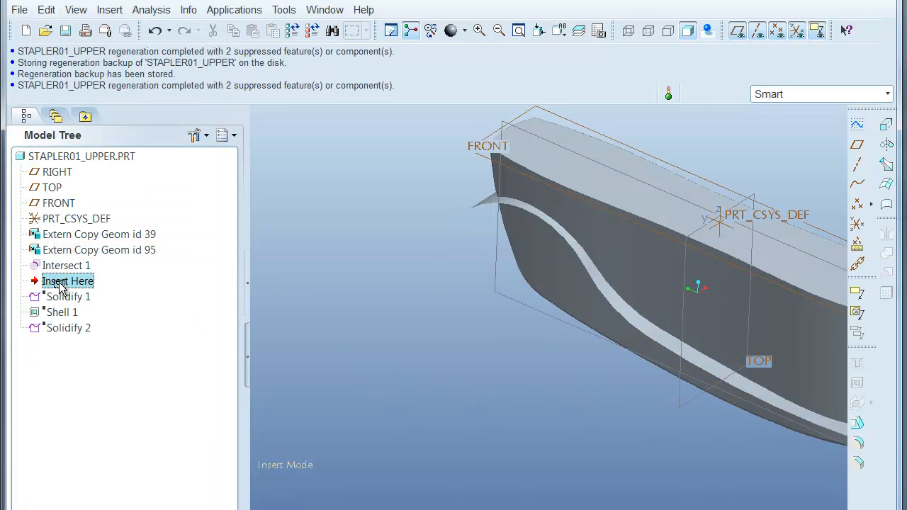
pyautogui.moveTo(53, 321); pyautogui.dragTo(47, 333)
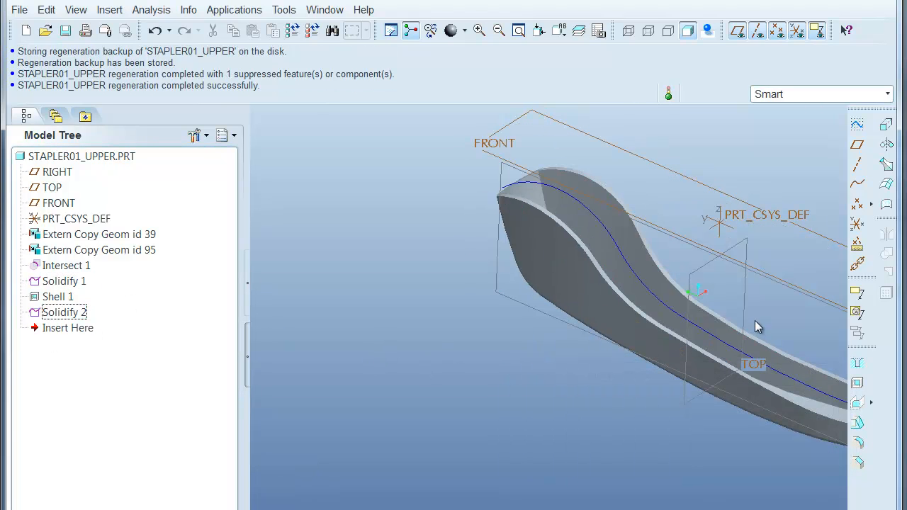
# - Examine the edge chain along the shell's upper rim, the RIGHT plane and the intersection curve as possible rib references
pyautogui.keyDown('shift'); pyautogui.moveTo(751, 311); pyautogui.dragTo(567, 252, button='middle'); pyautogui.keyUp('shift')
pyautogui.doubleClick(635, 318)
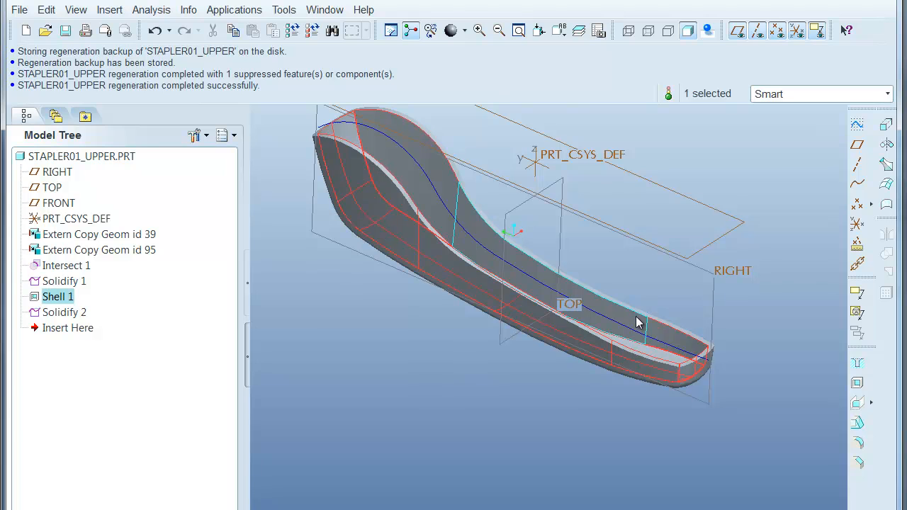
pyautogui.click(664, 300)
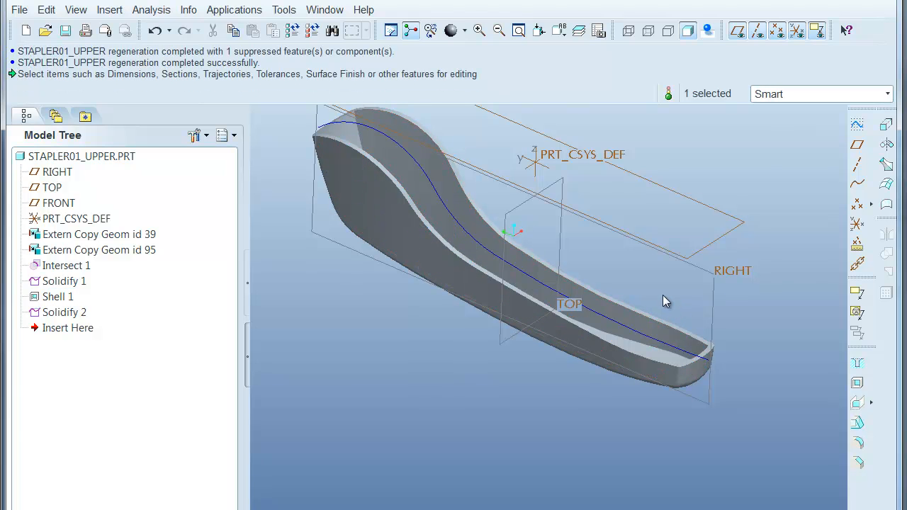
pyautogui.click(671, 336)
pyautogui.click(675, 337)
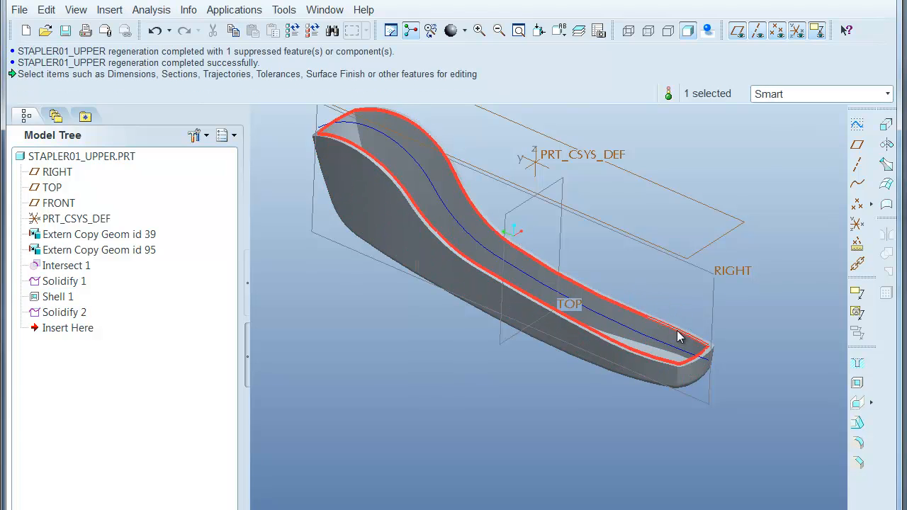
pyautogui.click(664, 327)
pyautogui.keyDown('ctrl'); pyautogui.click(640, 312); pyautogui.keyUp('ctrl')
pyautogui.keyDown('ctrl'); pyautogui.click(500, 228); pyautogui.keyUp('ctrl')
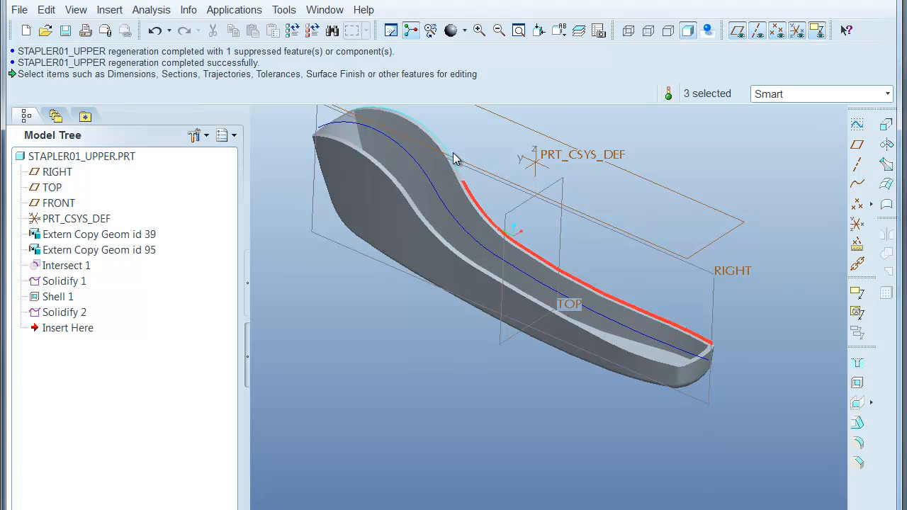
pyautogui.keyDown('ctrl'); pyautogui.click(453, 158); pyautogui.keyUp('ctrl')
pyautogui.scroll(3, 464, 170)
pyautogui.keyDown('ctrl'); pyautogui.click(464, 172); pyautogui.keyUp('ctrl')
pyautogui.scroll(-5, 469, 186)
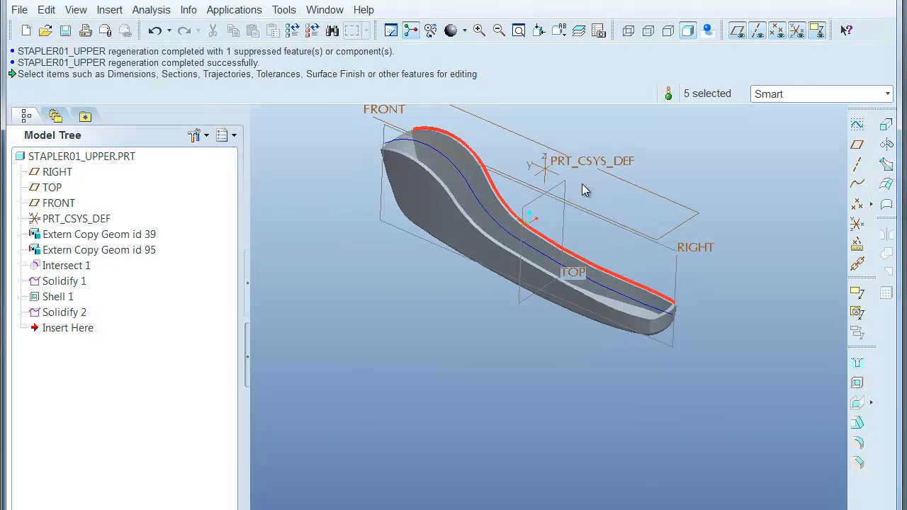
pyautogui.click(777, 159)
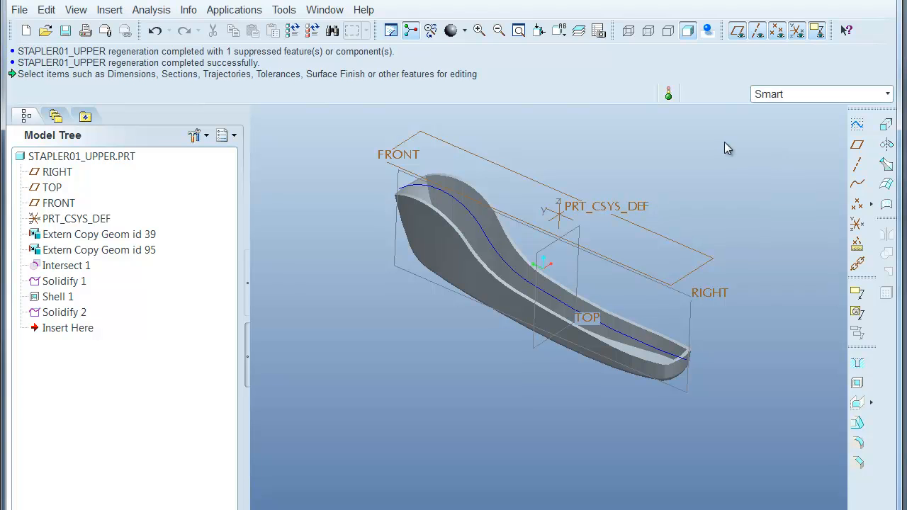
pyautogui.click(689, 330)
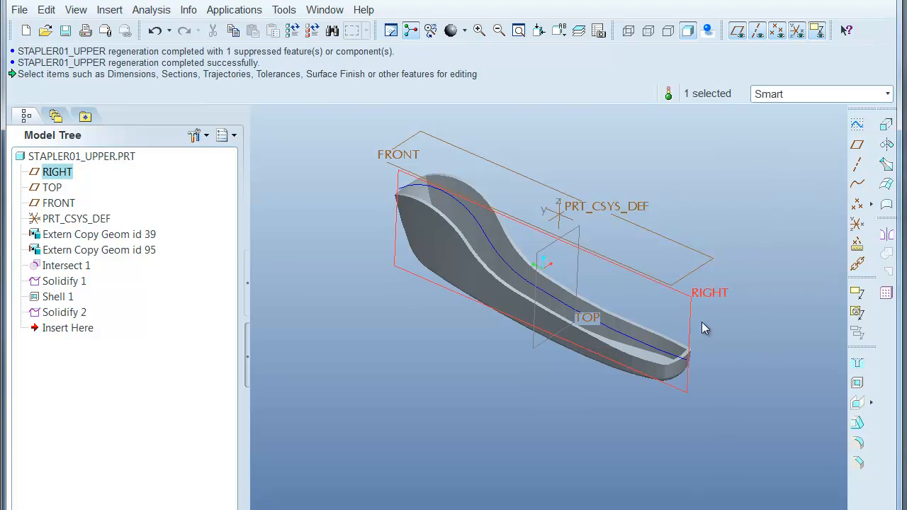
pyautogui.click(770, 343)
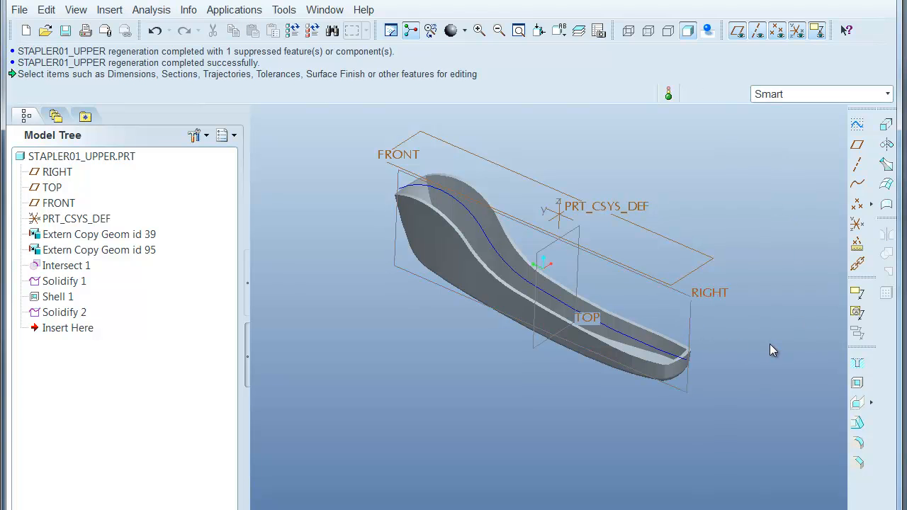
pyautogui.click(646, 349)
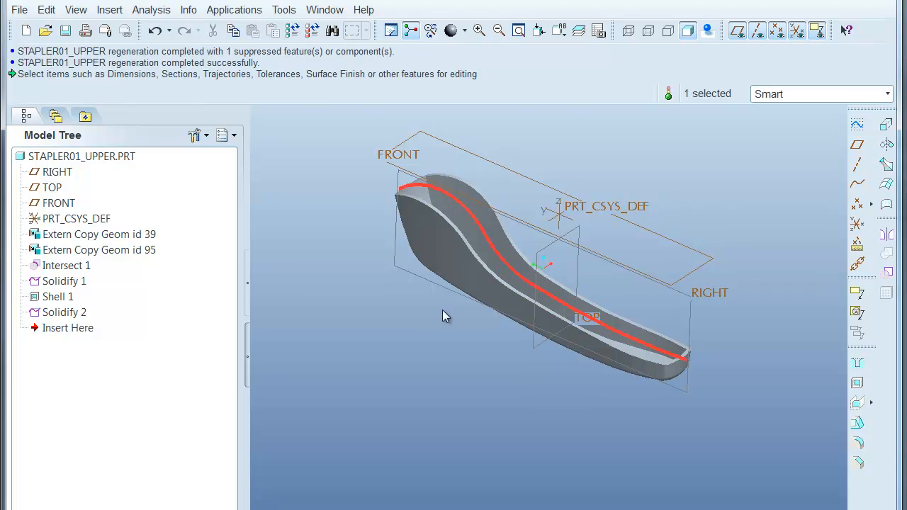
pyautogui.click(406, 323)
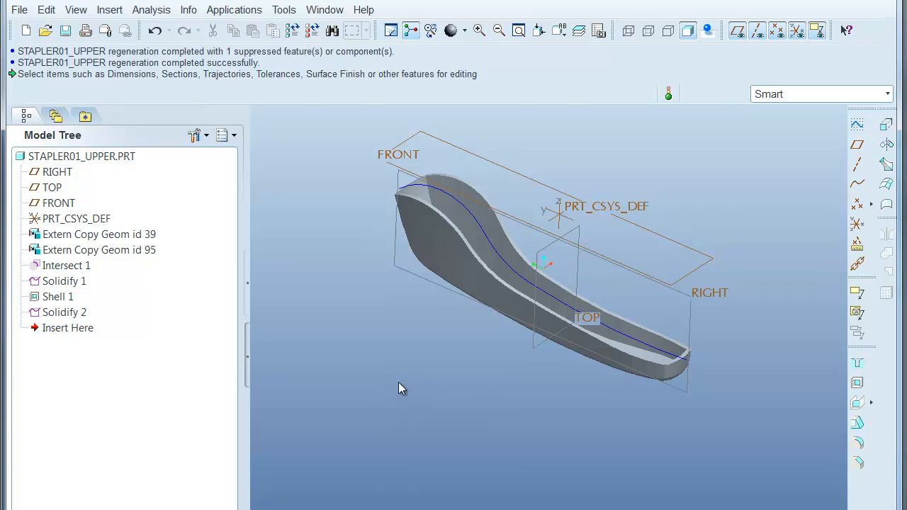
pyautogui.keyDown('shift'); pyautogui.moveTo(397, 381); pyautogui.dragTo(403, 395, button='middle'); pyautogui.keyUp('shift')
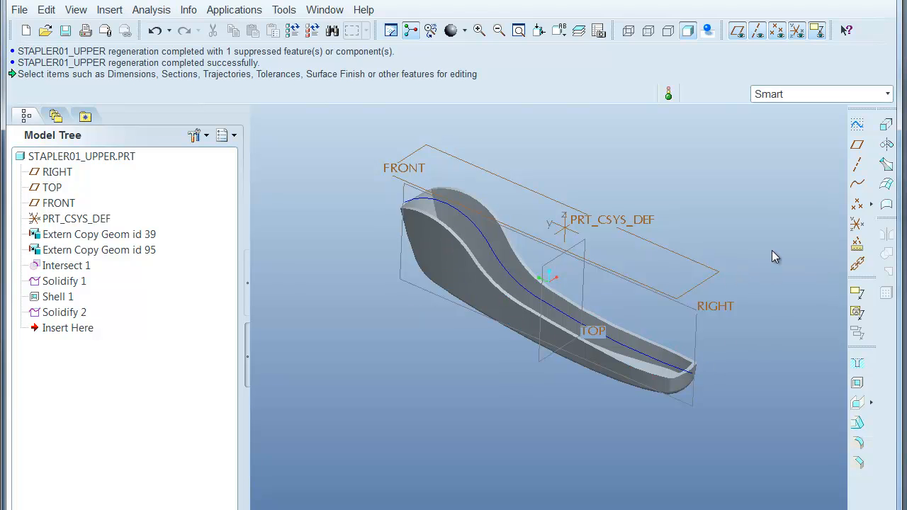
# - Offset the intersection curve 0.2 down into the shell, using the RIGHT plane as the direction reference
pyautogui.click(671, 366)
pyautogui.click(54, 9)
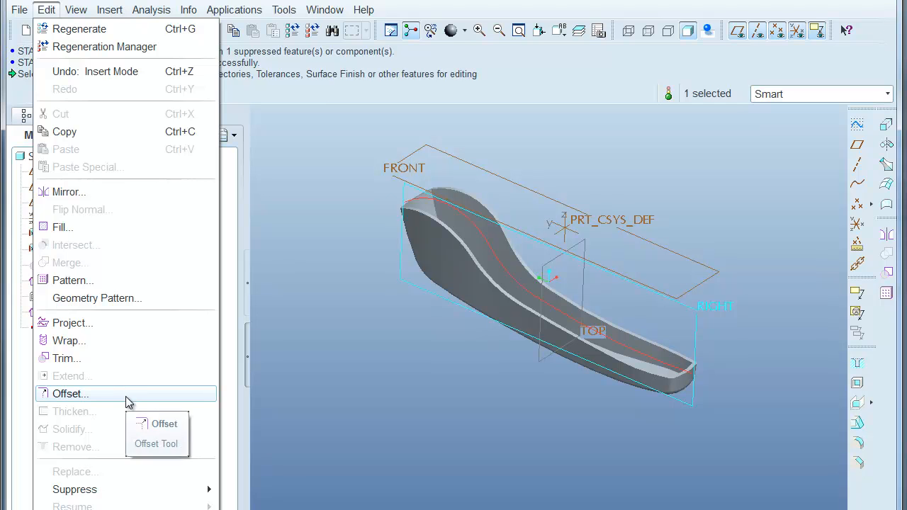
pyautogui.click(126, 398)
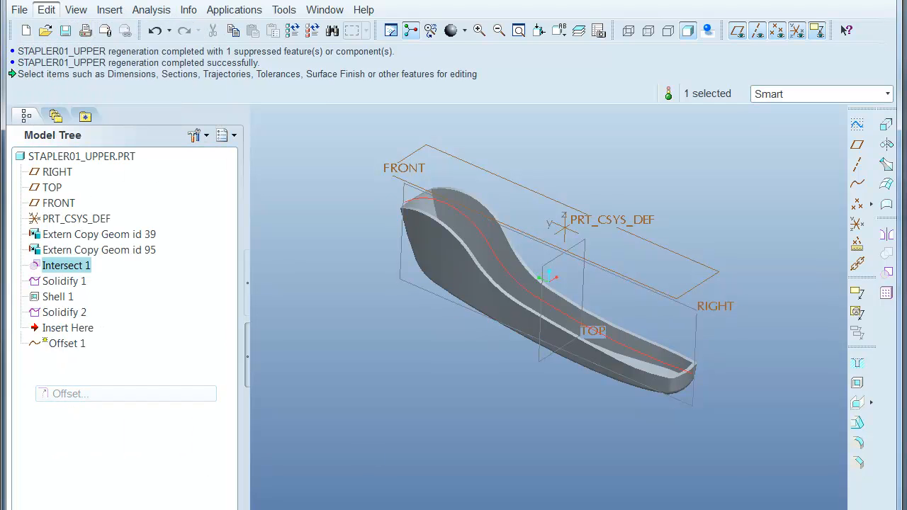
pyautogui.click(693, 342)
pyautogui.moveTo(402, 199); pyautogui.dragTo(421, 222)
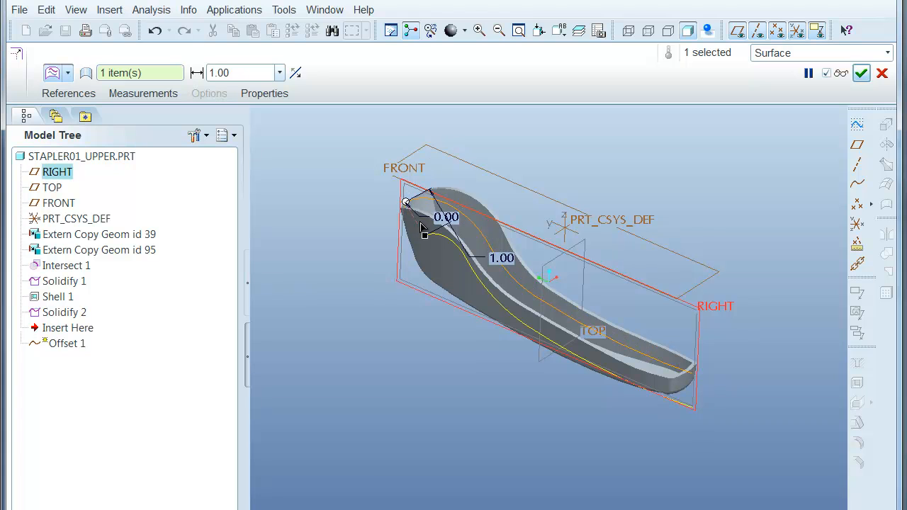
pyautogui.doubleClick(501, 257)
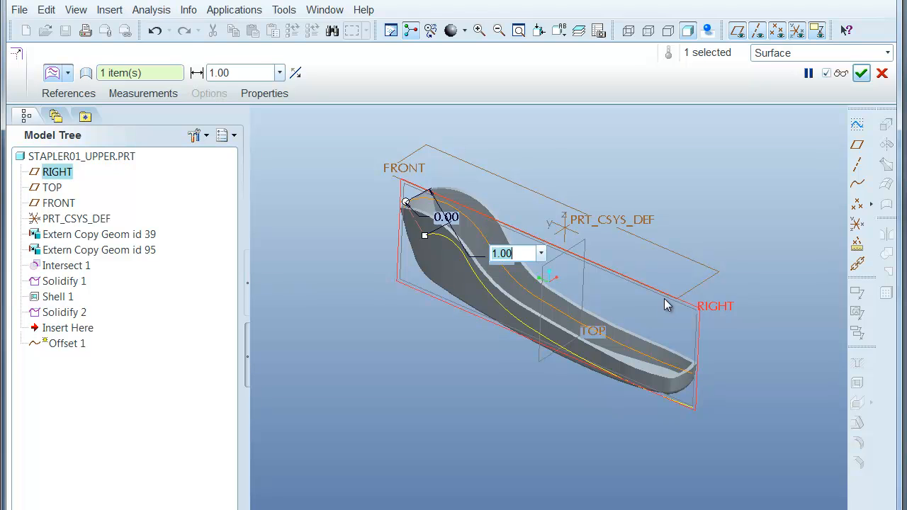
pyautogui.write('0.2')
pyautogui.press('Return')
pyautogui.middleClick(688, 306)
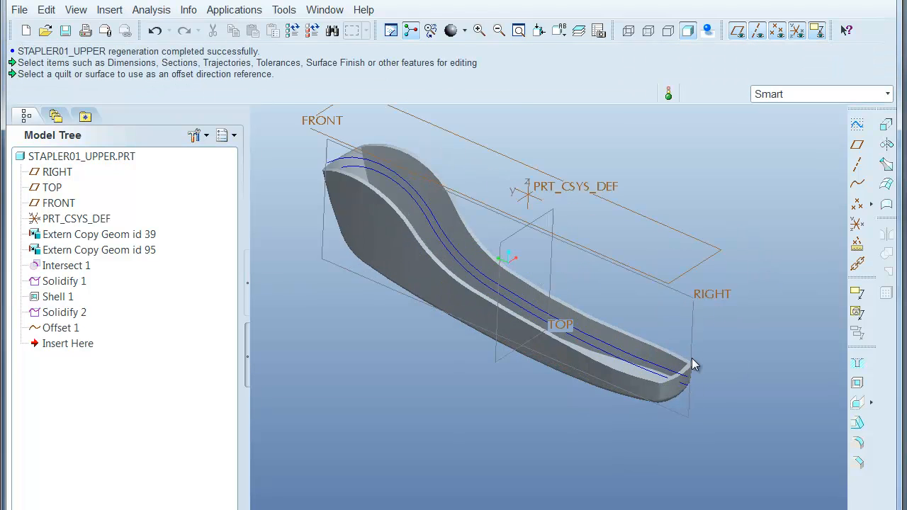
# - Hide the original intersection curve so that only the offset curve is displayed
pyautogui.scroll(3, 692, 358)
pyautogui.click(653, 379)
pyautogui.rightClick(653, 379)
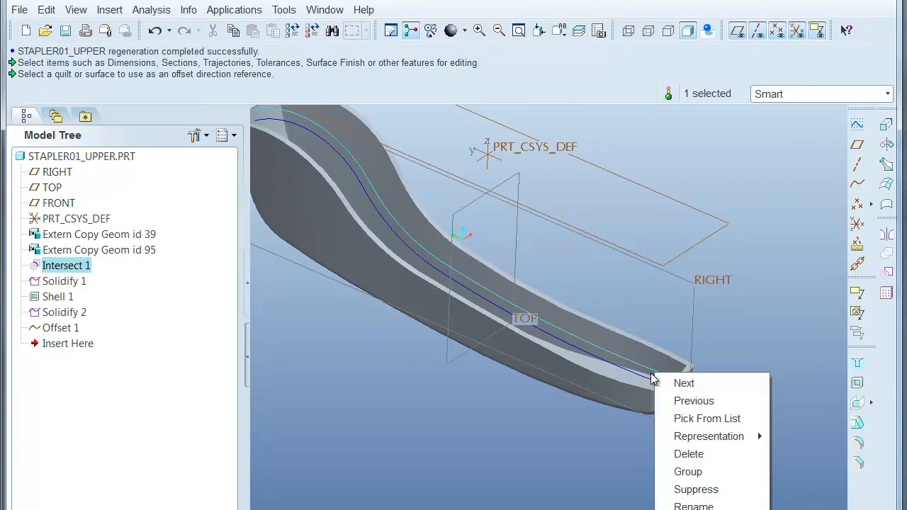
pyautogui.click(686, 509)
pyautogui.scroll(-3, 388, 388)
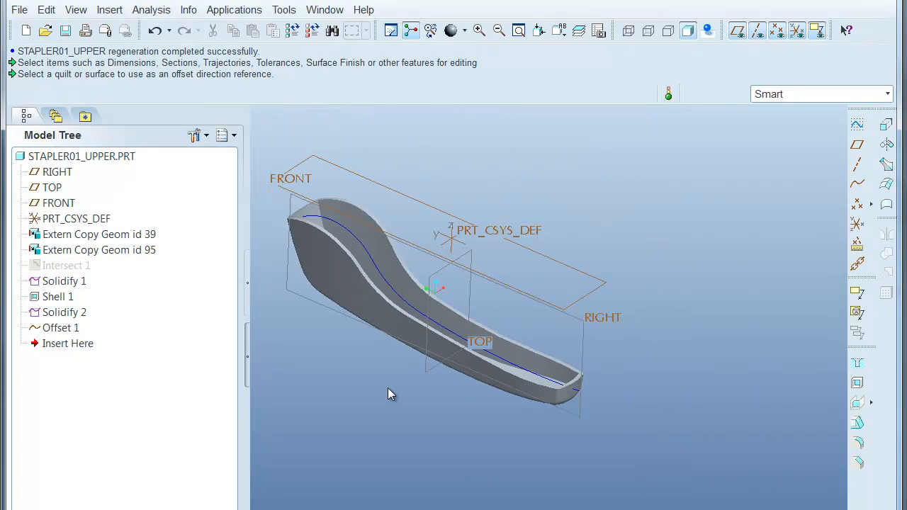
pyautogui.keyDown('shift'); pyautogui.moveTo(354, 405); pyautogui.dragTo(516, 354, button='middle'); pyautogui.keyUp('shift')
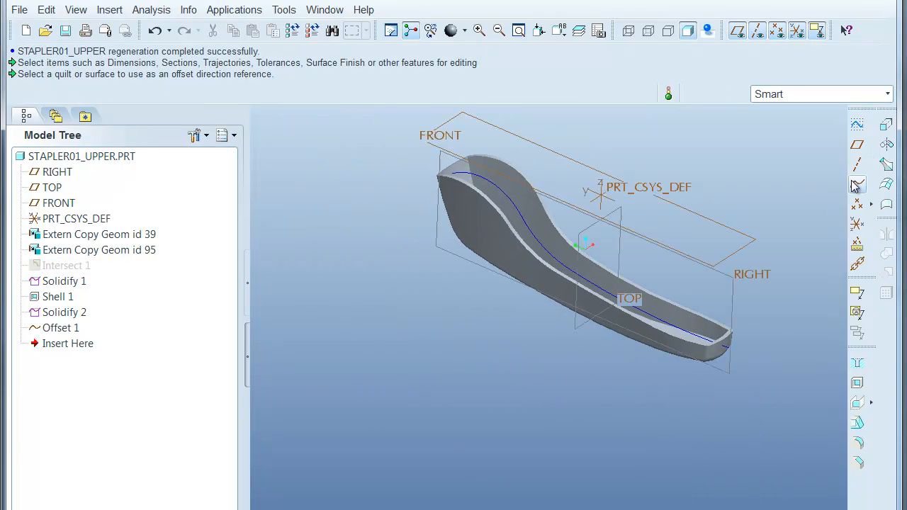
# - Create a datum point on the offset curve near the handle's narrow end, about 3.09 from the TOP plane
pyautogui.click(858, 205)
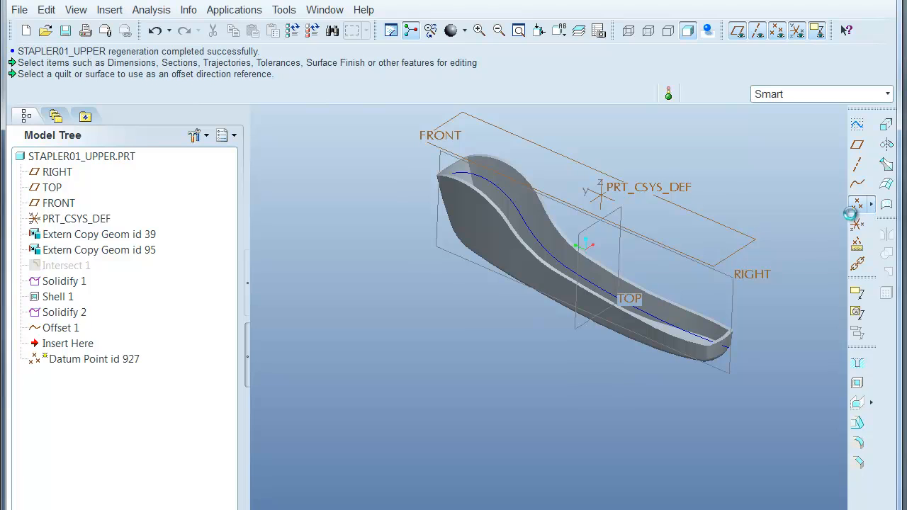
pyautogui.click(691, 333)
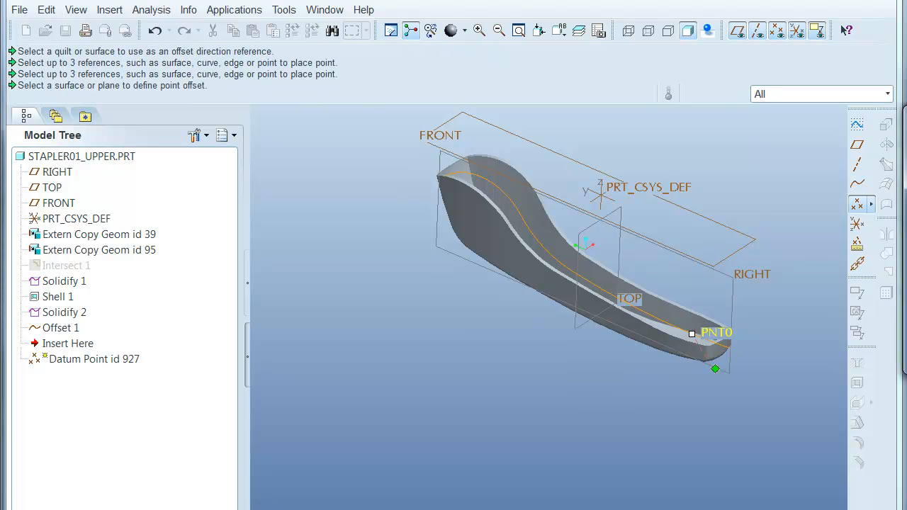
pyautogui.click(619, 221)
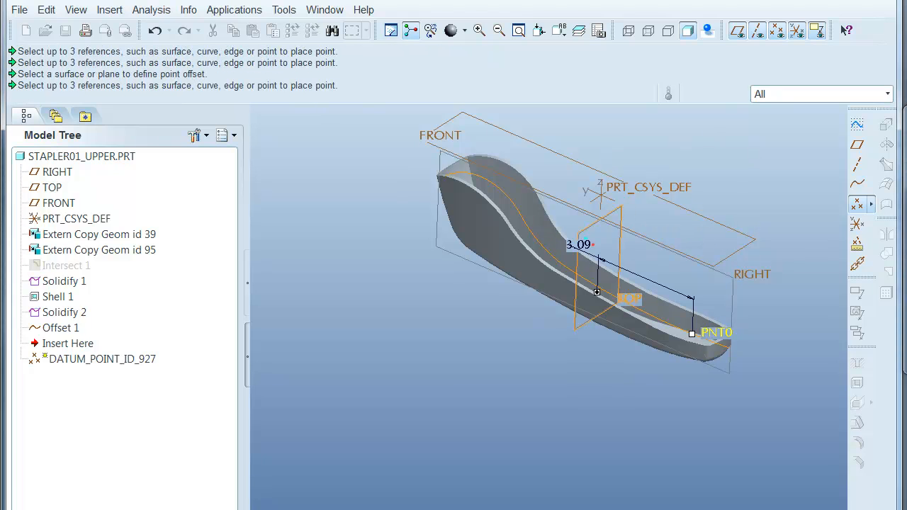
pyautogui.click(636, 504)
pyautogui.click(638, 475)
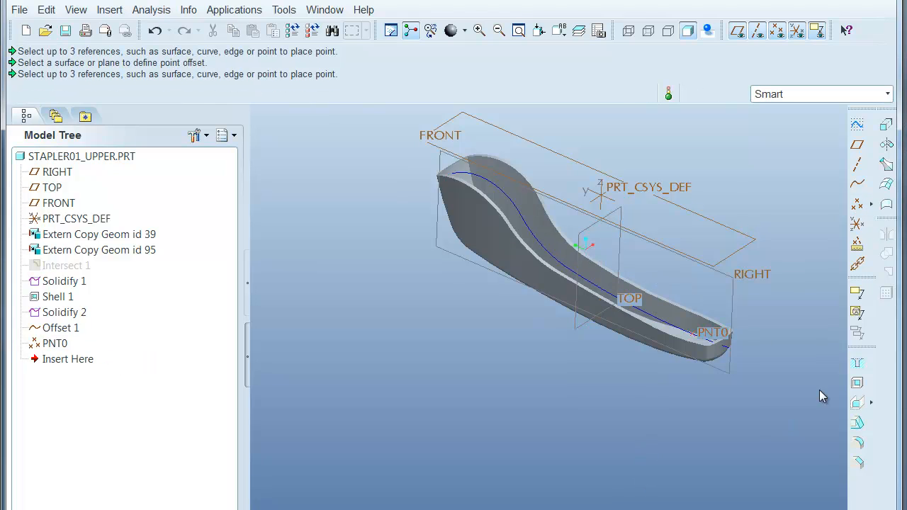
# - Create a datum plane through the datum point PNT0 and parallel to the FRONT plane
pyautogui.scroll(-2, 751, 302)
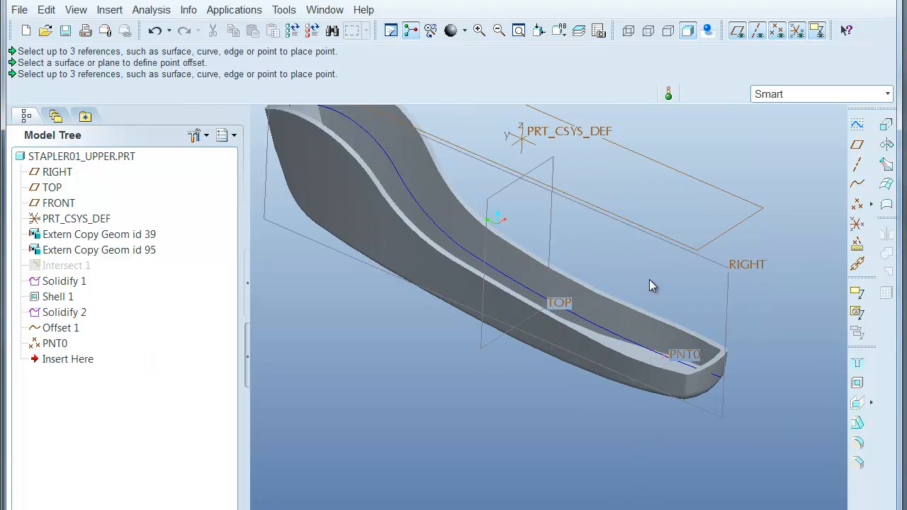
pyautogui.keyDown('shift'); pyautogui.moveTo(655, 280); pyautogui.dragTo(726, 309, button='middle'); pyautogui.keyUp('shift')
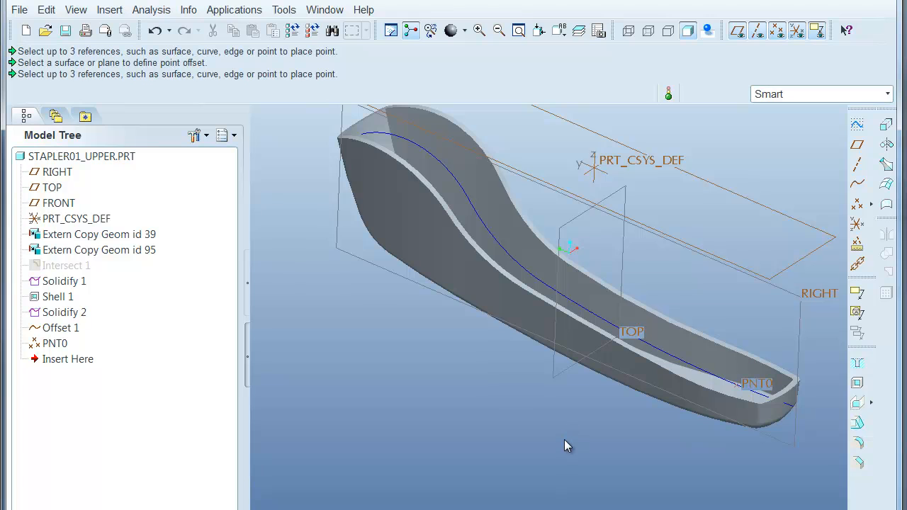
pyautogui.scroll(1, 565, 440)
pyautogui.keyDown('shift'); pyautogui.moveTo(555, 447); pyautogui.dragTo(525, 450, button='middle'); pyautogui.keyUp('shift')
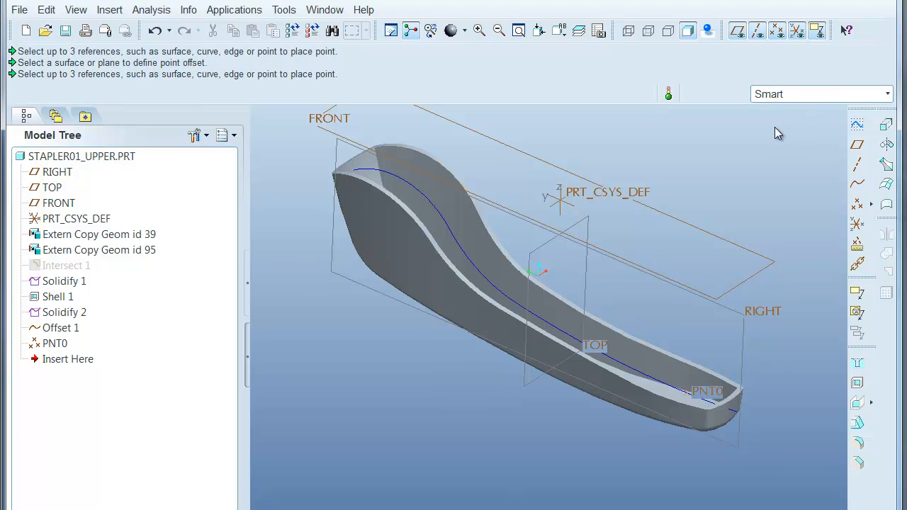
pyautogui.click(856, 143)
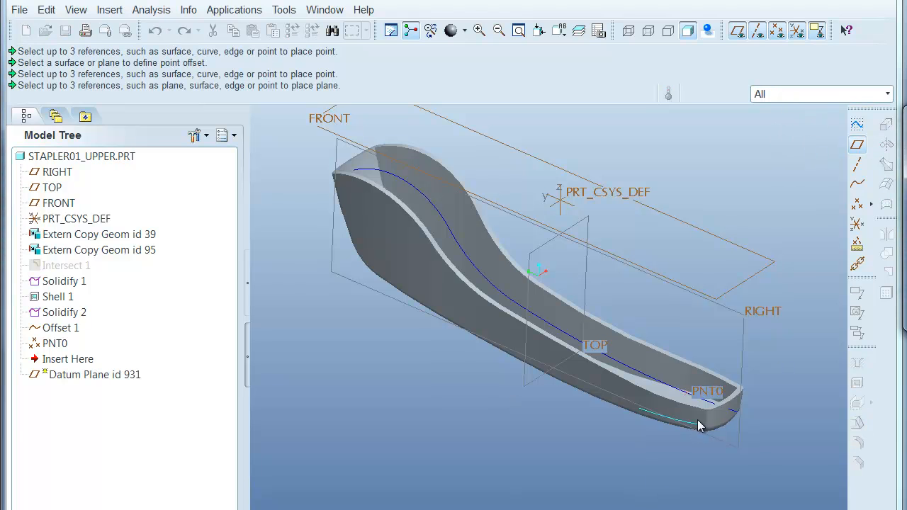
pyautogui.click(701, 392)
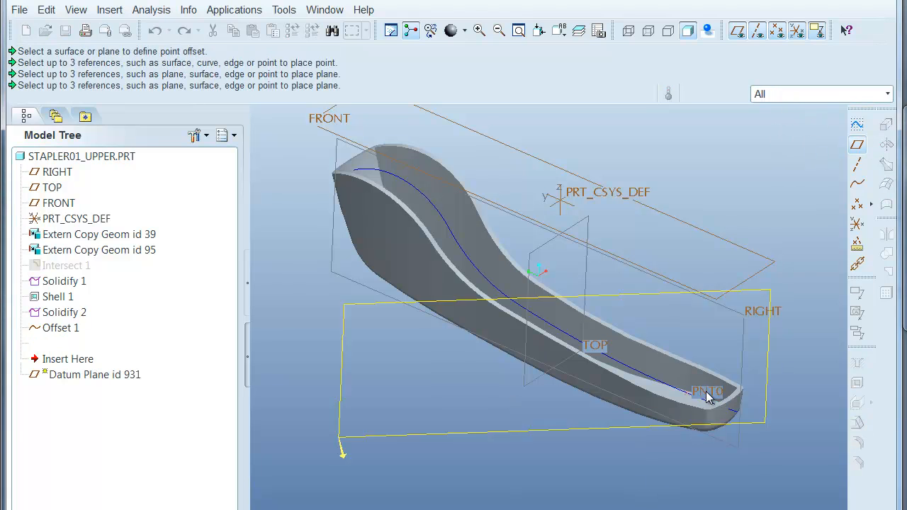
pyautogui.click(772, 270)
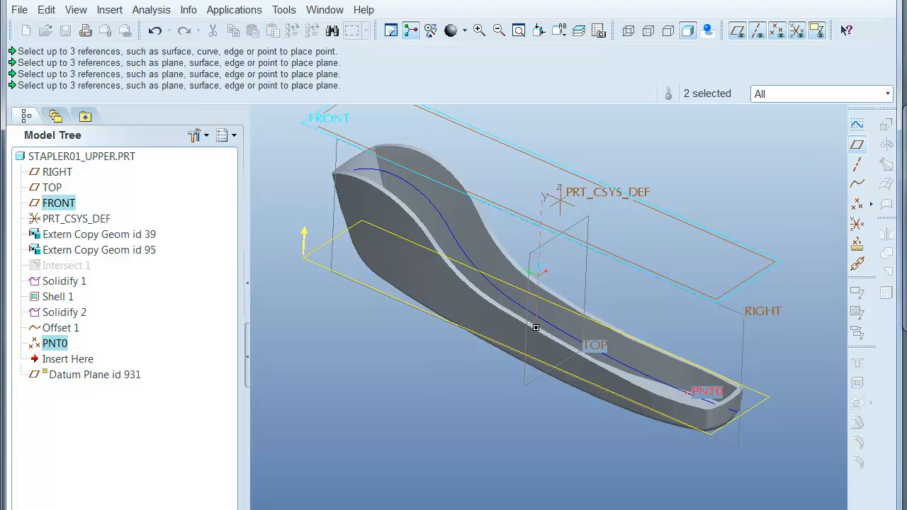
pyautogui.moveTo(906, 122); pyautogui.dragTo(689, 64)
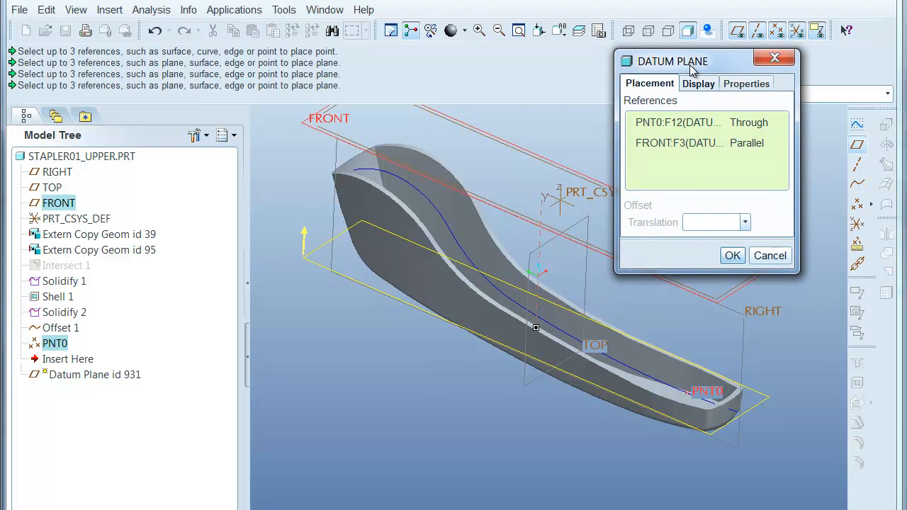
pyautogui.click(732, 256)
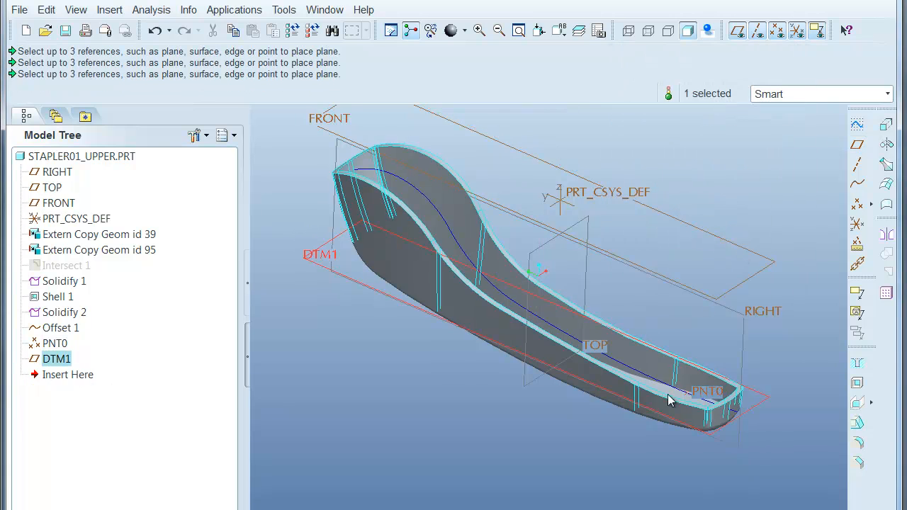
# - Sketch a narrow rectangle about 0.25 by 3.27 across the handle's narrow end on DTM1, with RIGHT as the orientation reference
pyautogui.click(856, 124)
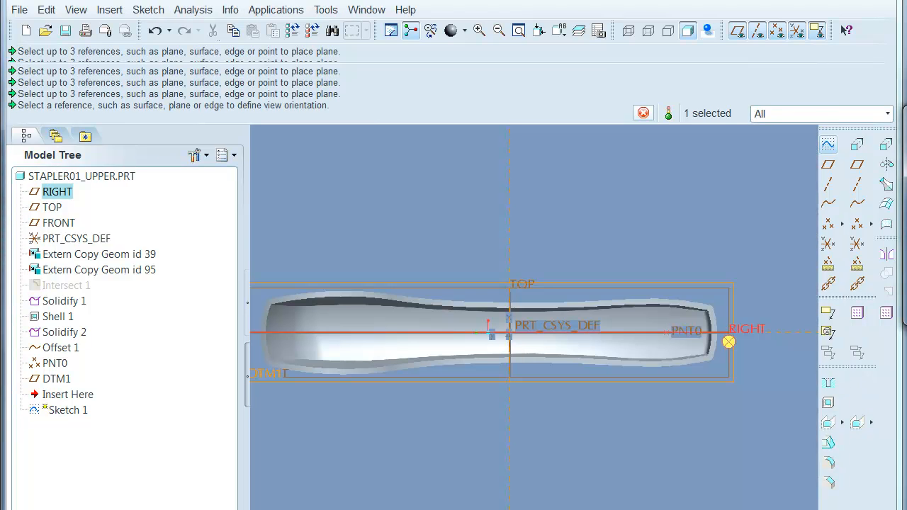
pyautogui.click(842, 204)
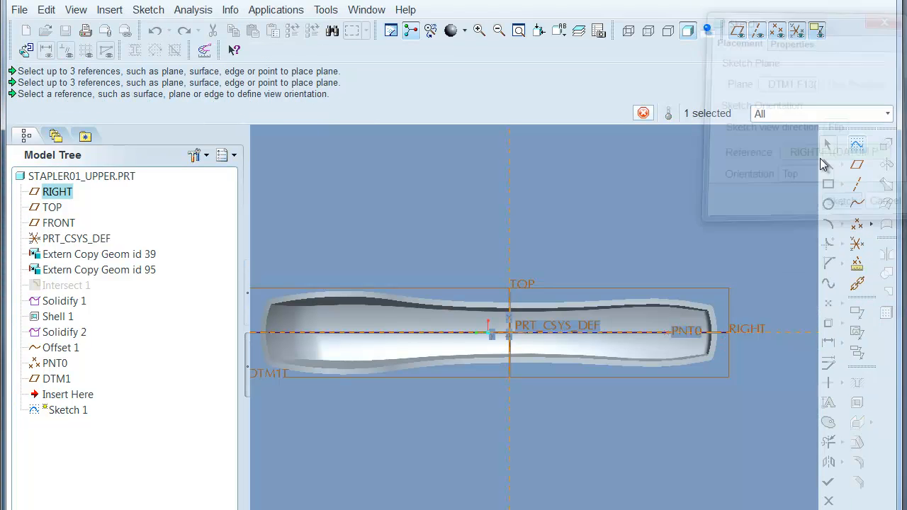
pyautogui.click(848, 185)
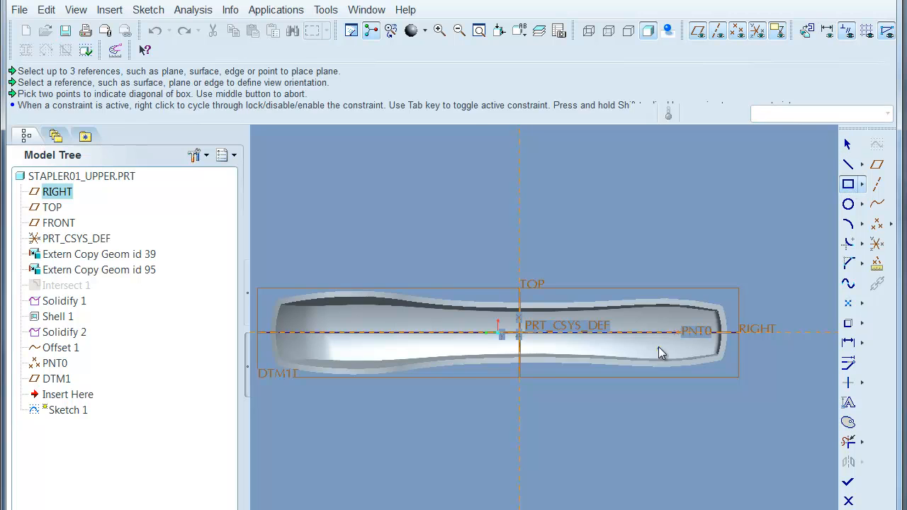
pyautogui.scroll(2, 658, 347)
pyautogui.click(658, 234)
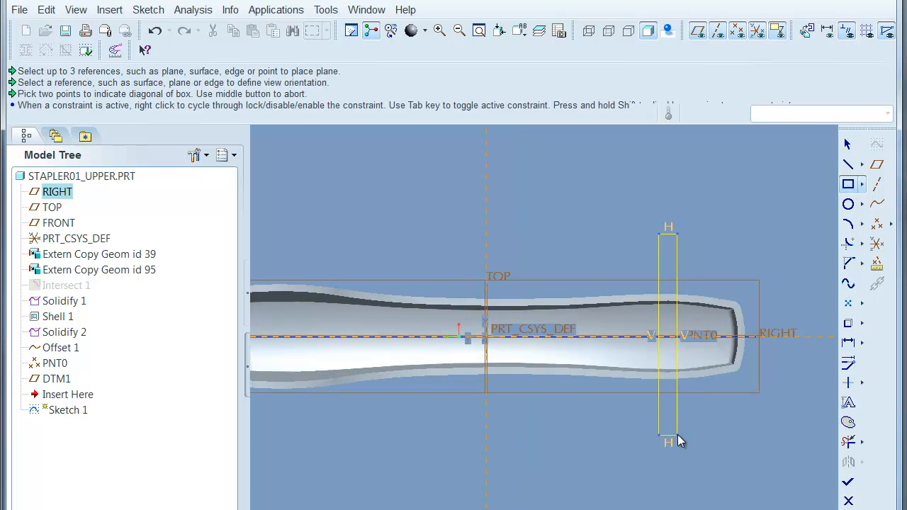
pyautogui.click(675, 440)
# - Add a vertical centerline through the midpoint of the rectangle's short edge
pyautogui.click(862, 165)
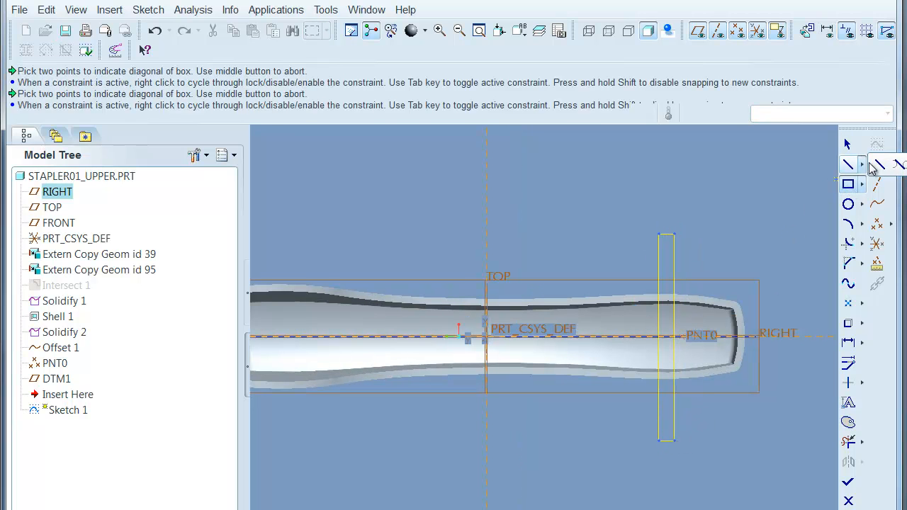
pyautogui.click(897, 164)
pyautogui.scroll(1, 668, 241)
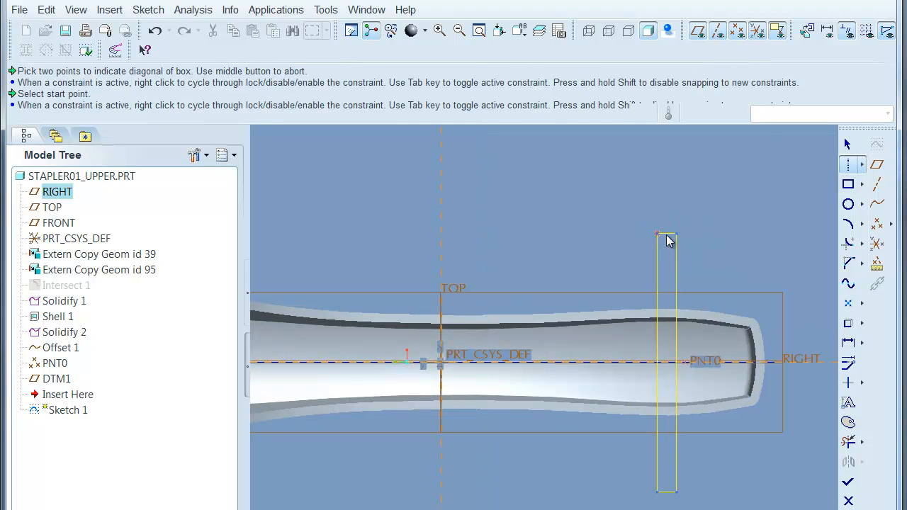
pyautogui.click(667, 234)
pyautogui.click(676, 429)
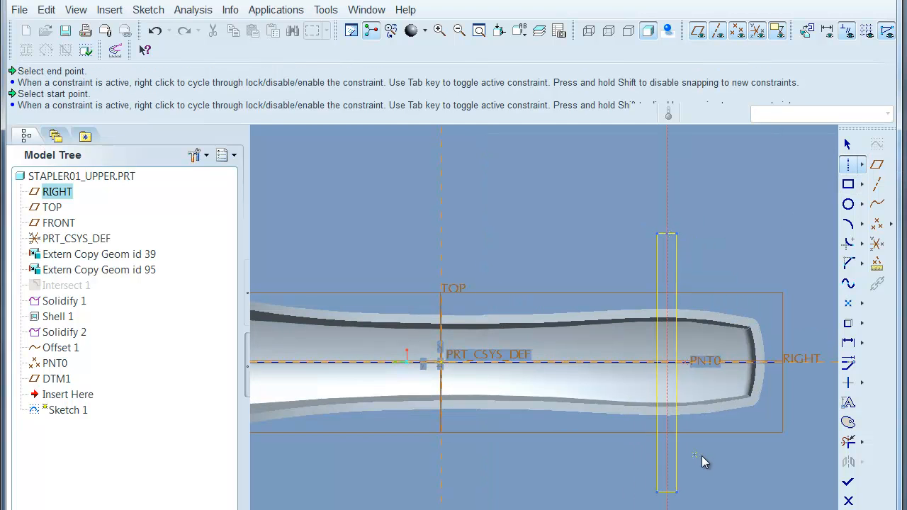
pyautogui.middleClick(814, 411)
# - Constrain the vertical centerline to be coincident with the datum point PNT0
pyautogui.click(863, 383)
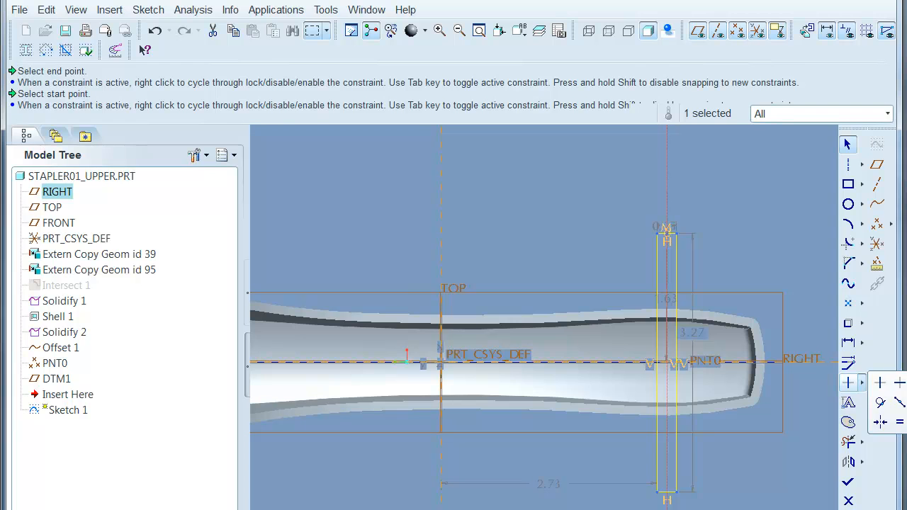
pyautogui.click(898, 399)
pyautogui.click(665, 347)
pyautogui.moveTo(666, 348)
pyautogui.mouseDown(button='middle')
pyautogui.moveTo(656, 330)
pyautogui.moveTo(674, 310)
pyautogui.mouseUp(button='middle')
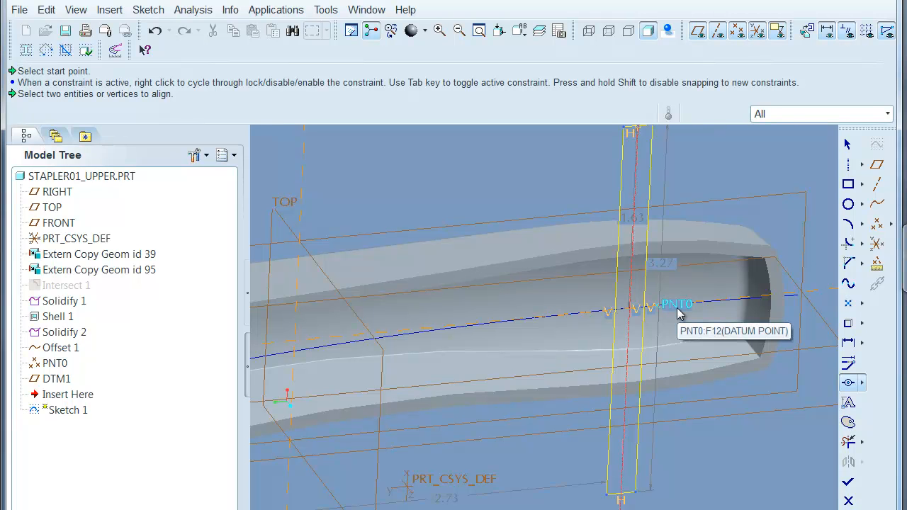
pyautogui.click(678, 312)
# - Set the rectangle's width to thk*.7 as a relation and finish the sketch
pyautogui.moveTo(711, 434)
pyautogui.mouseDown(button='middle')
pyautogui.moveTo(763, 461)
pyautogui.moveTo(756, 394)
pyautogui.moveTo(712, 419)
pyautogui.moveTo(640, 302)
pyautogui.mouseUp(button='middle')
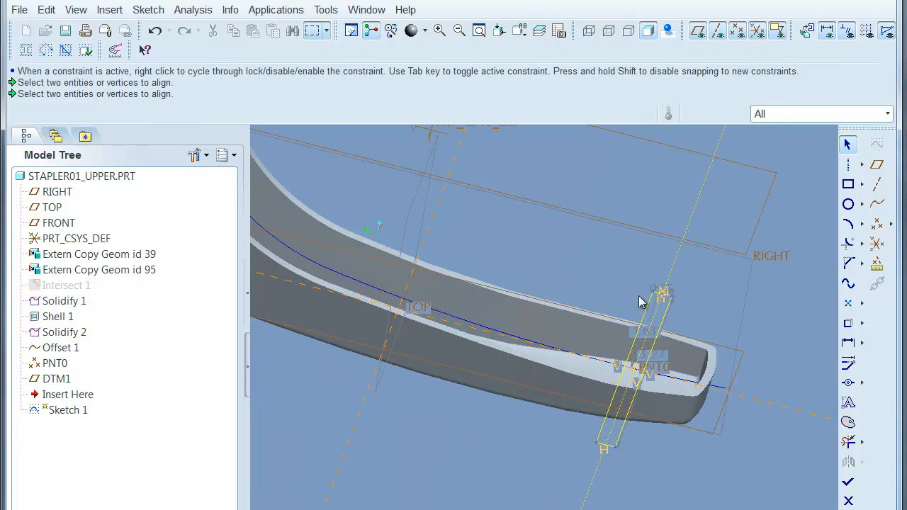
pyautogui.scroll(3, 686, 308)
pyautogui.doubleClick(645, 282)
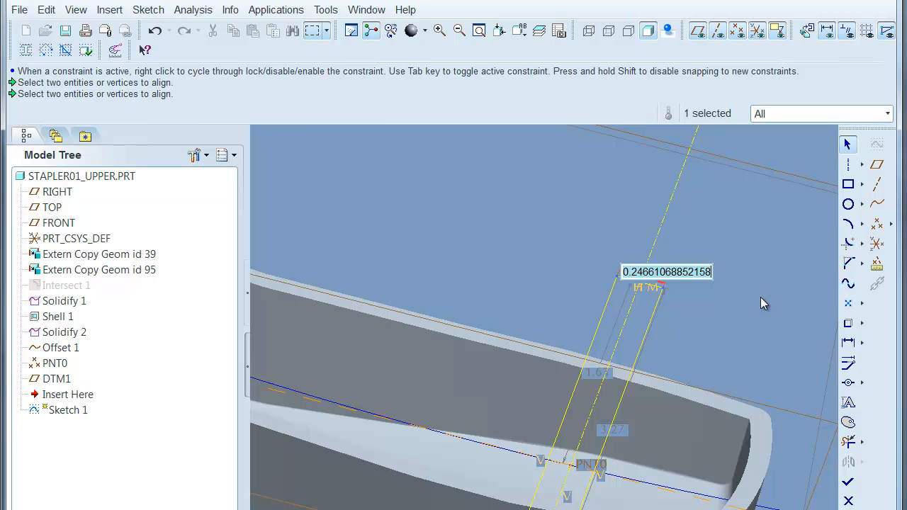
pyautogui.write('k*.7')
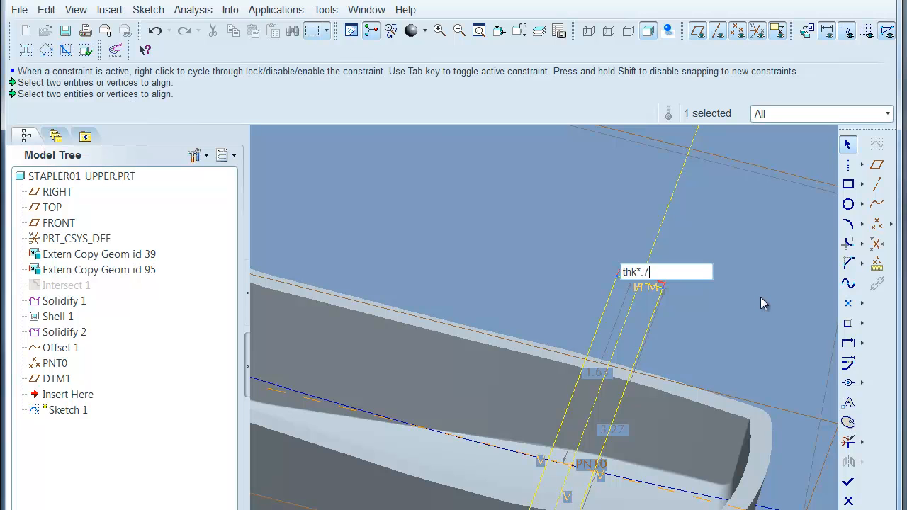
pyautogui.press('Return')
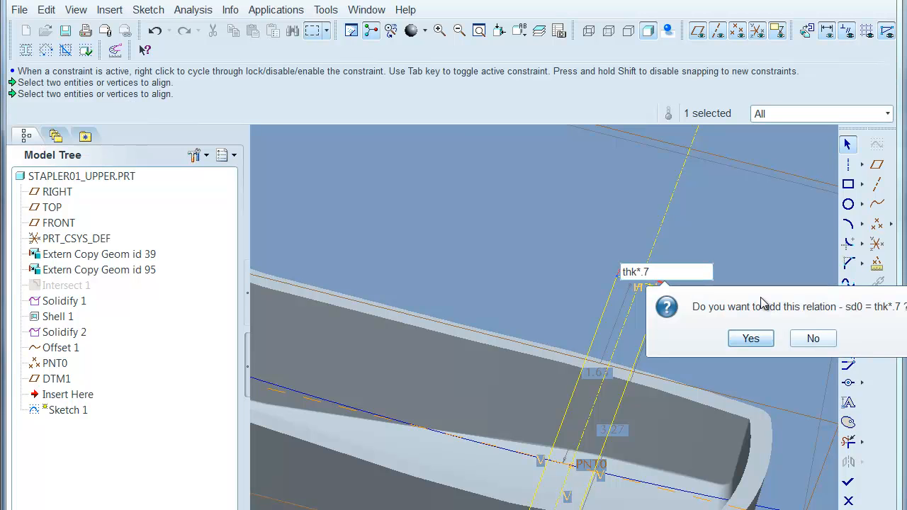
pyautogui.click(742, 339)
pyautogui.click(848, 482)
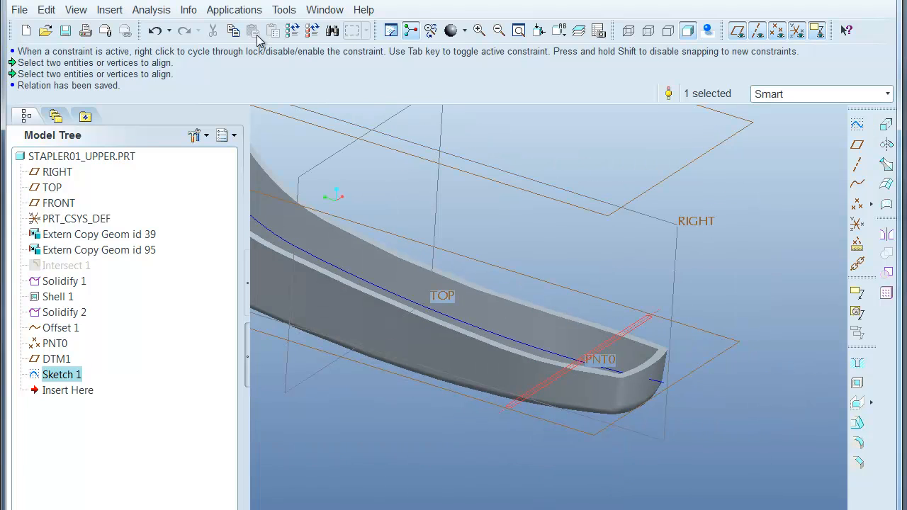
# - Extrude the rectangle sketch downward to the shell's inner surfaces to form the first rib
pyautogui.click(46, 9)
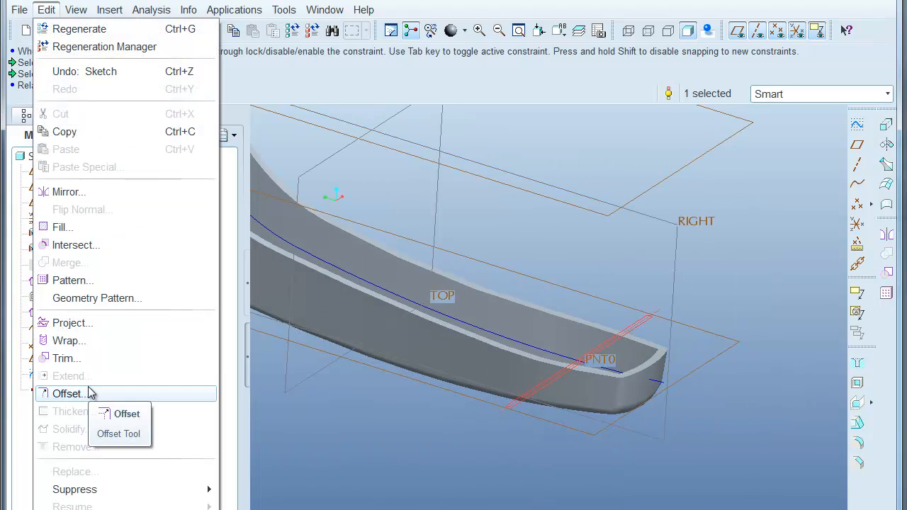
pyautogui.press('Escape')
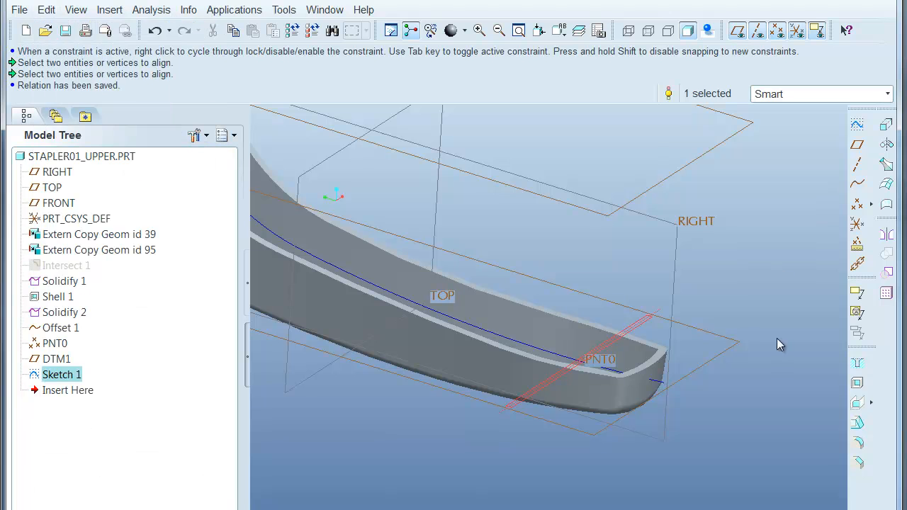
pyautogui.click(885, 125)
pyautogui.moveTo(590, 169); pyautogui.dragTo(535, 496)
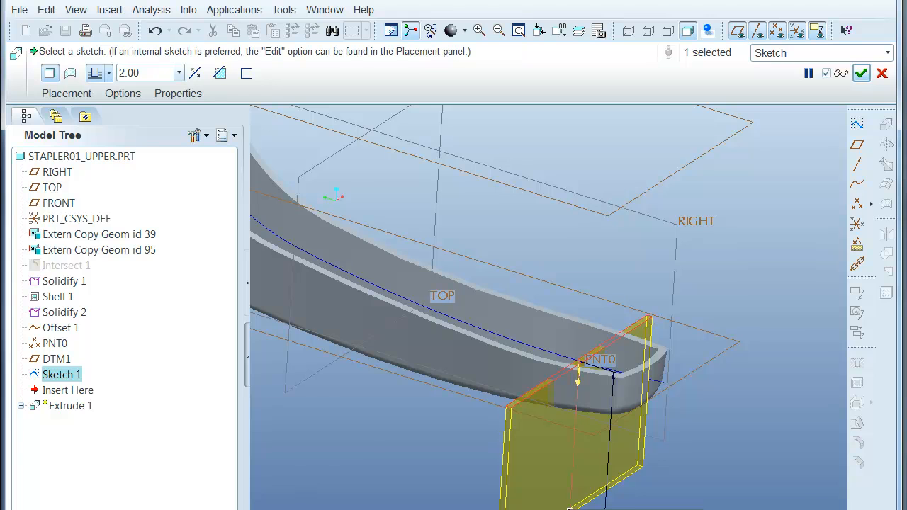
pyautogui.middleClick(713, 458)
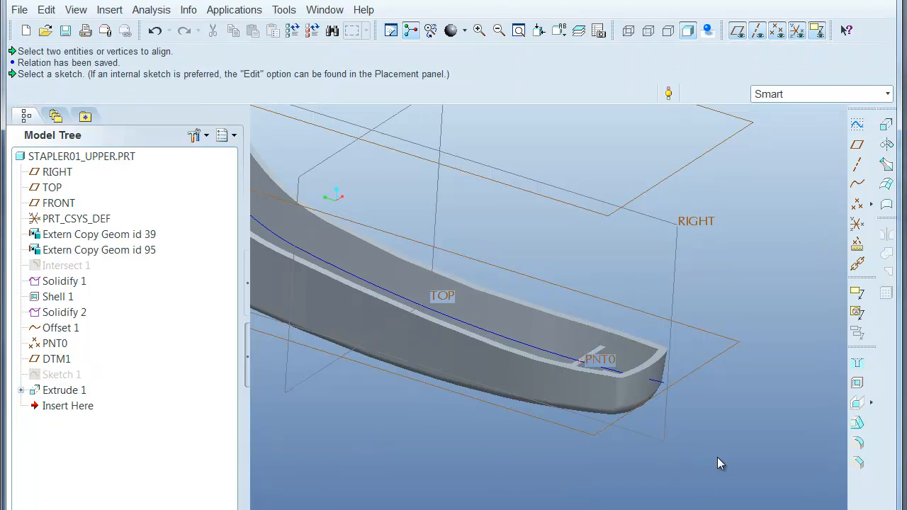
# - Group the features from PNT0 through Extrude 1, including DTM1 and Sketch 1
pyautogui.click(68, 391)
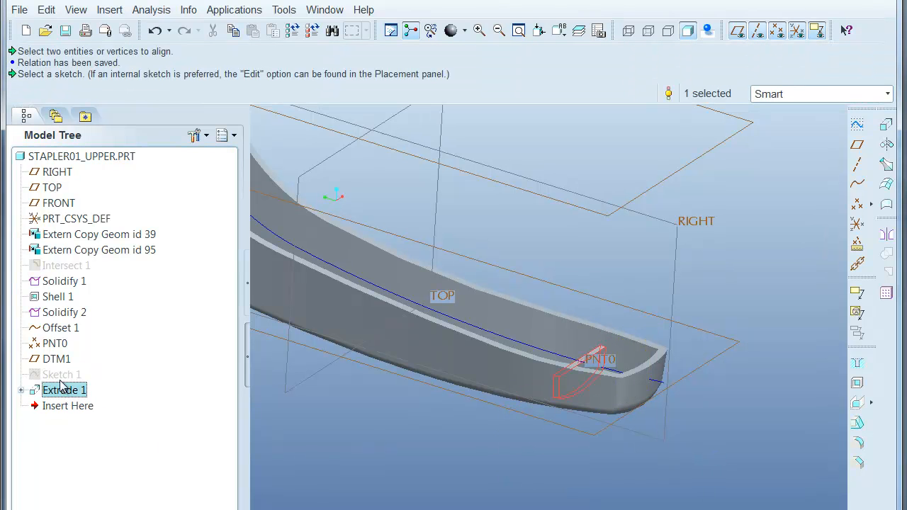
pyautogui.keyDown('shift'); pyautogui.click(56, 345); pyautogui.keyUp('shift')
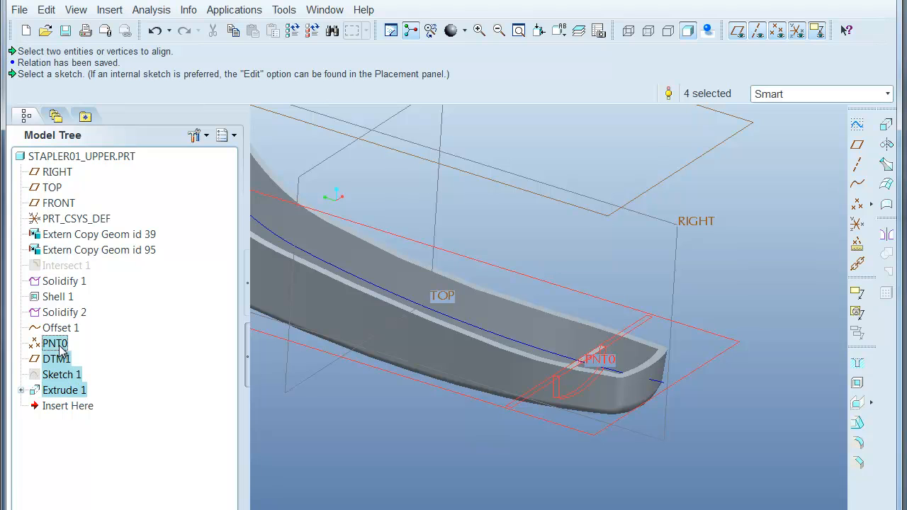
pyautogui.rightClick(58, 398)
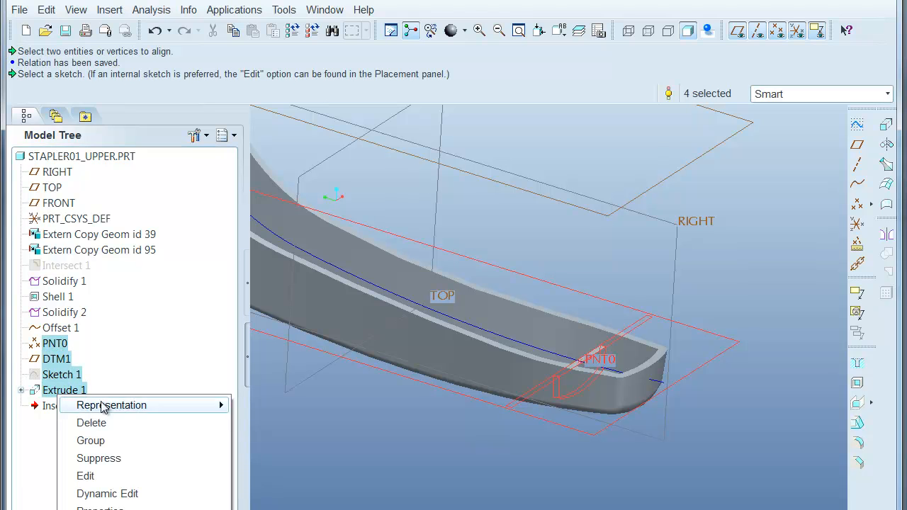
pyautogui.click(111, 439)
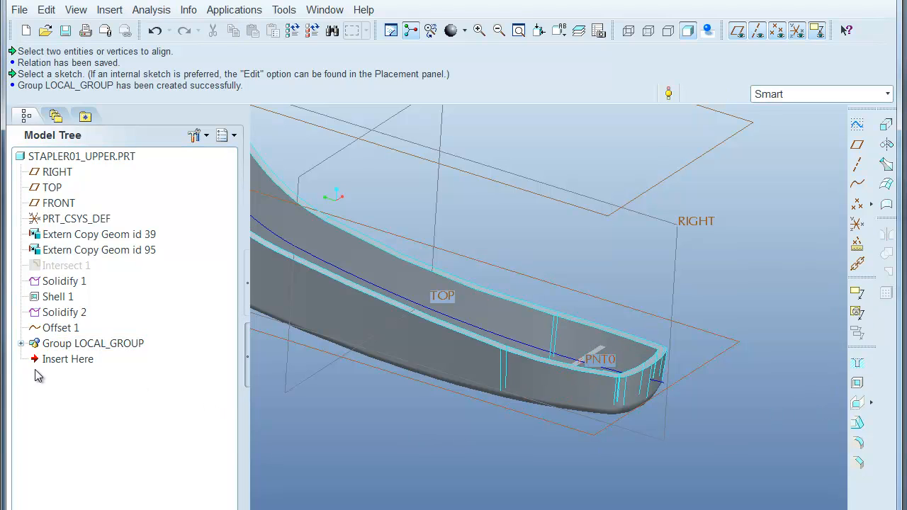
# - Start a dimension pattern of the LOCAL_GROUP, varying the datum point's offset dimension by an increment of -1.7
pyautogui.click(51, 345)
pyautogui.rightClick(51, 345)
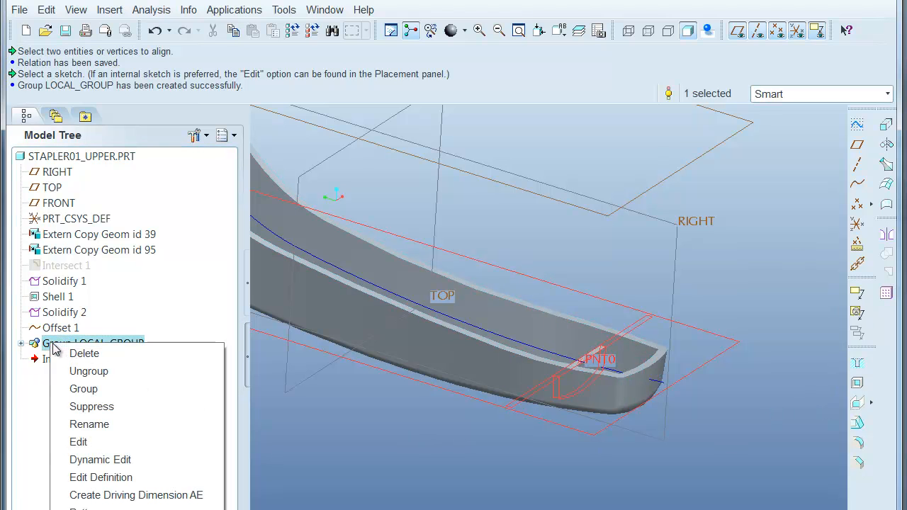
pyautogui.click(127, 505)
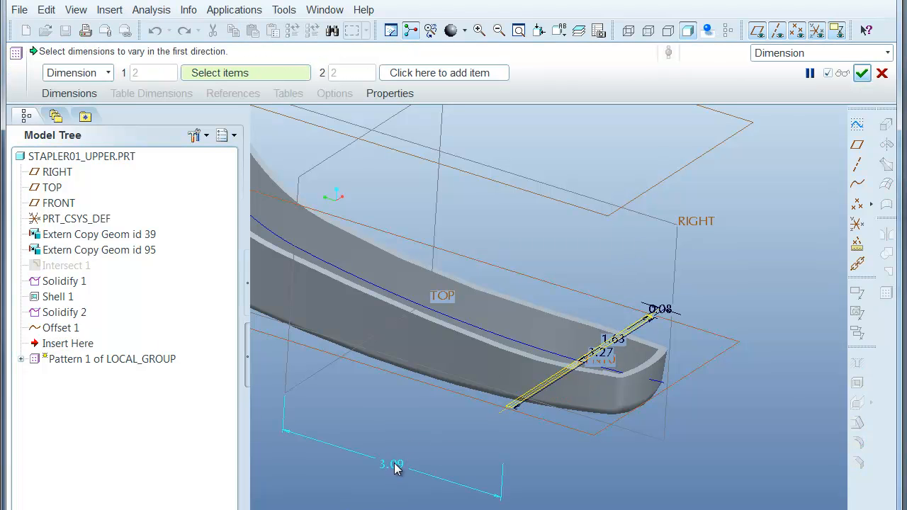
pyautogui.click(394, 467)
pyautogui.write('-')
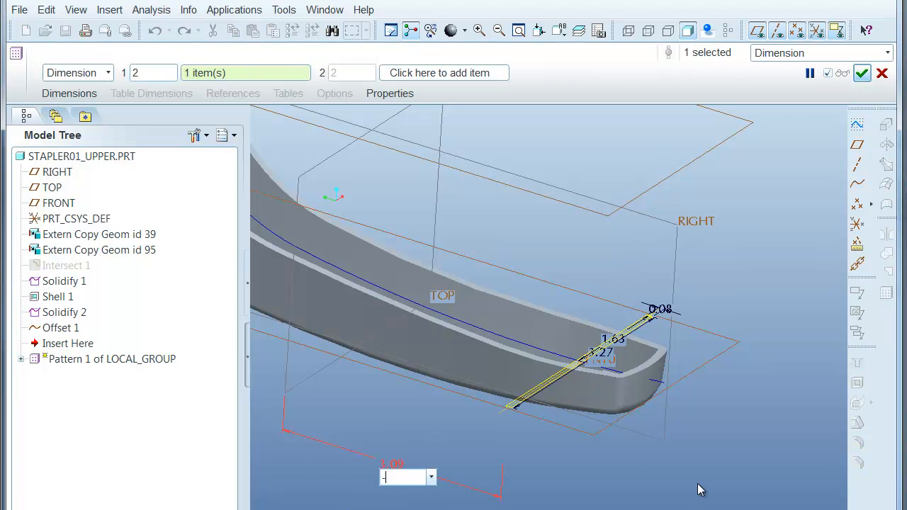
pyautogui.write('1.7')
pyautogui.press('Return')
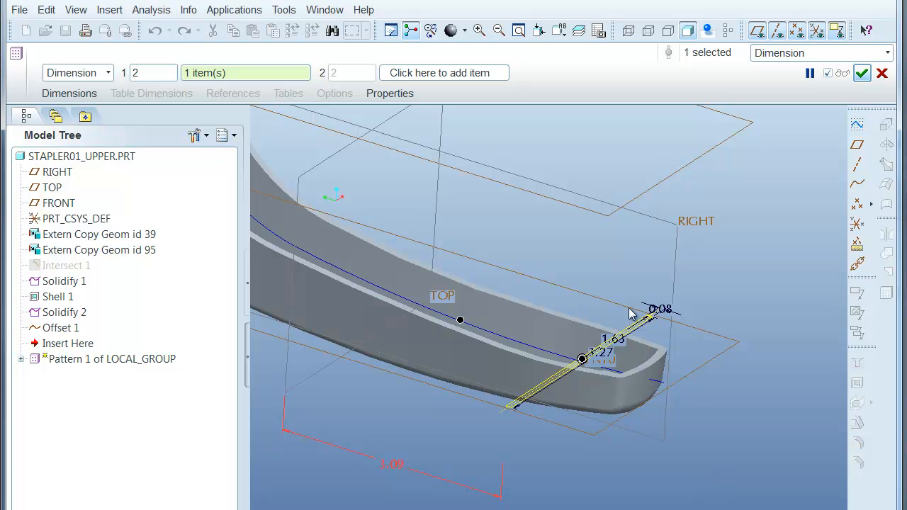
# - Set the pattern to 5 members in the first direction and complete it
pyautogui.write('5')
pyautogui.scroll(3, 809, 113)
pyautogui.keyDown('shift'); pyautogui.moveTo(482, 302); pyautogui.dragTo(485, 459, button='middle'); pyautogui.keyUp('shift')
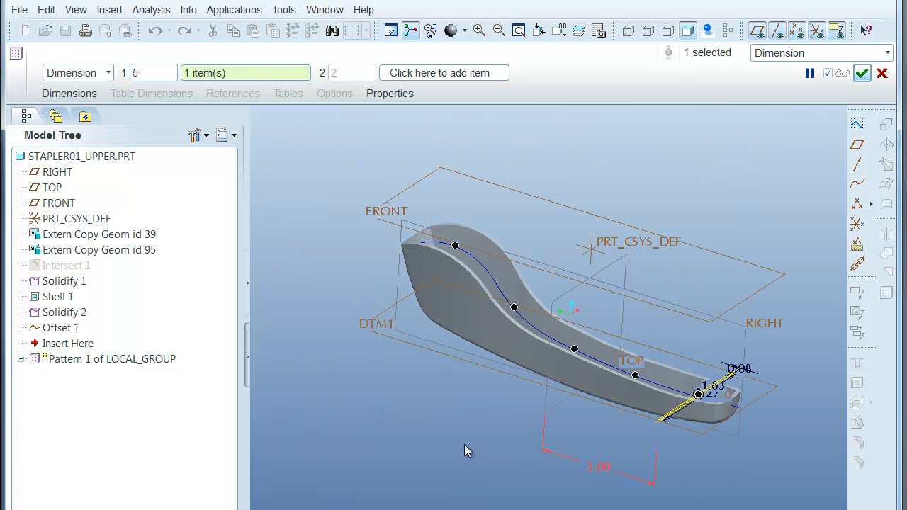
pyautogui.middleClick(464, 444)
pyautogui.click(533, 430)
pyautogui.moveTo(532, 429)
pyautogui.mouseDown(button='middle')
pyautogui.moveTo(550, 464)
pyautogui.moveTo(550, 451)
pyautogui.moveTo(587, 441)
pyautogui.mouseUp(button='middle')
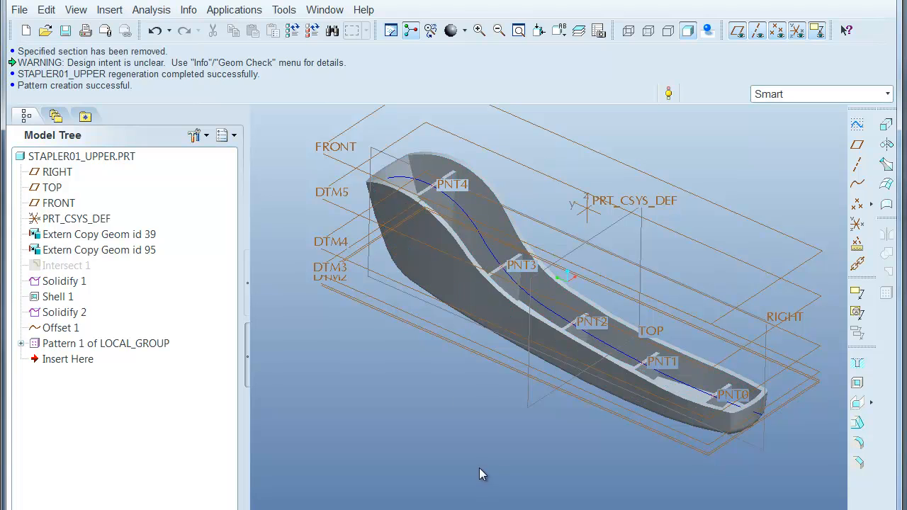
# - Close the STAPLER01_UPPER, STAPLER02_LOWER and STAPLER00 part windows to return to the STAPLER.ASM assembly
pyautogui.moveTo(417, 363)
pyautogui.mouseDown(button='middle')
pyautogui.moveTo(468, 413)
pyautogui.moveTo(449, 376)
pyautogui.moveTo(449, 211)
pyautogui.moveTo(545, 288)
pyautogui.moveTo(531, 296)
pyautogui.moveTo(519, 269)
pyautogui.moveTo(532, 293)
pyautogui.moveTo(546, 283)
pyautogui.mouseUp(button='middle')
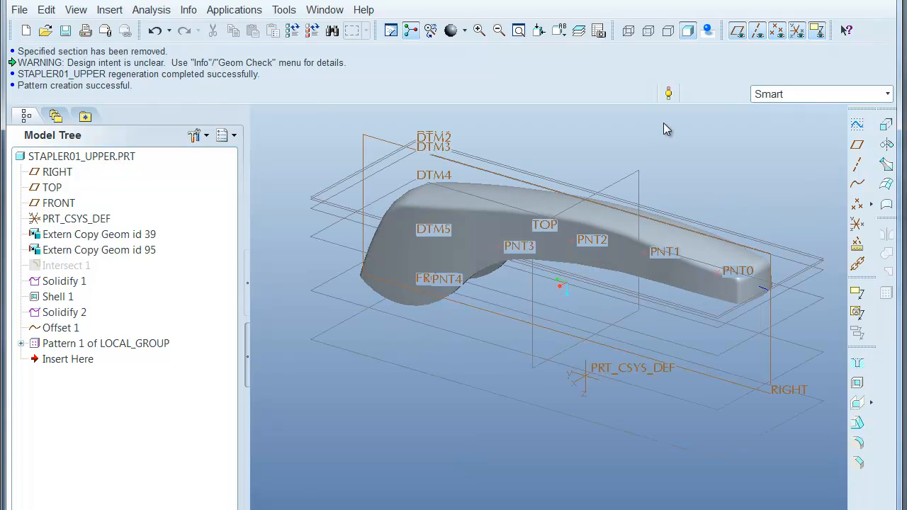
pyautogui.keyDown('shift'); pyautogui.moveTo(766, 125); pyautogui.dragTo(749, 137, button='middle'); pyautogui.keyUp('shift')
pyautogui.click(325, 10)
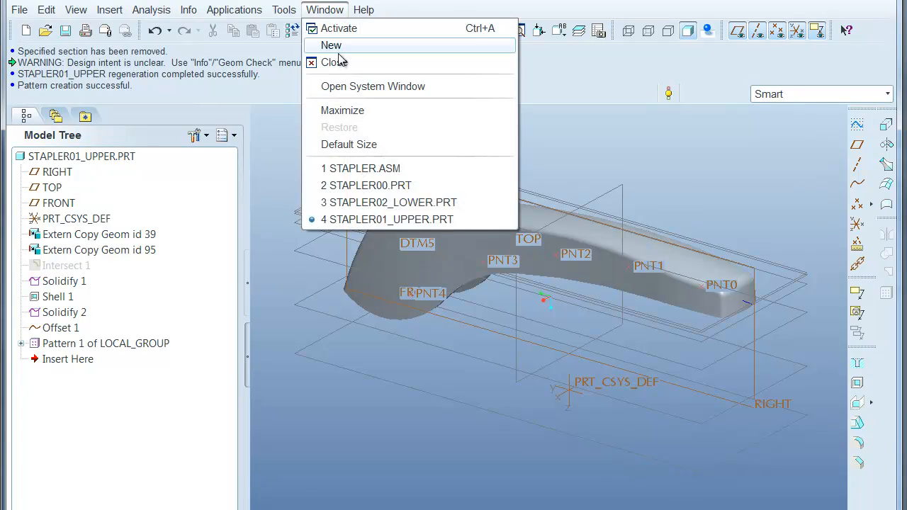
pyautogui.click(333, 62)
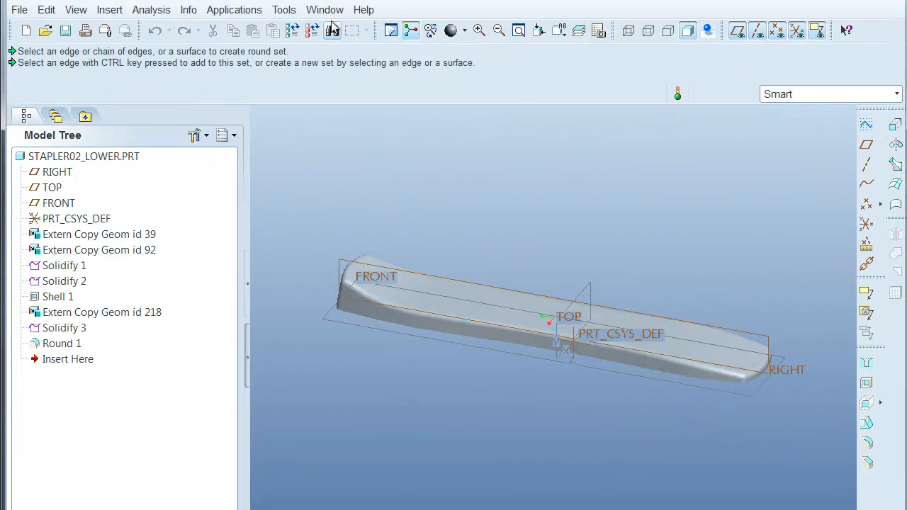
pyautogui.click(324, 9)
pyautogui.click(333, 61)
pyautogui.click(325, 9)
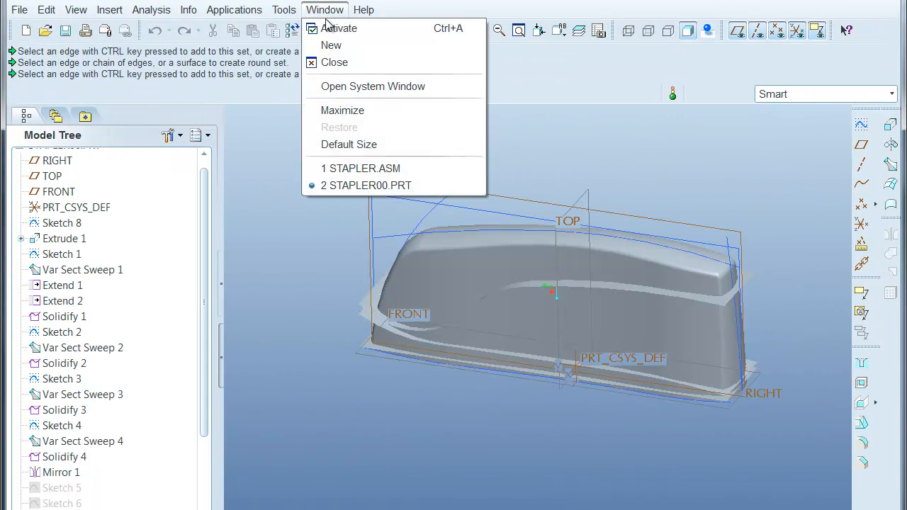
pyautogui.click(333, 63)
# - Open the suppressed-looking skeleton part STAPLER00.PRT from the assembly in its own window
pyautogui.moveTo(416, 214)
pyautogui.mouseDown(button='middle')
pyautogui.moveTo(595, 205)
pyautogui.moveTo(677, 216)
pyautogui.moveTo(706, 188)
pyautogui.mouseUp(button='middle')
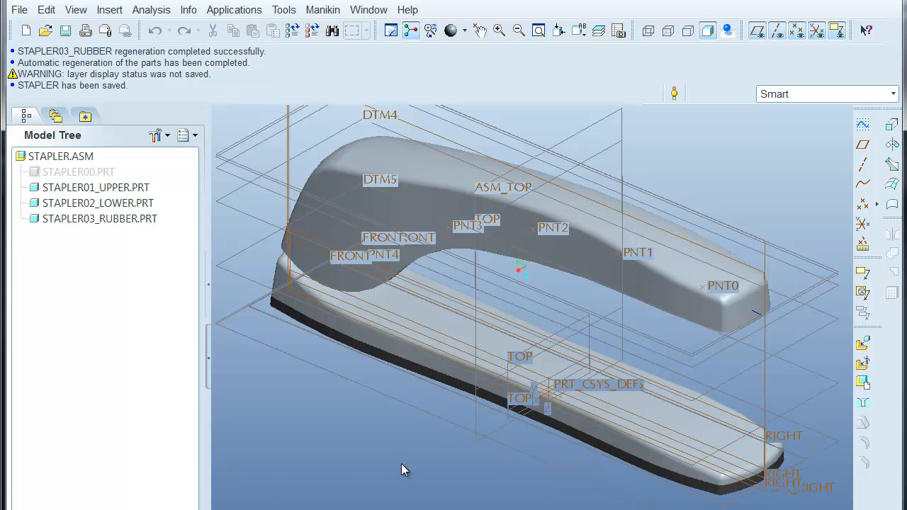
pyautogui.rightClick(71, 173)
pyautogui.click(107, 218)
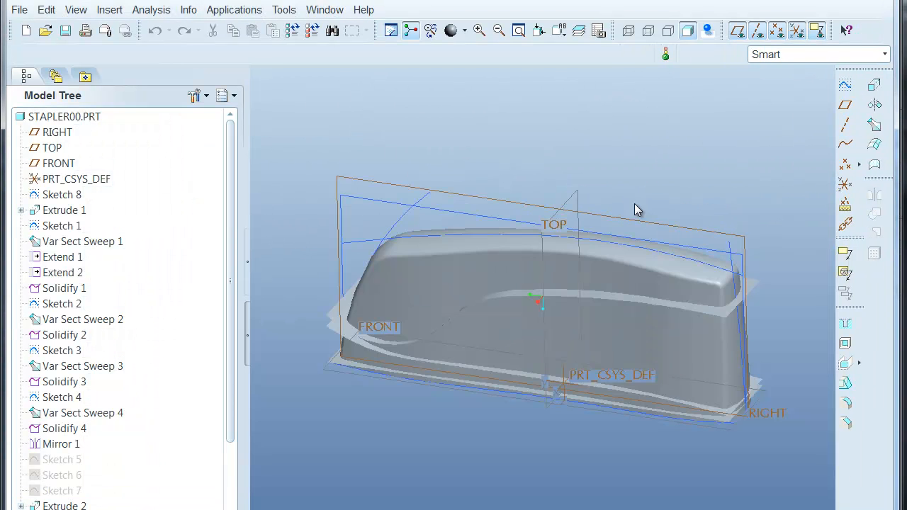
pyautogui.scroll(2, 639, 178)
pyautogui.moveTo(639, 177); pyautogui.dragTo(692, 159, button='middle')
pyautogui.scroll(-3, 638, 157)
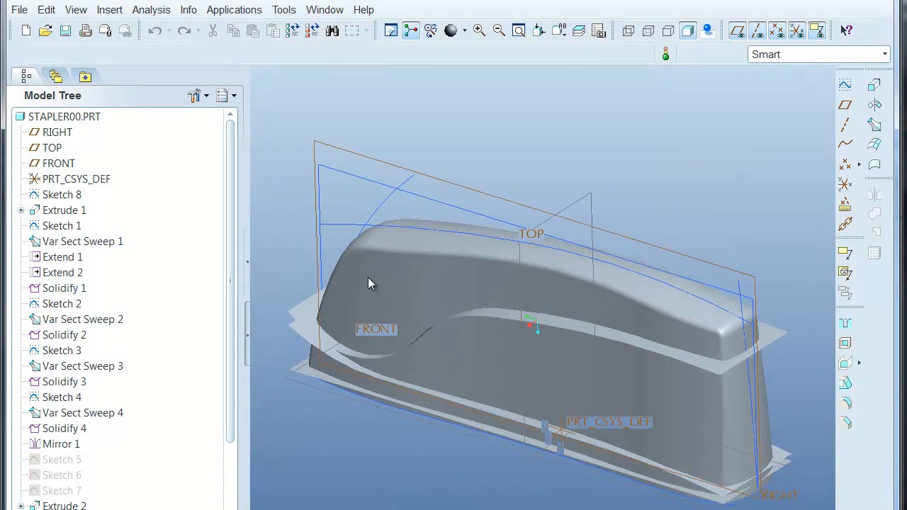
# - Try setting the depth of Extrude 1 to 2, regenerating the part and accepting the result
pyautogui.click(57, 196)
pyautogui.click(57, 211)
pyautogui.rightClick(52, 211)
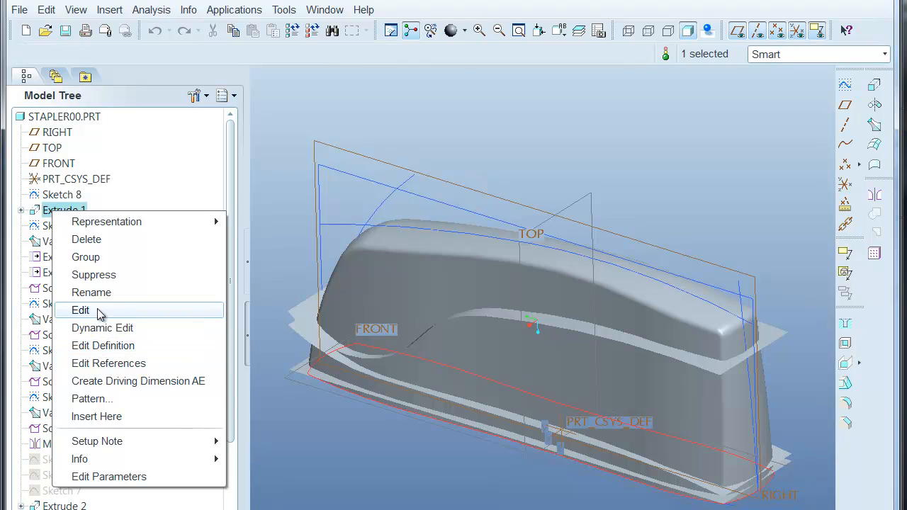
pyautogui.click(98, 312)
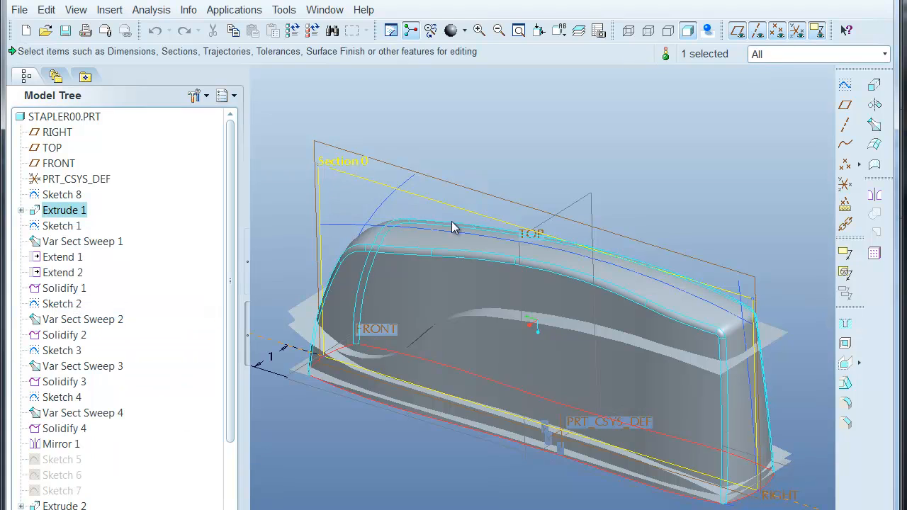
pyautogui.doubleClick(273, 362)
pyautogui.write('2')
pyautogui.press('Return')
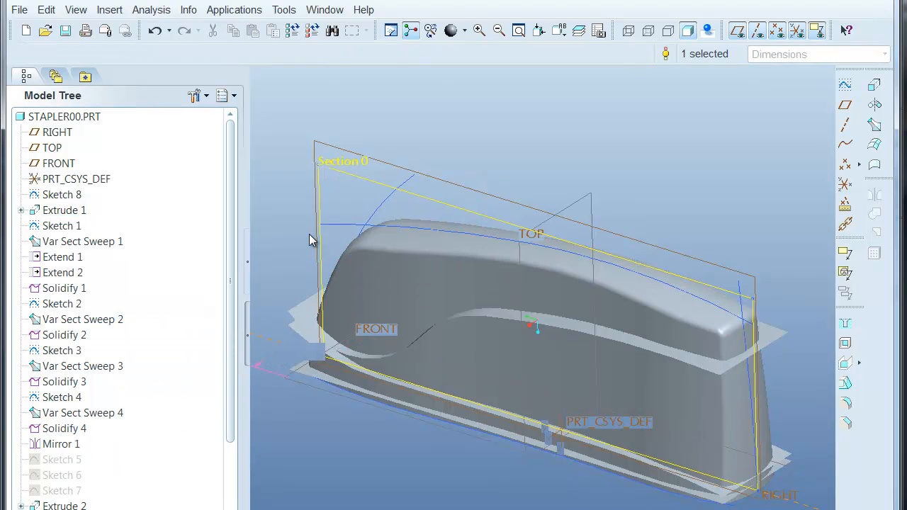
pyautogui.click(291, 30)
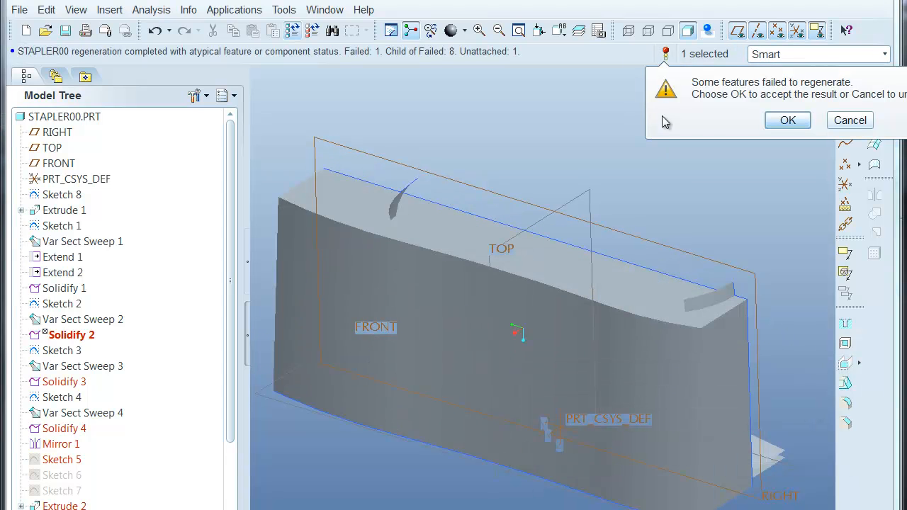
pyautogui.click(787, 120)
# - Add a real-number parameter named width to STAPLER00.PRT
pyautogui.moveTo(694, 142); pyautogui.dragTo(812, 239, button='middle')
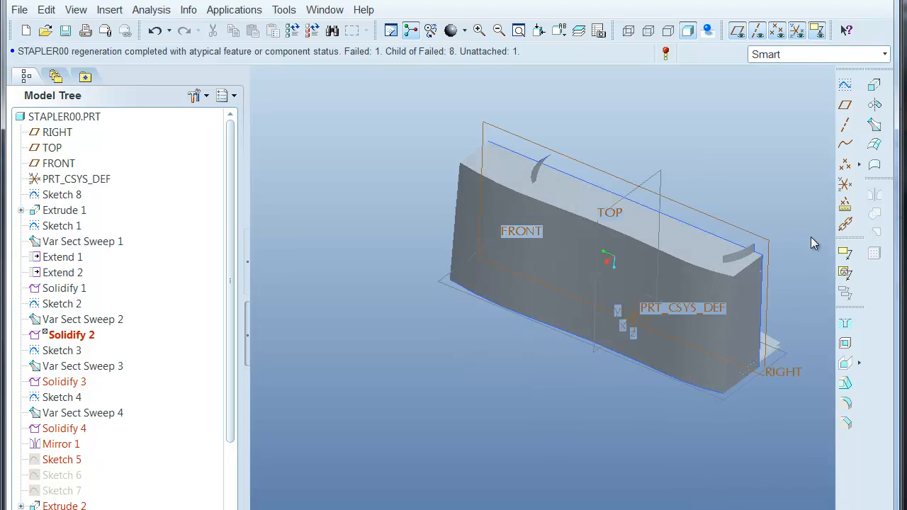
pyautogui.scroll(5, 755, 289)
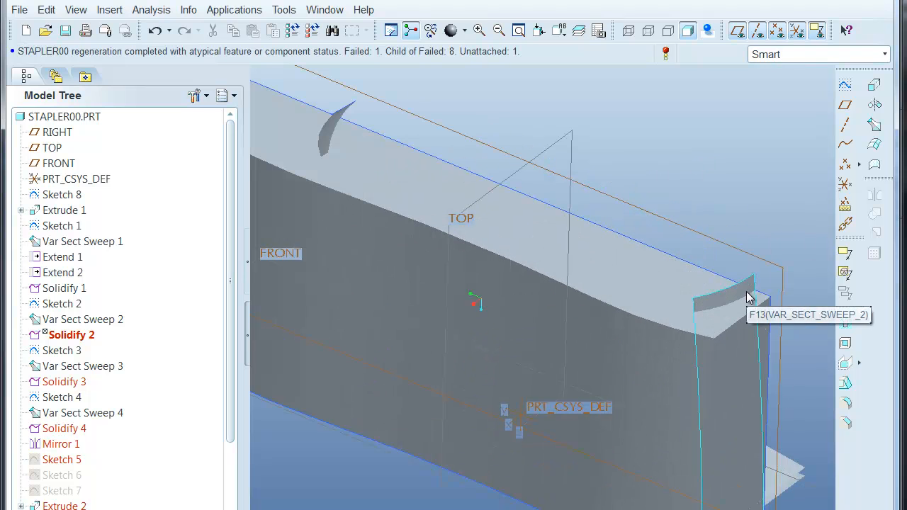
pyautogui.click(284, 10)
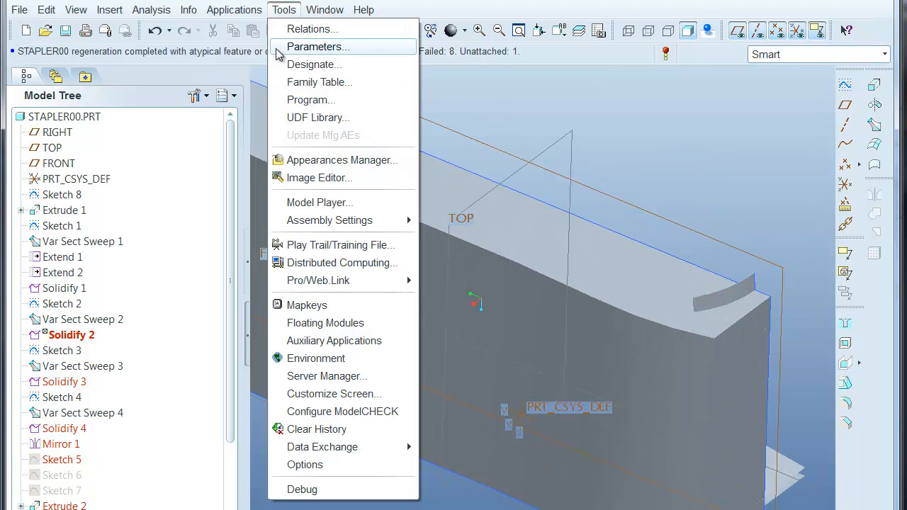
pyautogui.click(316, 47)
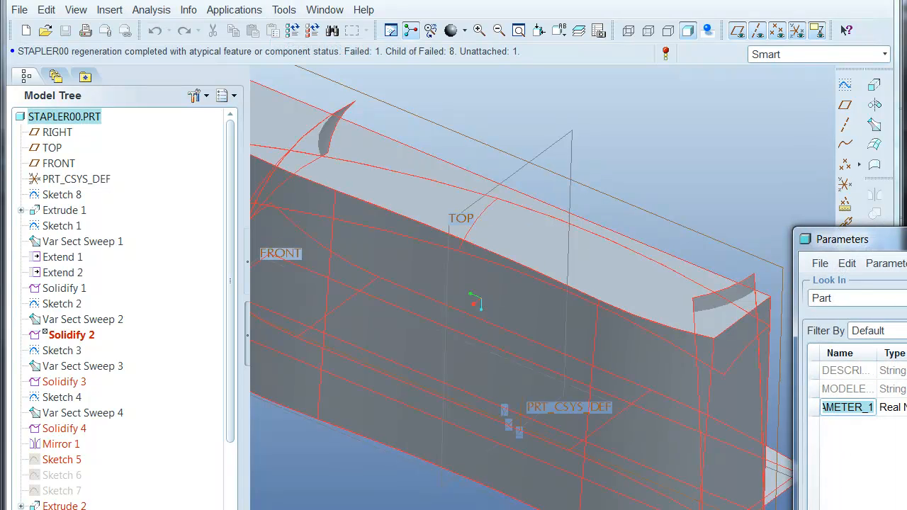
pyautogui.write('width')
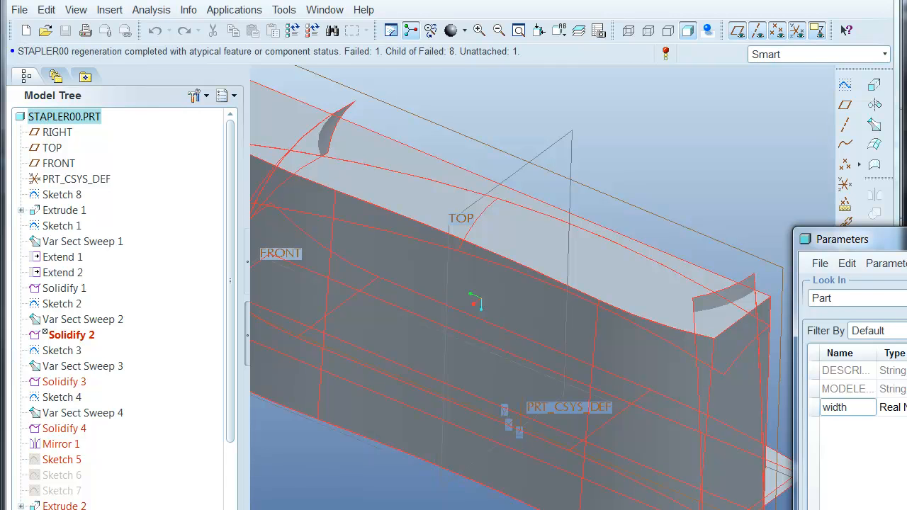
pyautogui.press('Return')
pyautogui.press('Return')
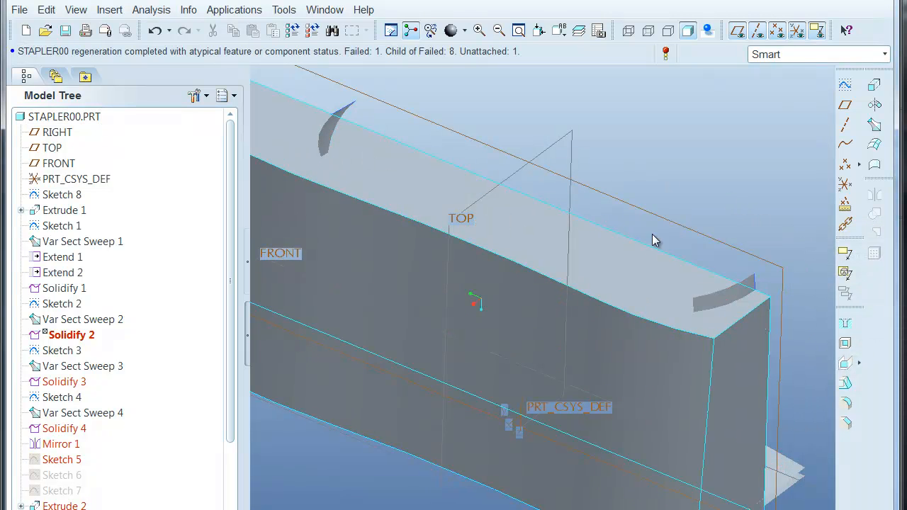
# - Drive the 1.00 width dimension of Var Sect Sweep 2 with the relation width/2 and regenerate the part
pyautogui.doubleClick(724, 297)
pyautogui.scroll(3, 724, 296)
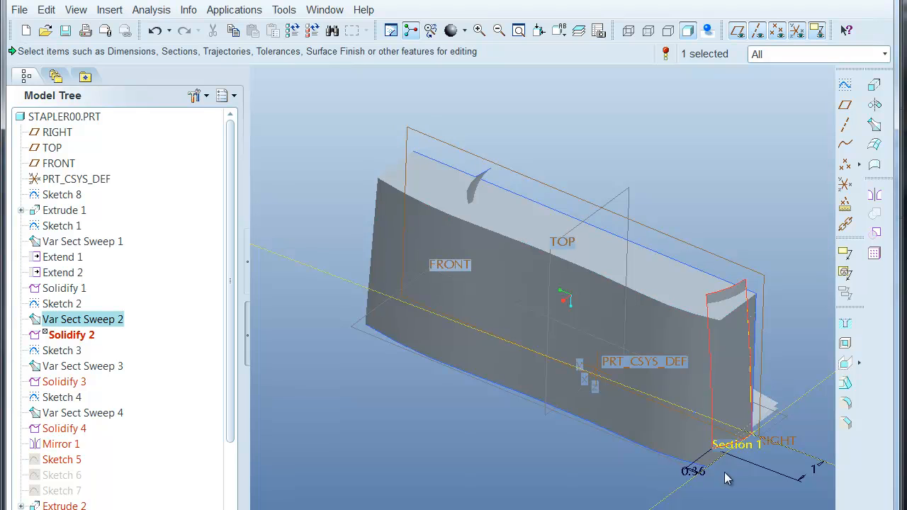
pyautogui.doubleClick(813, 470)
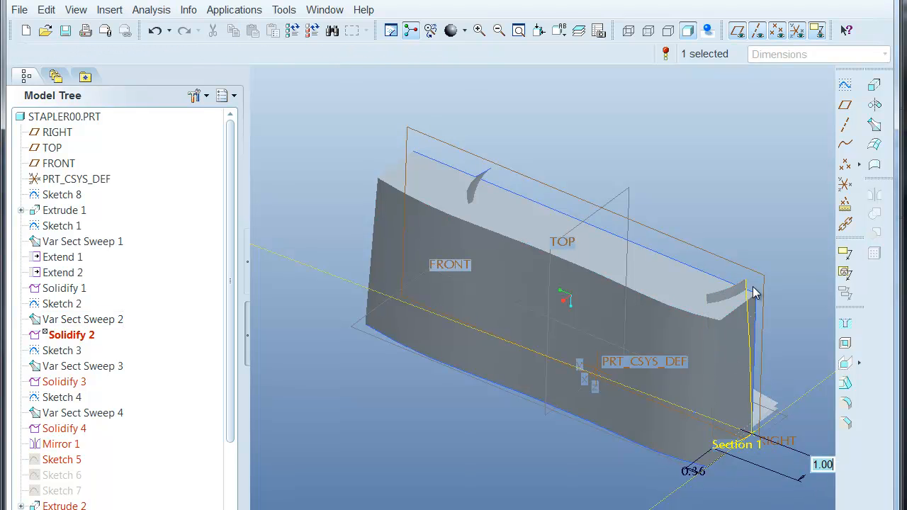
pyautogui.write('width/2')
pyautogui.press('Return')
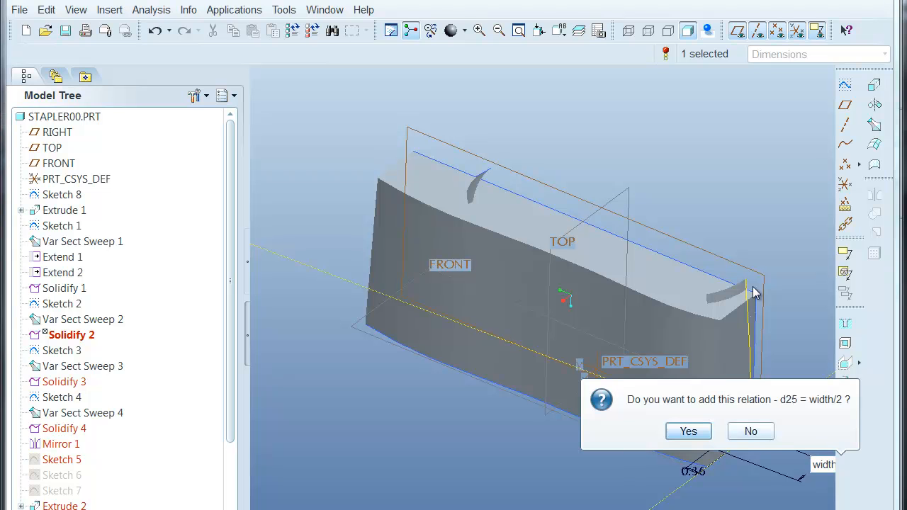
pyautogui.click(688, 431)
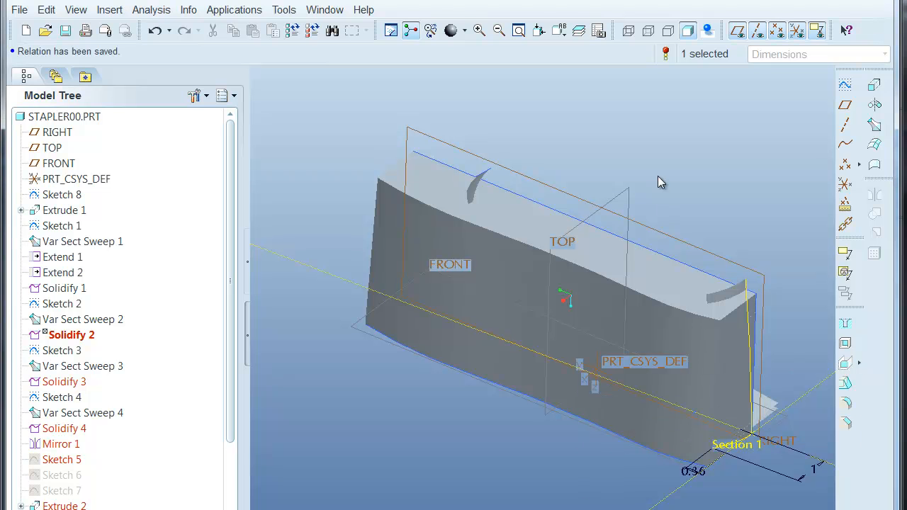
pyautogui.click(658, 183)
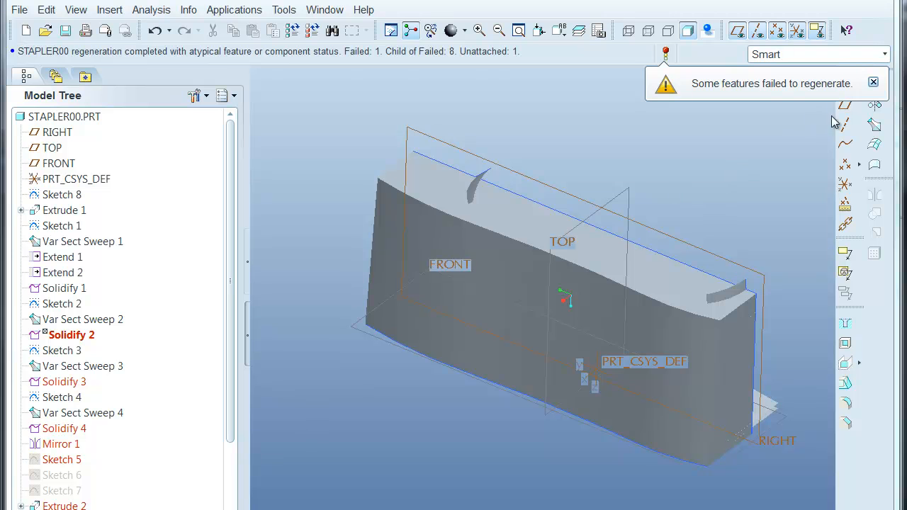
pyautogui.click(873, 82)
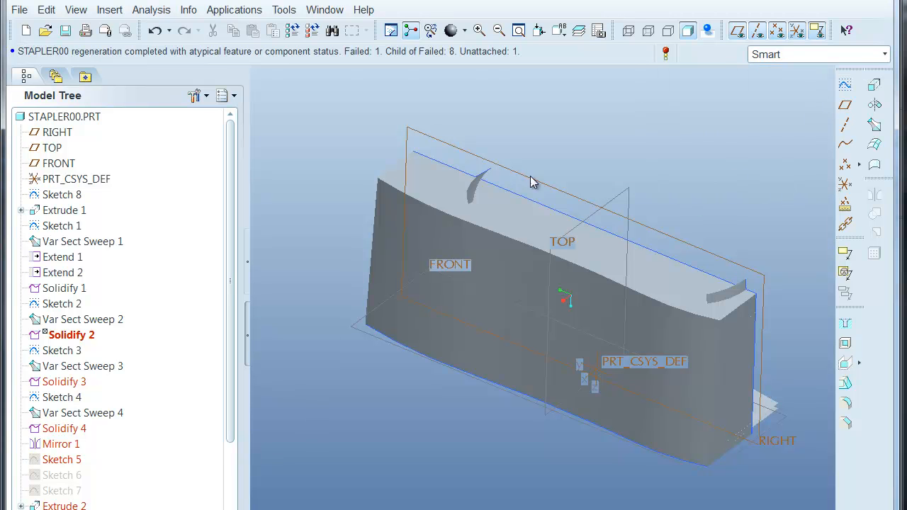
# - Drive the width dimension of the curved sweep surface at the block's opposite end with the relation width/2 and regenerate
pyautogui.doubleClick(473, 190)
pyautogui.doubleClick(436, 105)
pyautogui.write('width')
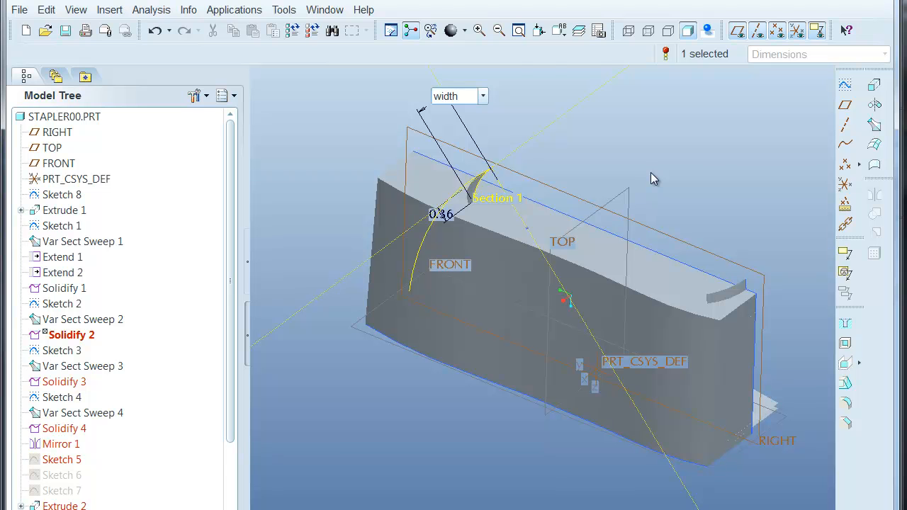
pyautogui.write('/2')
pyautogui.press('Return')
pyautogui.click(556, 163)
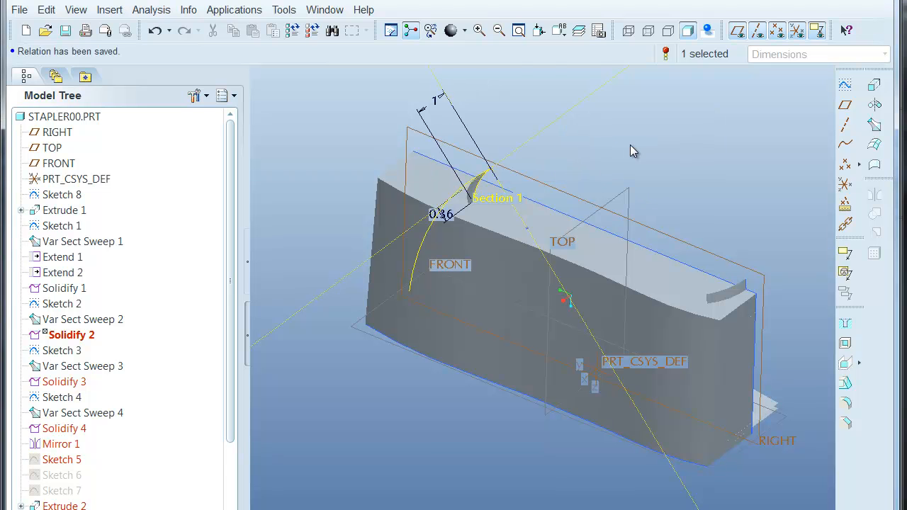
pyautogui.hotkey('ctrl', 'g')
# - Drive the depth of Extrude 1 with the relation width/2
pyautogui.doubleClick(400, 287)
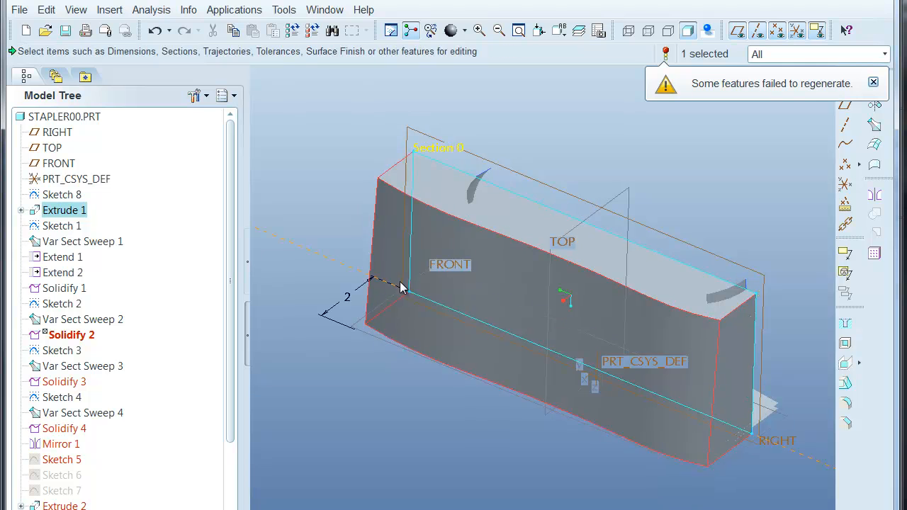
pyautogui.click(345, 298)
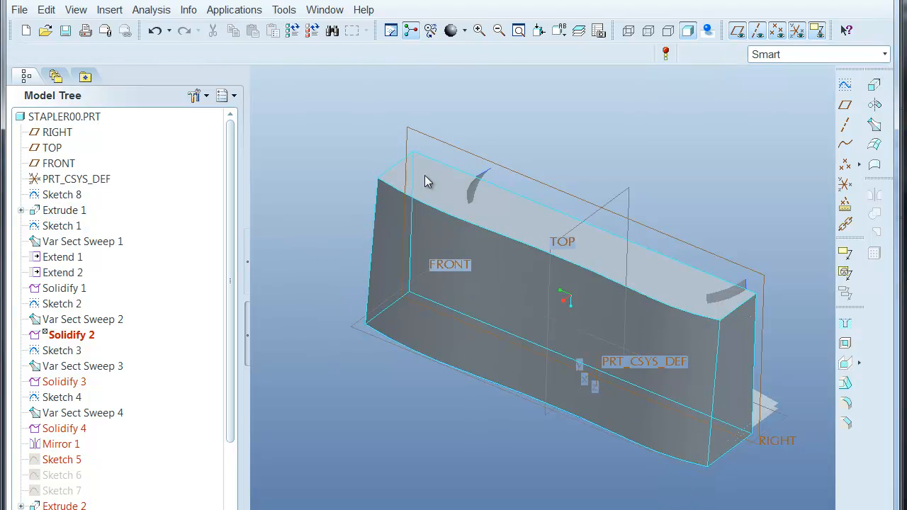
pyautogui.doubleClick(425, 181)
pyautogui.doubleClick(348, 301)
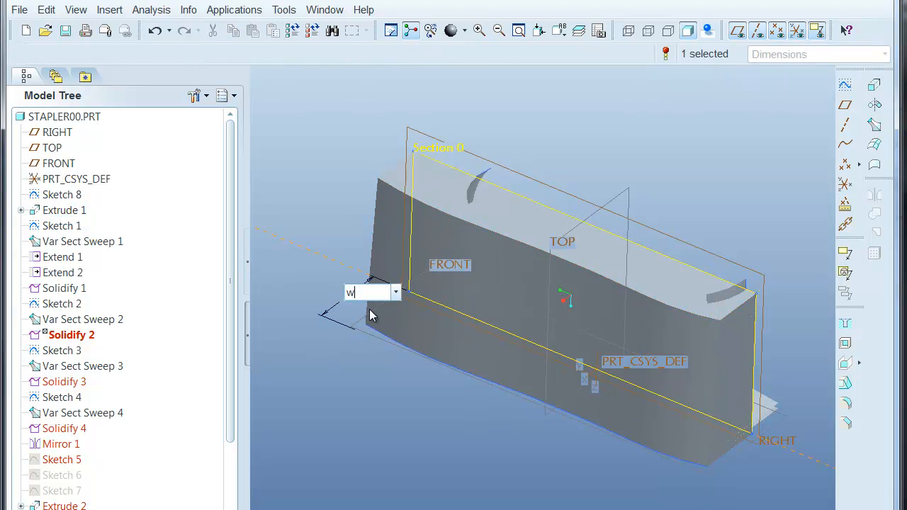
pyautogui.write('width/2')
pyautogui.press('Return')
pyautogui.click(468, 359)
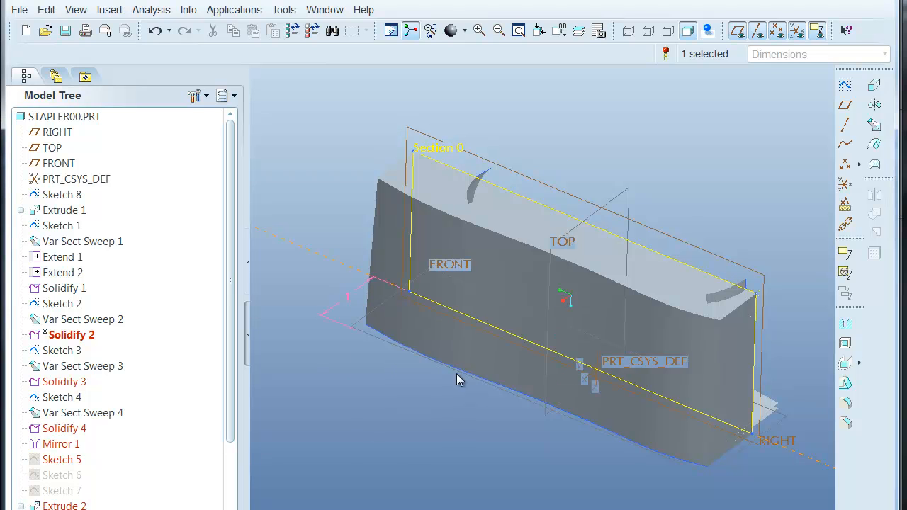
# - Regenerate the part, drive the 2 width dimension of Extrude 2 with the relation width, and regenerate again
pyautogui.click(353, 438)
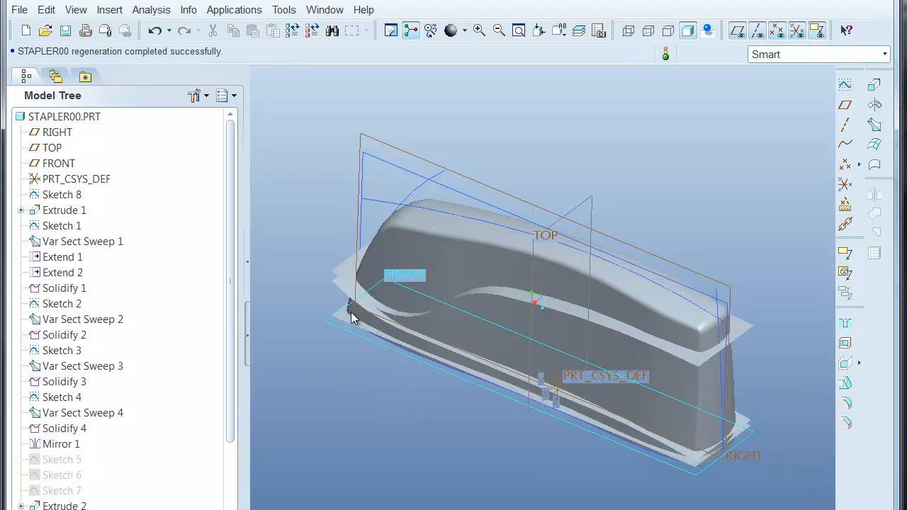
pyautogui.moveTo(229, 314); pyautogui.dragTo(234, 480)
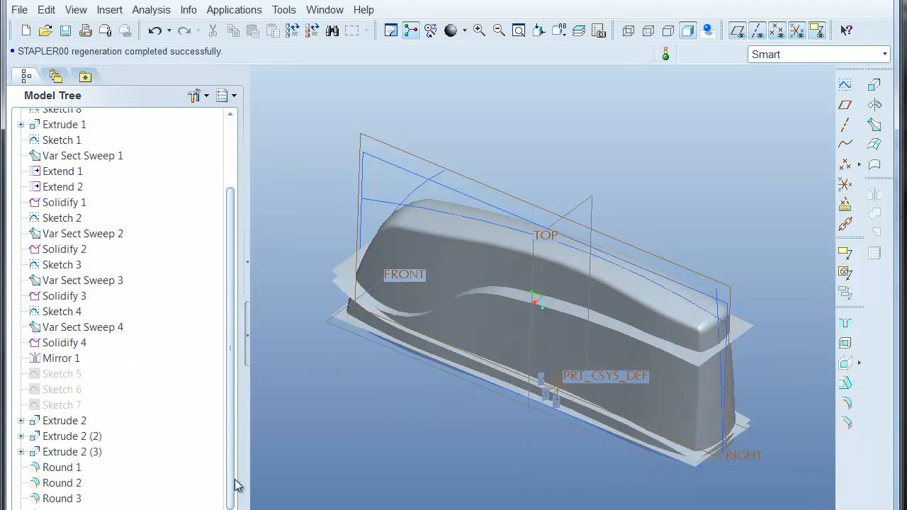
pyautogui.click(53, 423)
pyautogui.rightClick(52, 422)
pyautogui.click(83, 509)
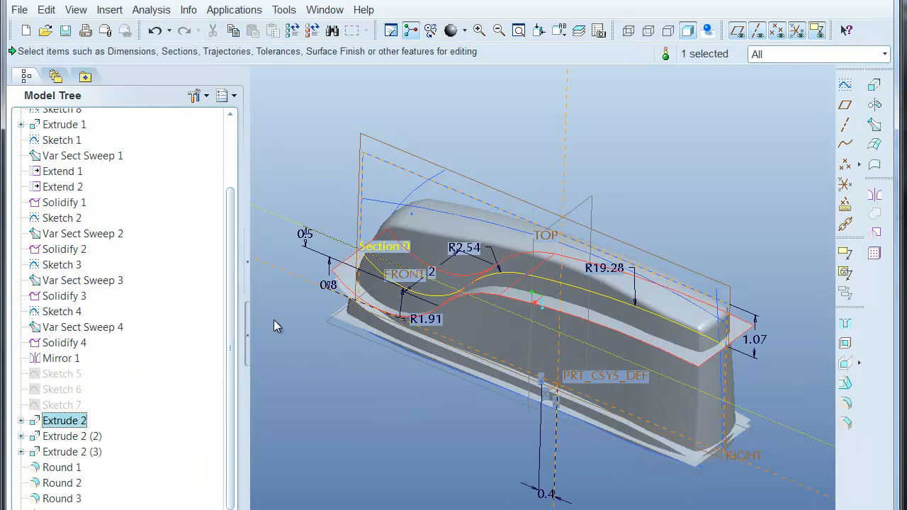
pyautogui.moveTo(773, 365); pyautogui.dragTo(487, 413, button='middle')
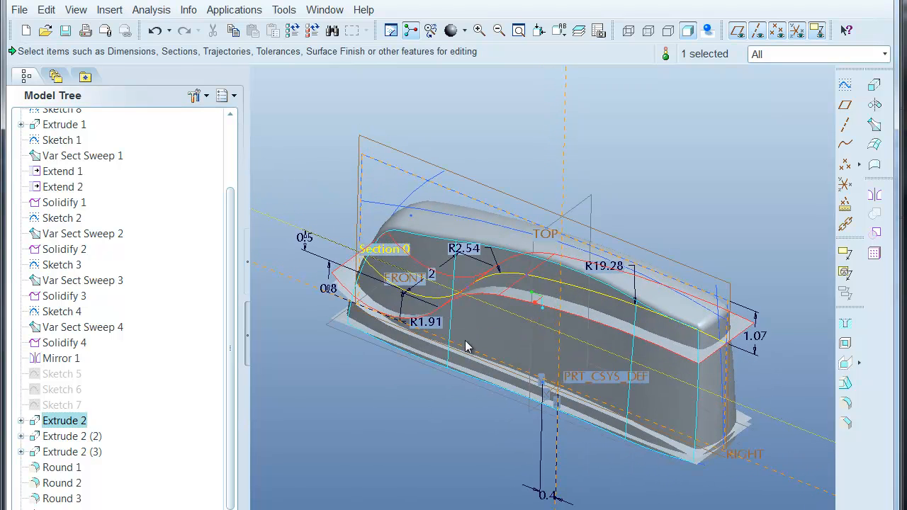
pyautogui.doubleClick(431, 276)
pyautogui.write('width')
pyautogui.press('Return')
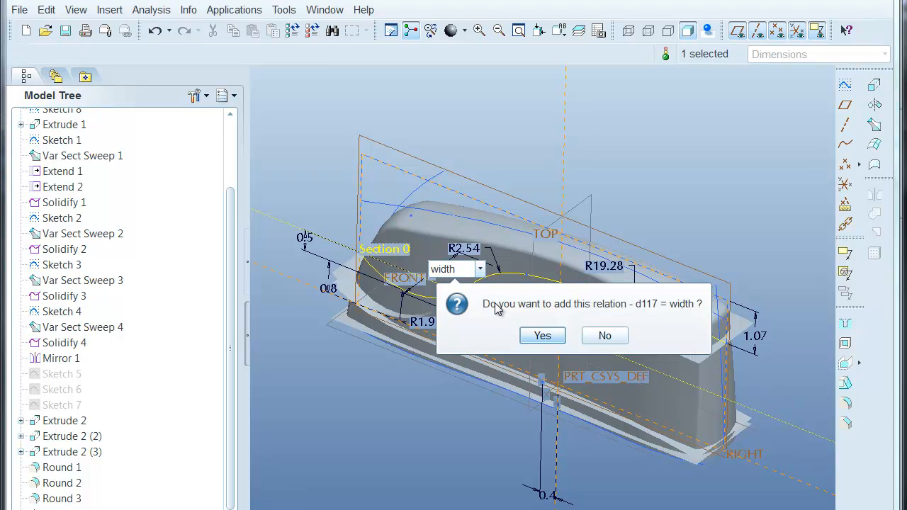
pyautogui.click(535, 337)
pyautogui.hotkey('ctrl', 'g')
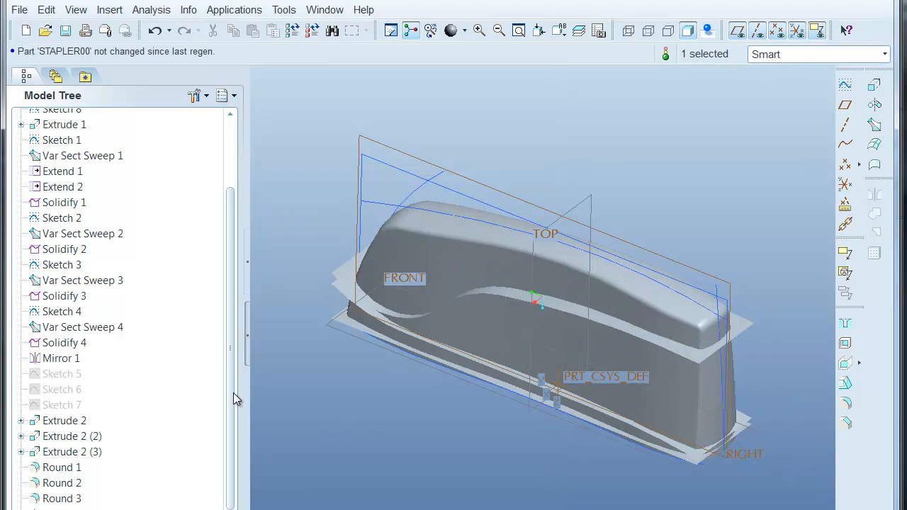
# - Drive the extrusion width dimension of Extrude 2 (2) with the relation width
pyautogui.rightClick(60, 438)
pyautogui.click(96, 509)
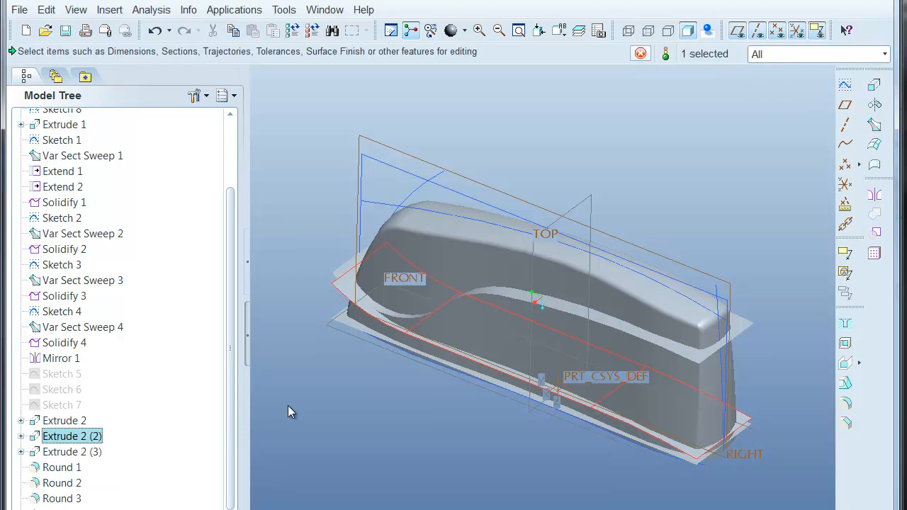
pyautogui.doubleClick(594, 370)
pyautogui.write('width')
pyautogui.press('Return')
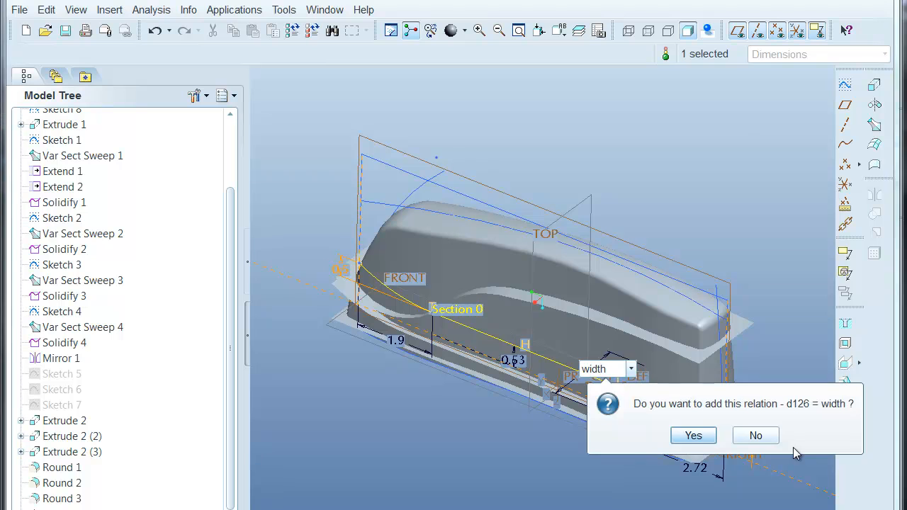
pyautogui.click(702, 438)
# - Drive the 2 width dimension of Extrude 2 (3) with the relation WIDTH and regenerate the part
pyautogui.moveTo(416, 431); pyautogui.dragTo(375, 387, button='middle')
pyautogui.rightClick(94, 458)
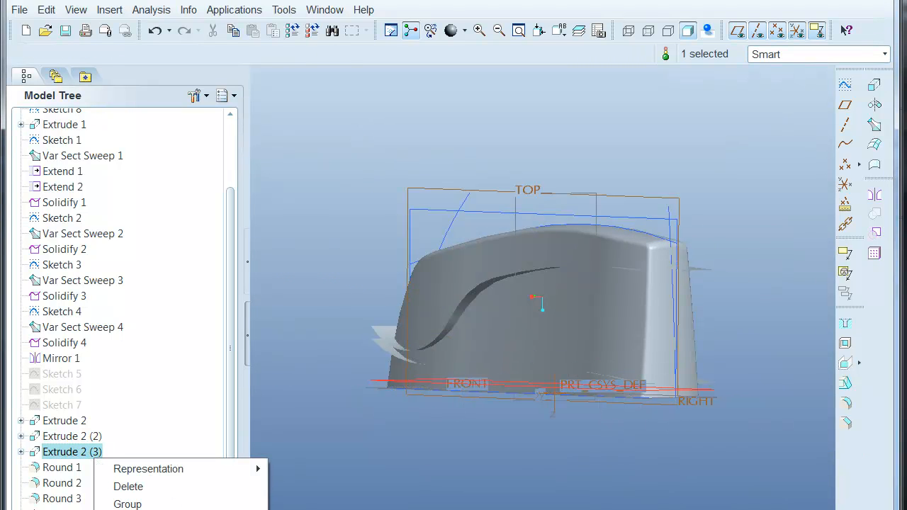
pyautogui.click(128, 508)
pyautogui.moveTo(334, 453); pyautogui.dragTo(439, 457, button='middle')
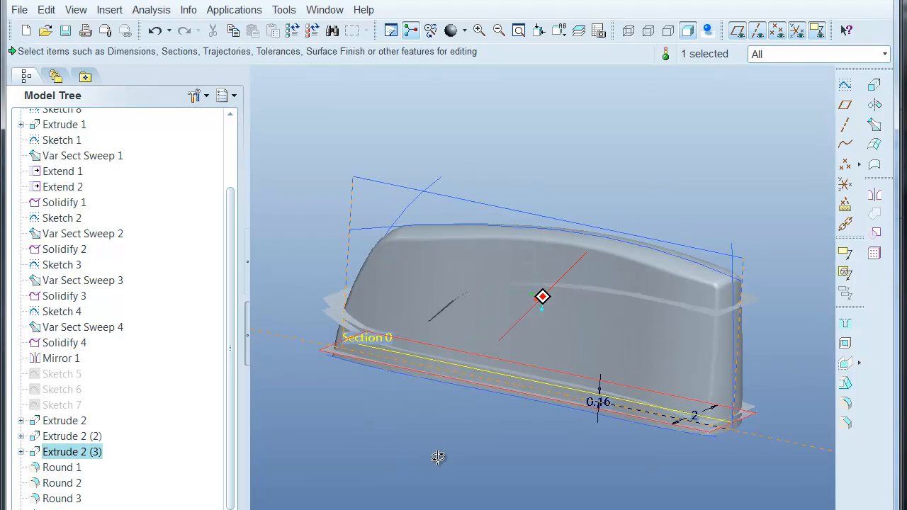
pyautogui.doubleClick(691, 421)
pyautogui.write('WIT')
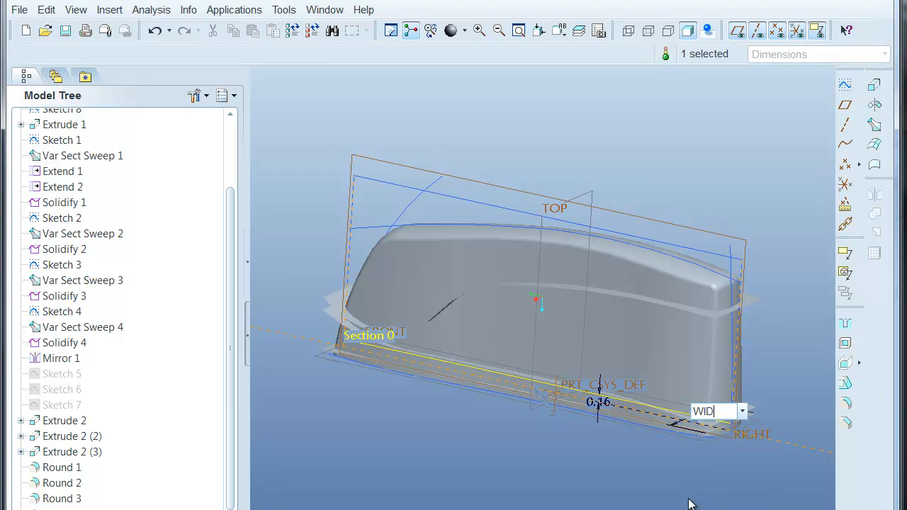
pyautogui.press('Return')
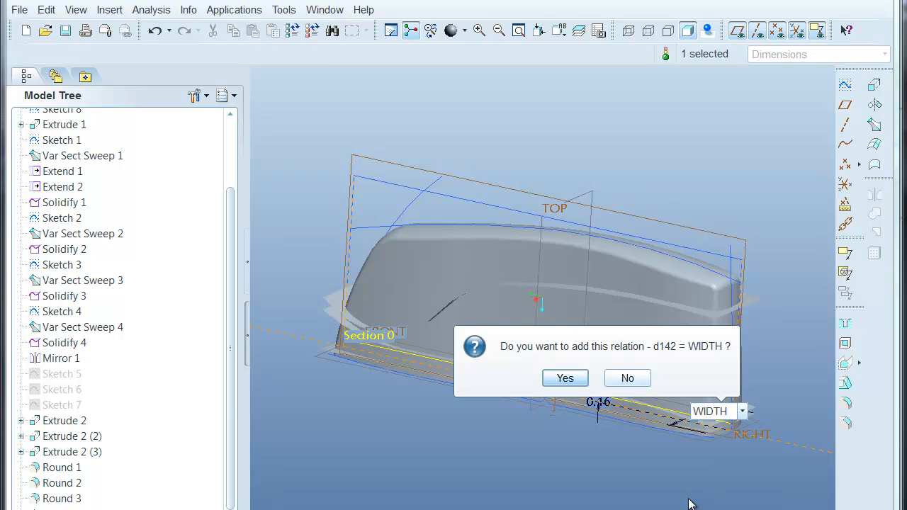
pyautogui.click(565, 379)
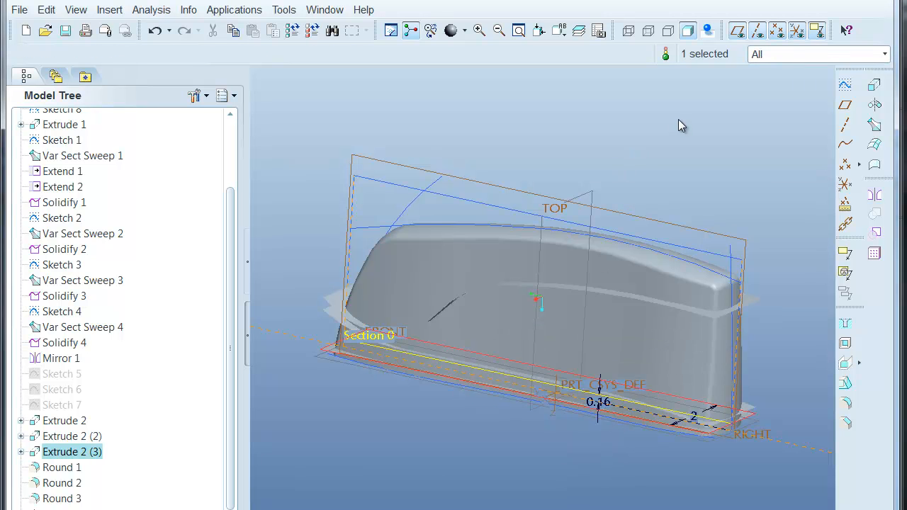
pyautogui.moveTo(541, 172)
pyautogui.mouseDown(button='middle')
pyautogui.moveTo(562, 191)
pyautogui.moveTo(544, 177)
pyautogui.mouseUp(button='middle')
pyautogui.click(536, 132)
pyautogui.moveTo(535, 132); pyautogui.dragTo(566, 133, button='middle')
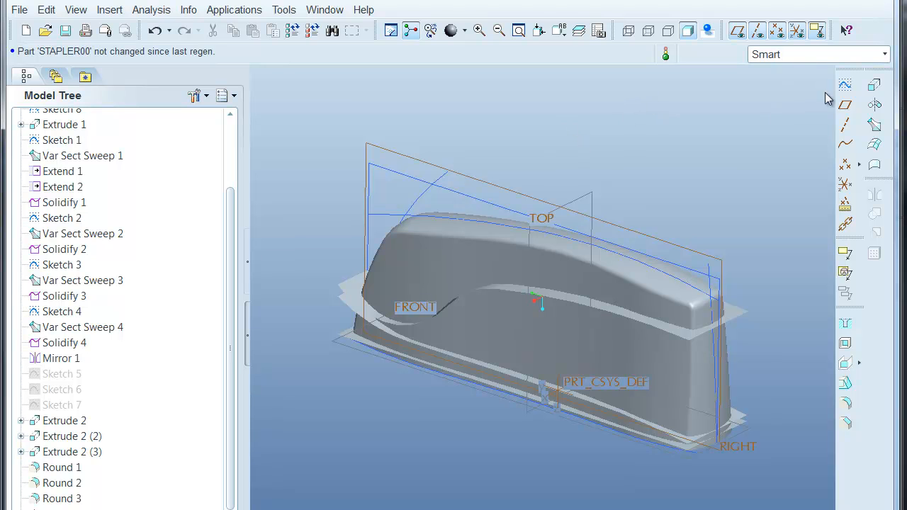
# - Change the value of the part's WIDTH parameter, regenerate STAPLER00, and accept the regeneration result
pyautogui.keyDown('shift'); pyautogui.moveTo(723, 133); pyautogui.dragTo(736, 149, button='middle'); pyautogui.keyUp('shift')
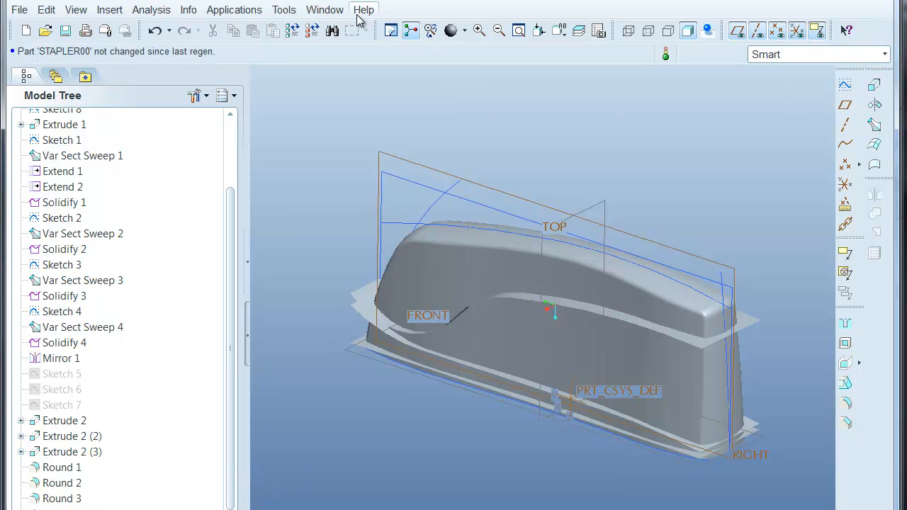
pyautogui.click(286, 12)
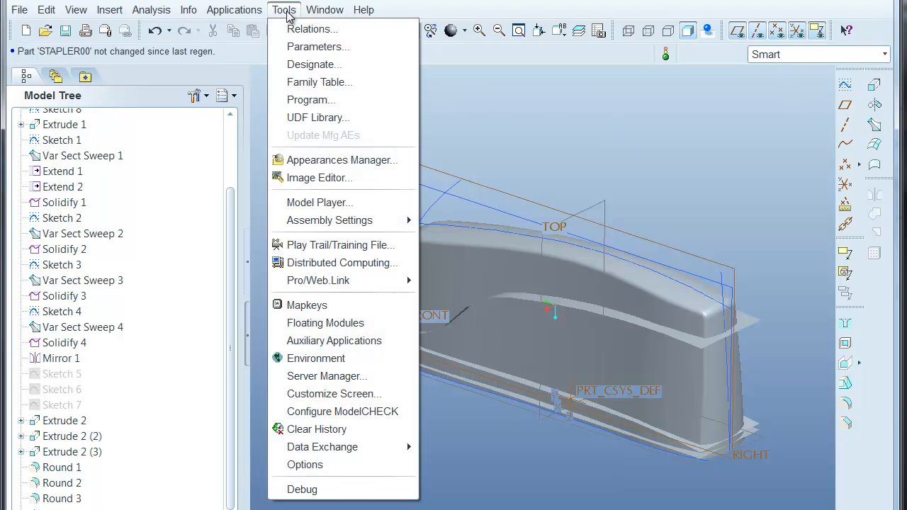
pyautogui.click(311, 47)
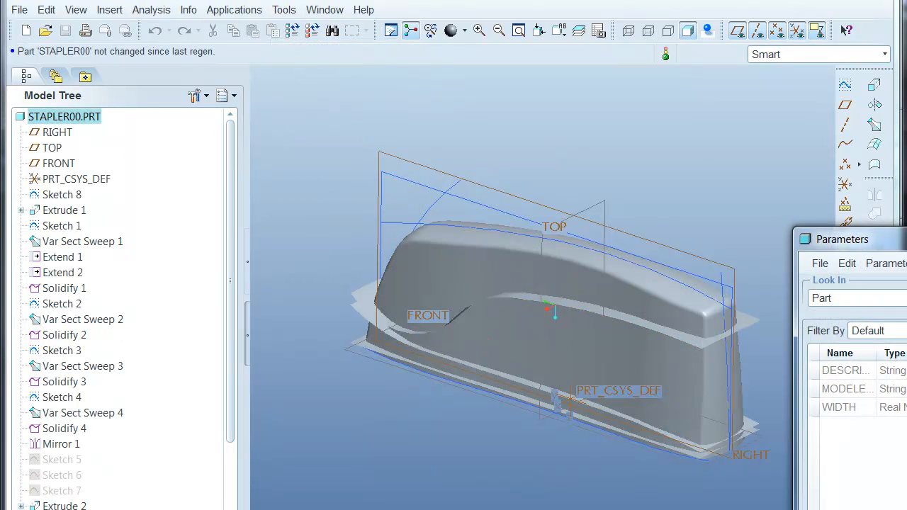
pyautogui.hotkey('ctrl', 'g')
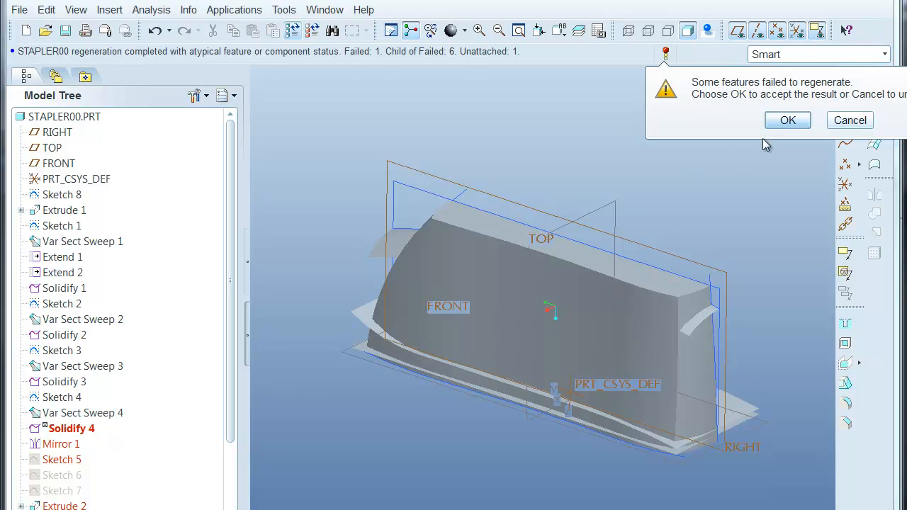
pyautogui.click(788, 120)
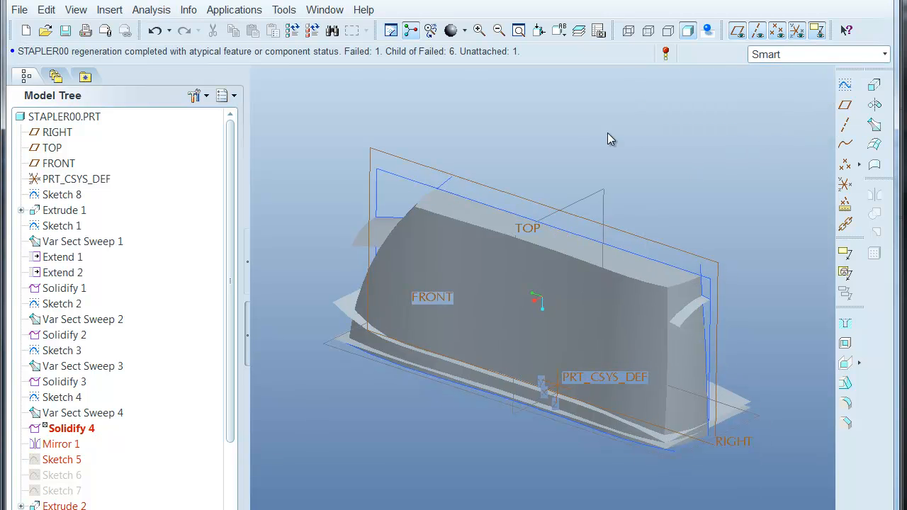
# - Drive the width dimension of Var Sect Sweep 4 with the relation WIDTH/2 and regenerate the part
pyautogui.doubleClick(363, 237)
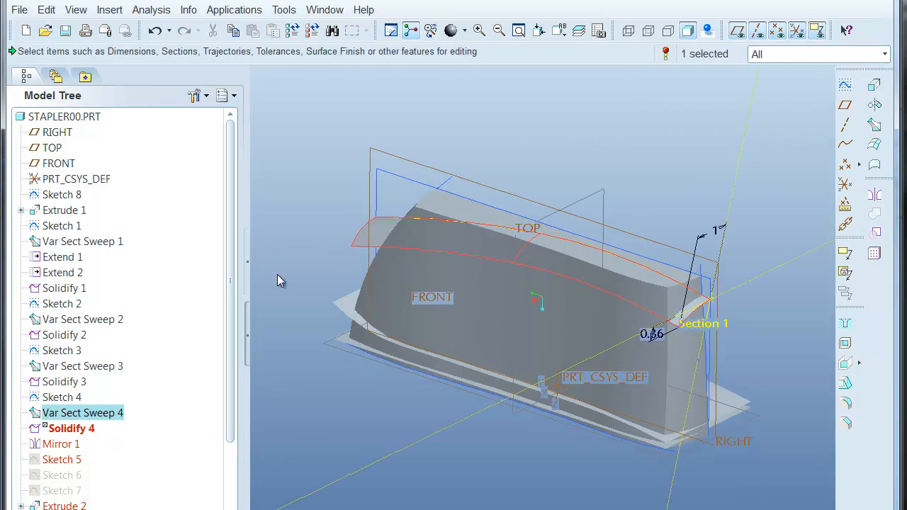
pyautogui.doubleClick(716, 231)
pyautogui.write('WI')
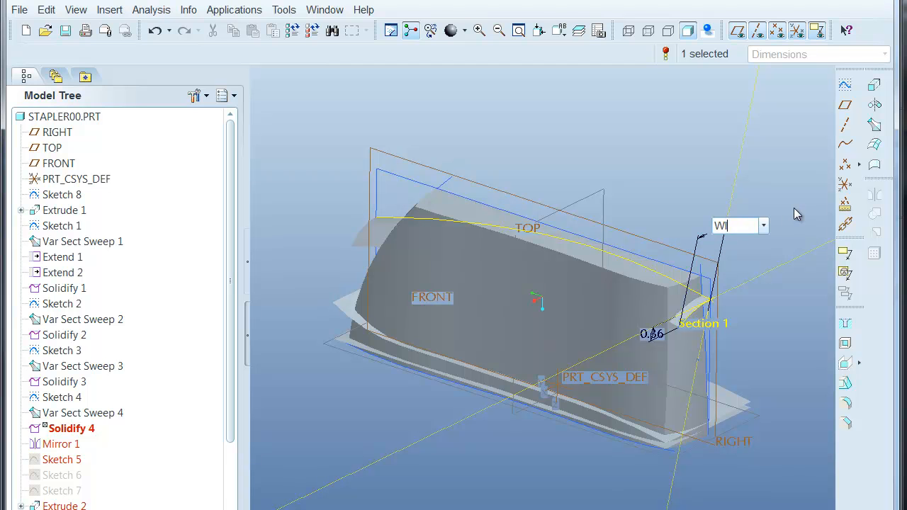
pyautogui.write('DTH/2')
pyautogui.press('Return')
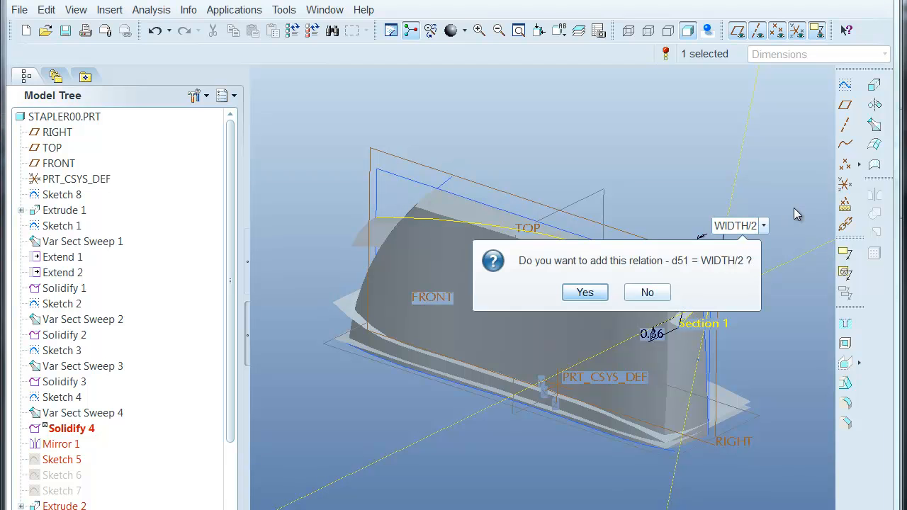
pyautogui.click(582, 294)
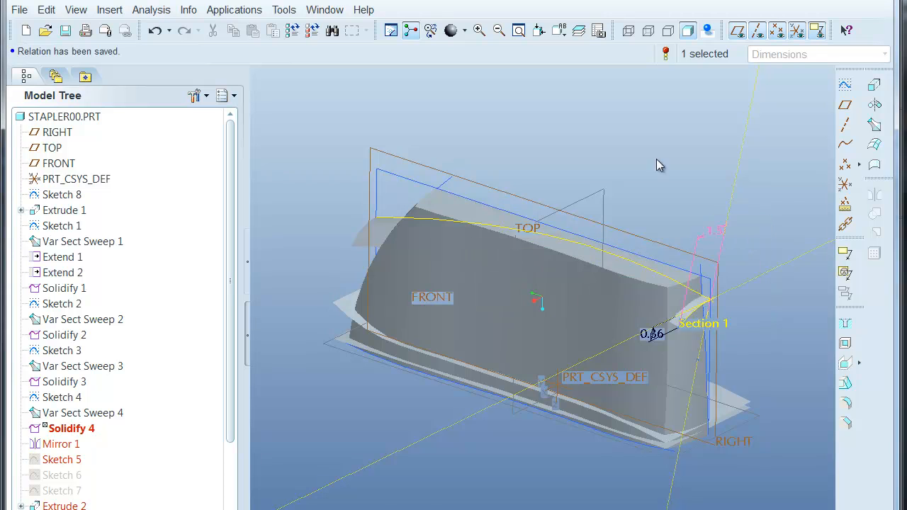
pyautogui.hotkey('ctrl', 'g')
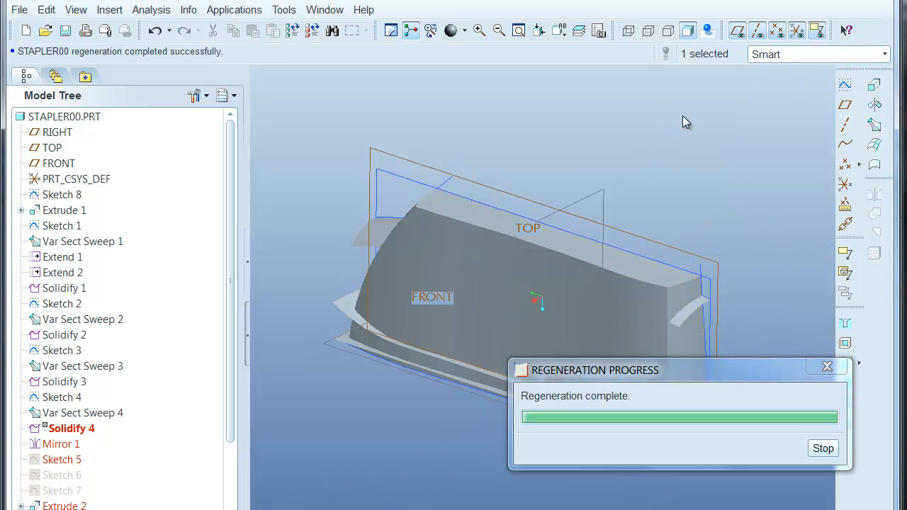
pyautogui.moveTo(715, 125); pyautogui.dragTo(543, 228, button='middle')
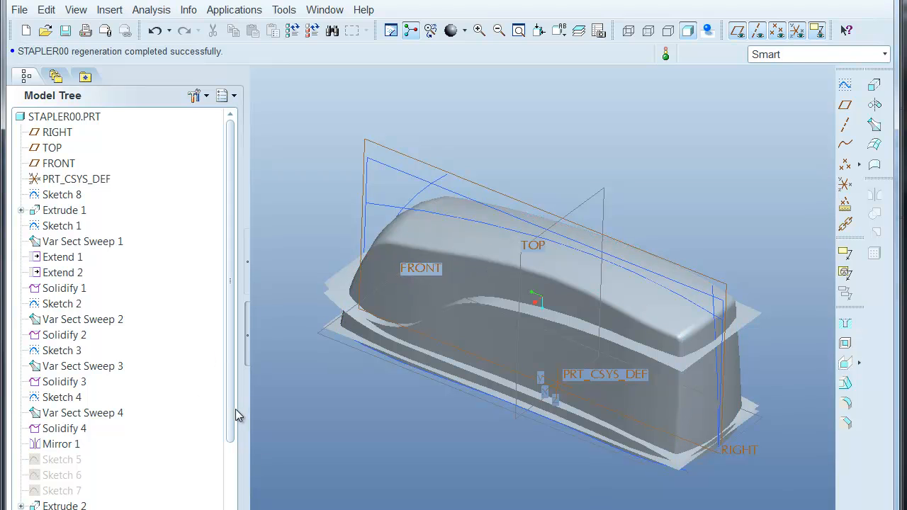
pyautogui.moveTo(234, 413); pyautogui.dragTo(249, 494)
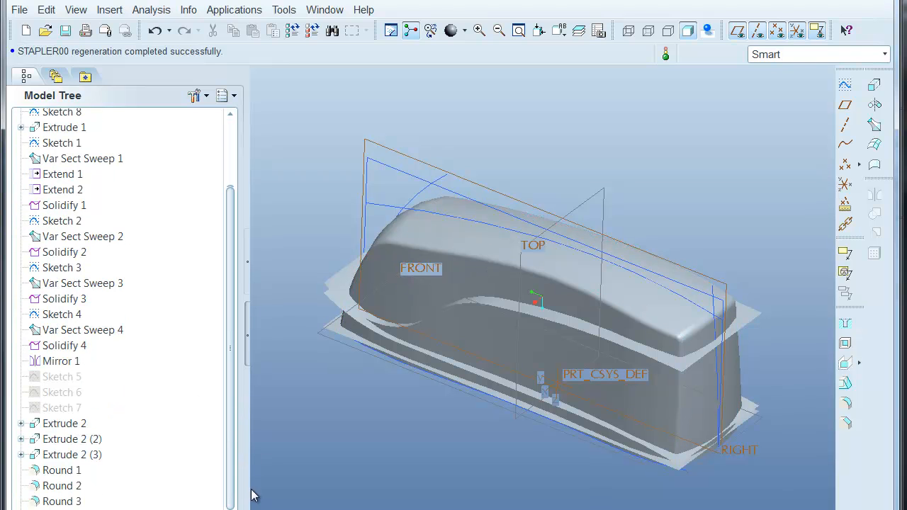
pyautogui.click(61, 375)
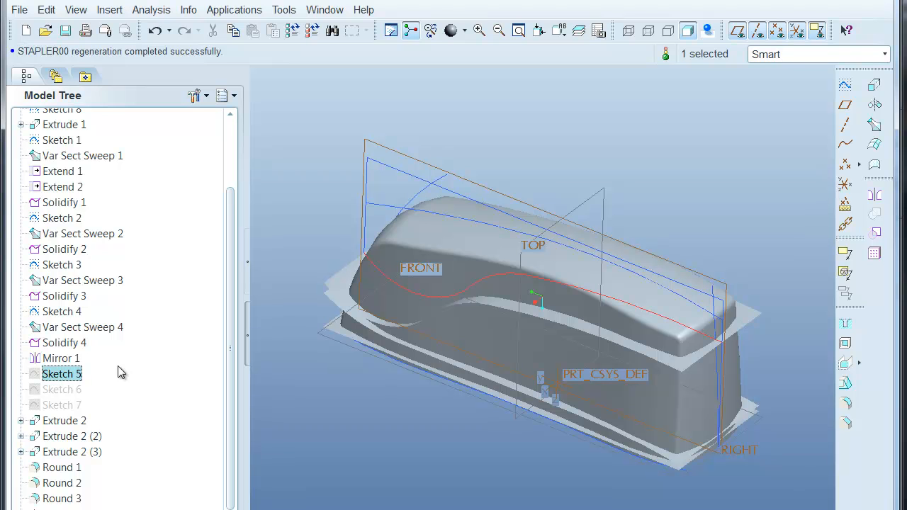
pyautogui.click(313, 409)
# - Increase the WIDTH parameter further and regenerate the part to widen the stapler skeleton
pyautogui.click(293, 12)
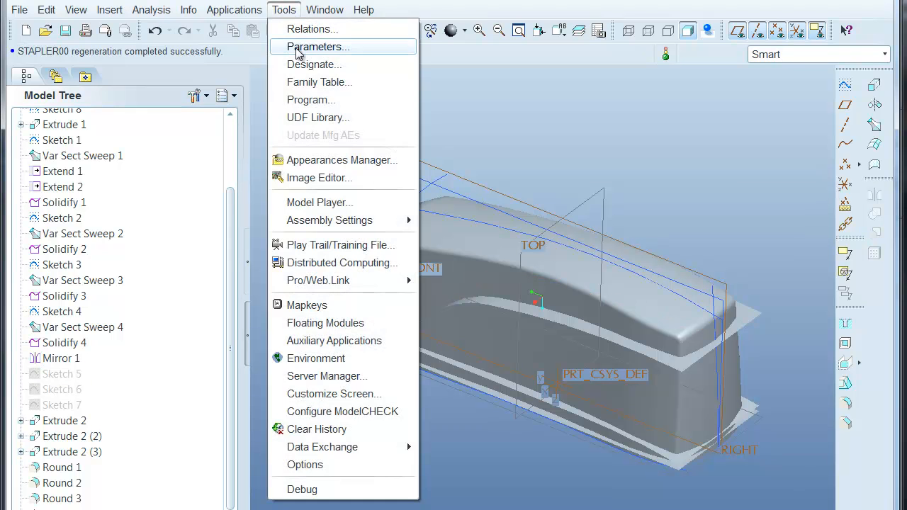
pyautogui.click(309, 46)
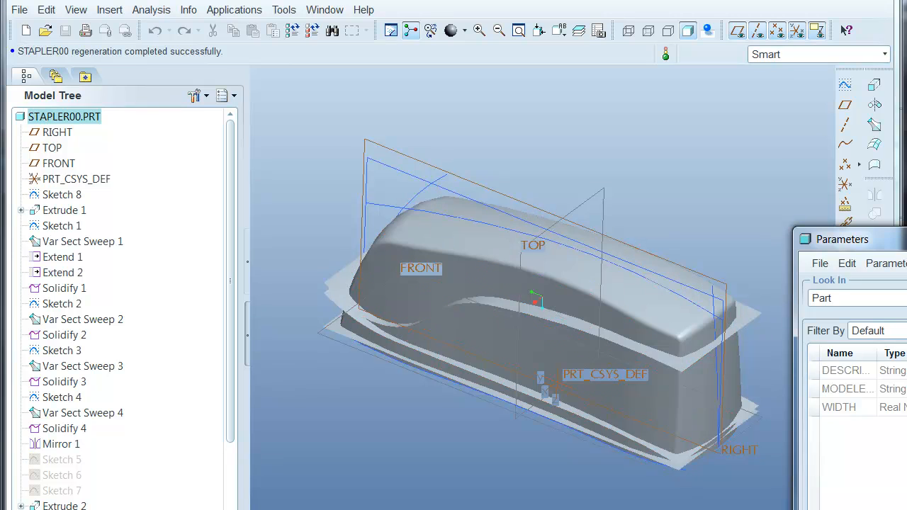
pyautogui.hotkey('ctrl', 'g')
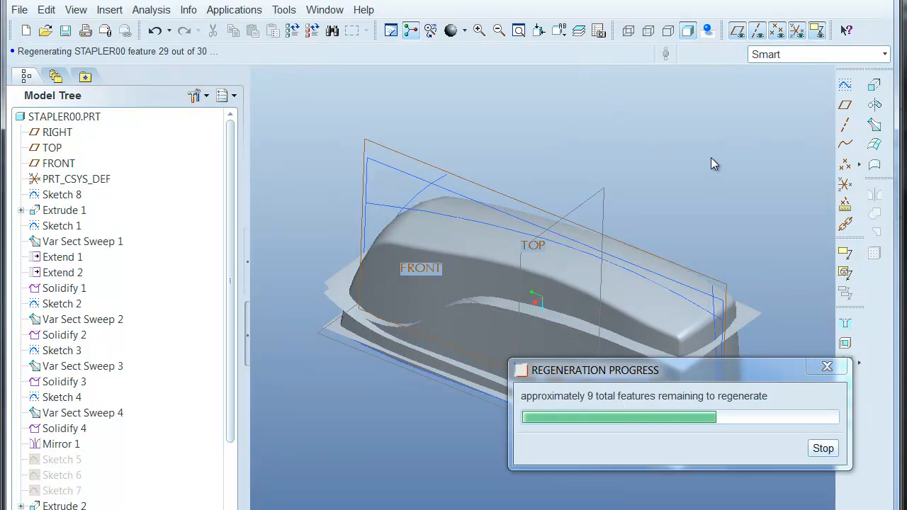
pyautogui.moveTo(708, 151)
pyautogui.mouseDown(button='middle')
pyautogui.moveTo(709, 107)
pyautogui.moveTo(711, 148)
pyautogui.mouseUp(button='middle')
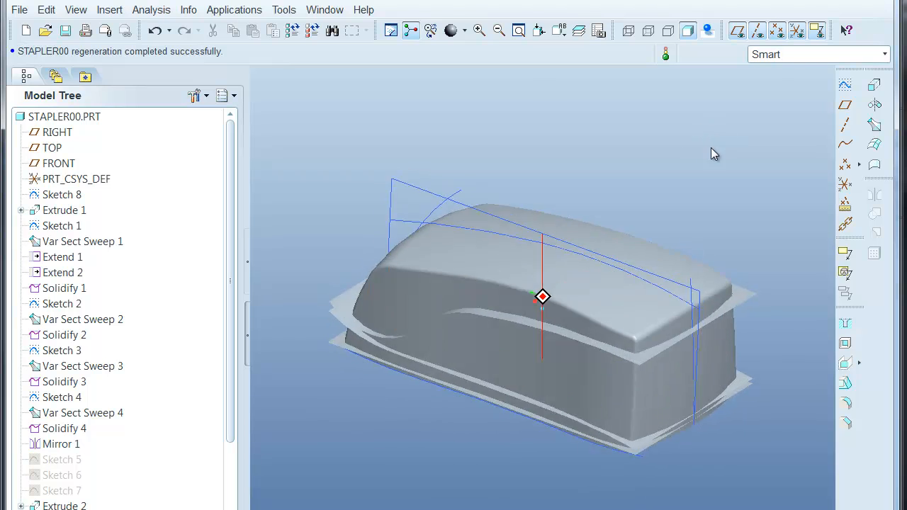
# - Switch to the STAPLER.ASM assembly and regenerate it so its parts take on the skeleton's new width
pyautogui.click(332, 9)
pyautogui.click(388, 170)
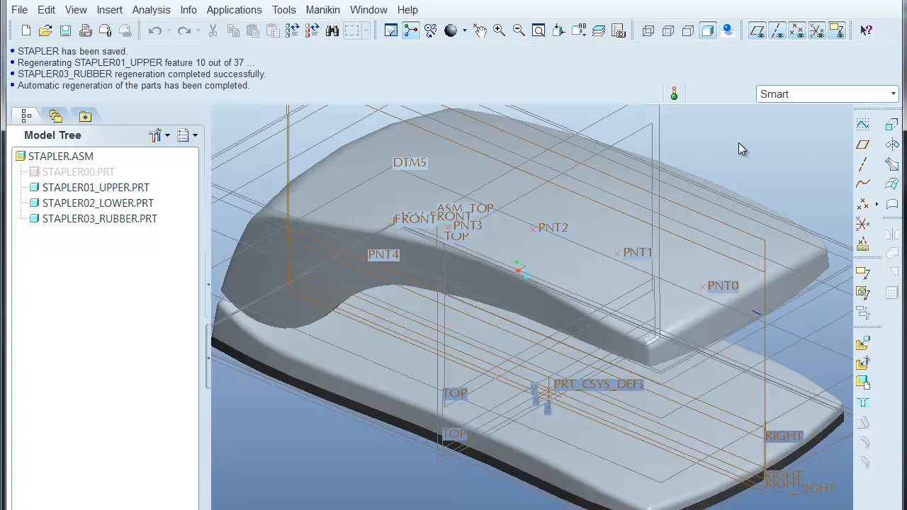
pyautogui.moveTo(721, 171)
pyautogui.mouseDown(button='middle')
pyautogui.moveTo(732, 154)
pyautogui.moveTo(723, 146)
pyautogui.moveTo(731, 162)
pyautogui.mouseUp(button='middle')
pyautogui.scroll(5, 758, 146)
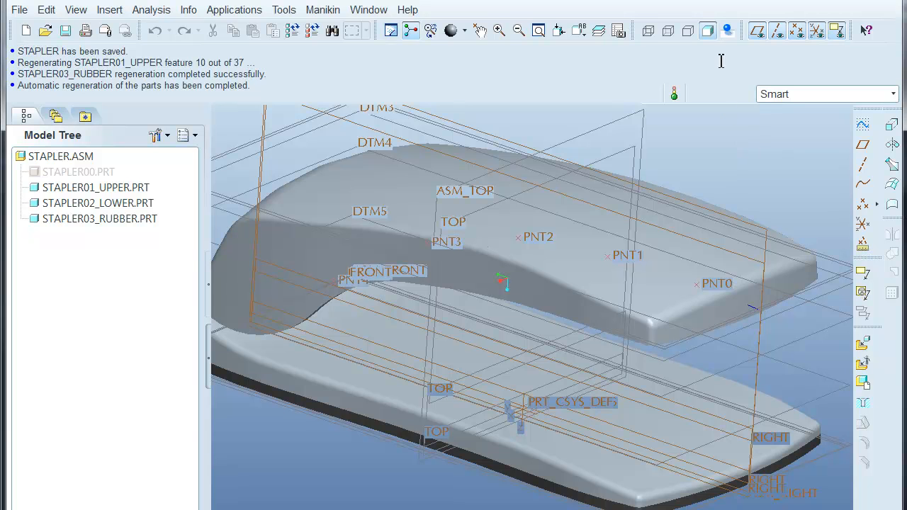
# - Hide the datum planes, axes, datum points and coordinate systems in the assembly
pyautogui.click(756, 32)
pyautogui.click(780, 33)
pyautogui.click(796, 31)
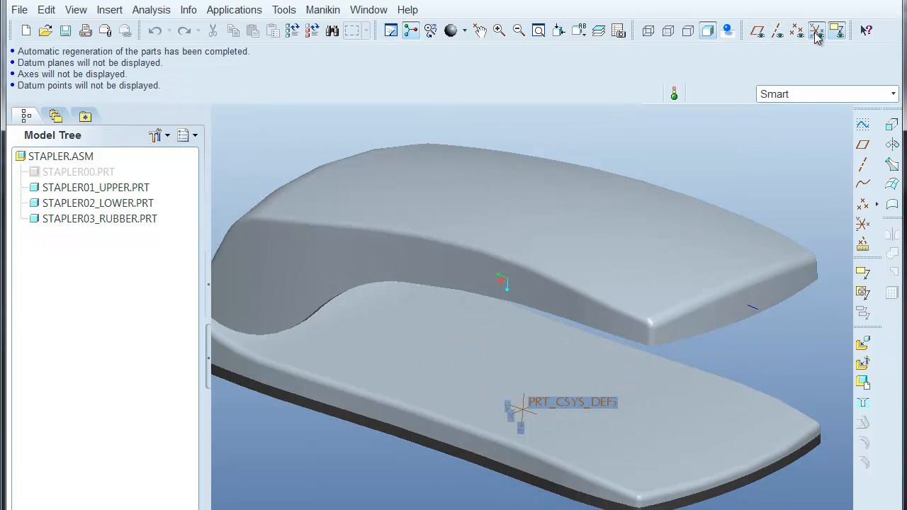
pyautogui.click(817, 31)
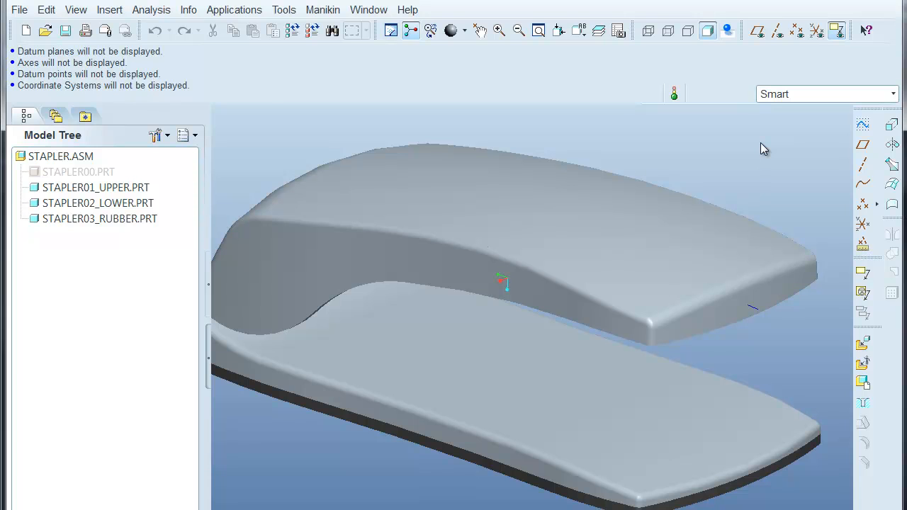